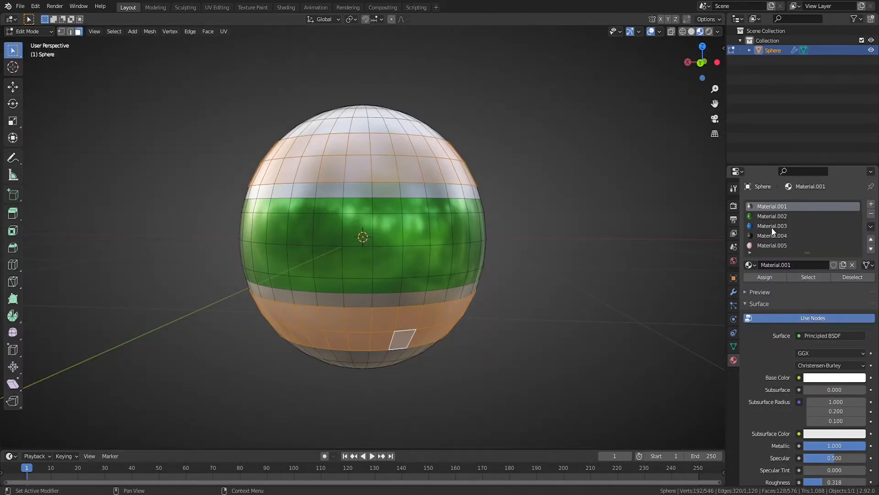
- Assign the blue Material.003 to the selected face bands of the sphere and return to Object Mode
{"action": "left_click", "coordinate": [771, 226]}
{"action": "left_click", "coordinate": [749, 276]}
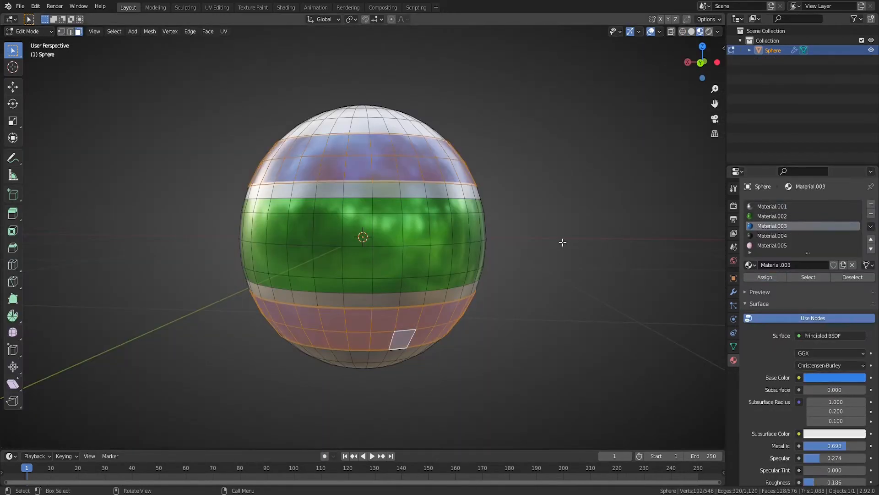
{"action": "key", "text": "Tab"}
- Add three empty material slots to the sphere in an enlarged slot list and link the last one to Data
{"action": "left_click_drag", "start_coordinate": [807, 252], "coordinate": [809, 293]}
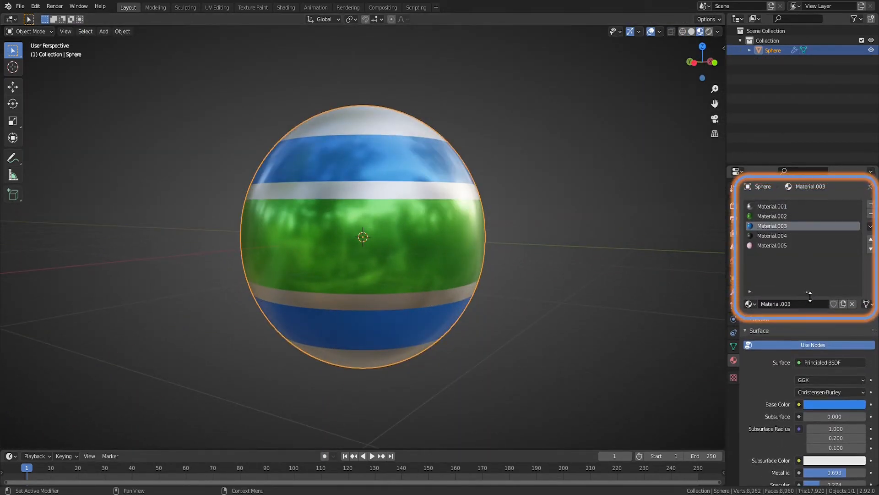
{"action": "left_click", "coordinate": [871, 204]}
{"action": "left_click", "coordinate": [870, 205]}
{"action": "left_click", "coordinate": [871, 204]}
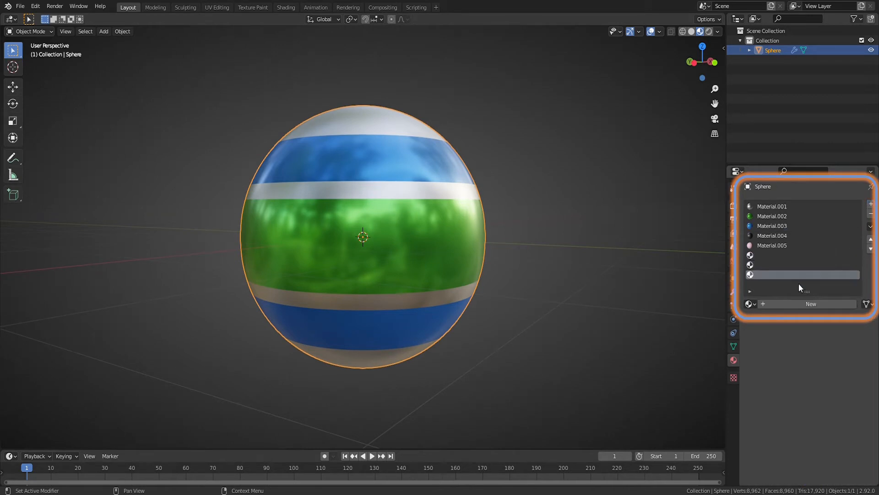
{"action": "left_click", "coordinate": [866, 304]}
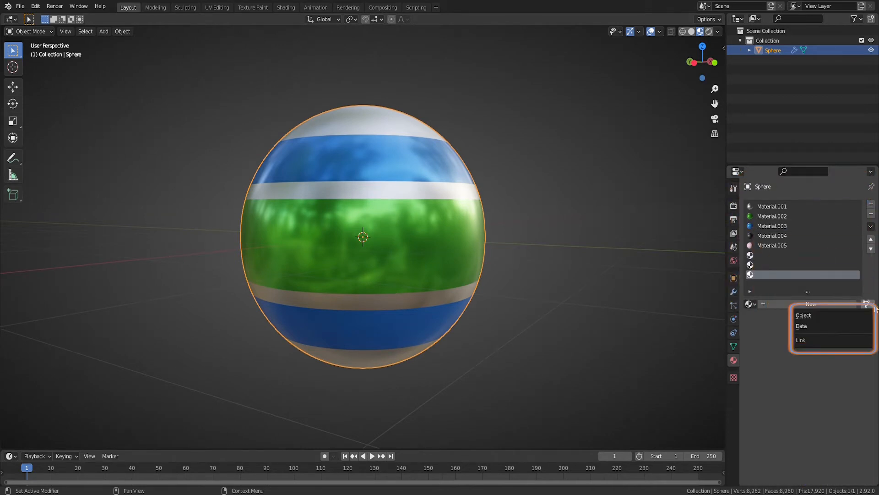
{"action": "left_click", "coordinate": [835, 326]}
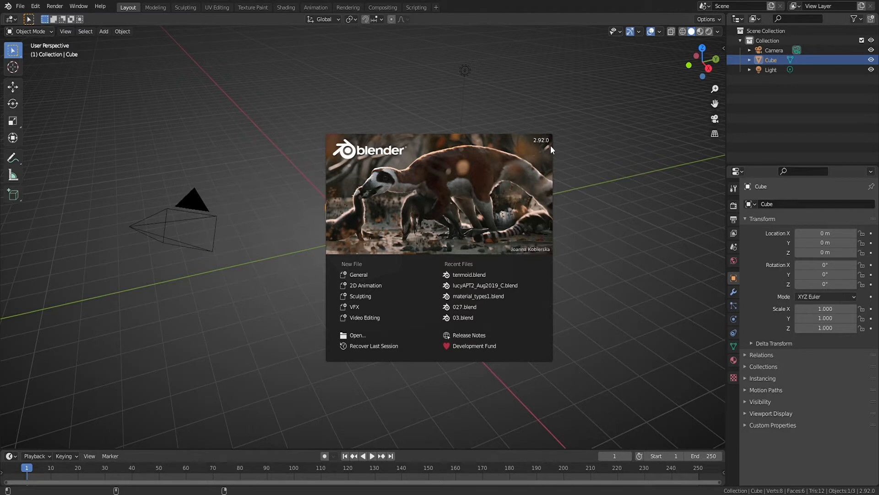
- Dismiss the splash screen and hide the floor grid and the X and Y axes in the viewport overlays
{"action": "left_click", "coordinate": [587, 126]}
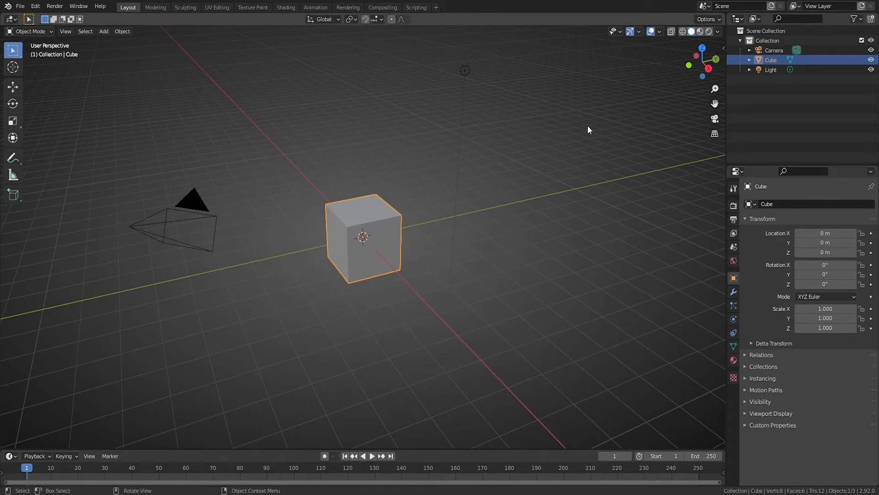
{"action": "left_click", "coordinate": [660, 32]}
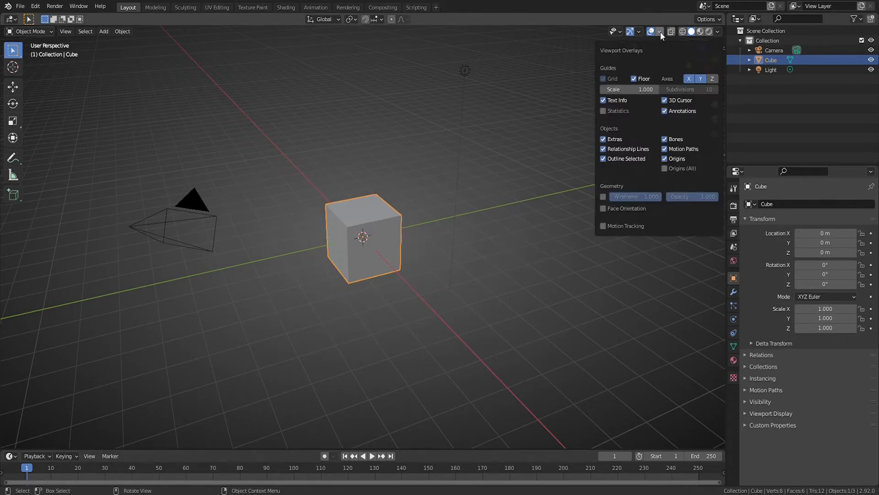
{"action": "left_click", "coordinate": [633, 79]}
{"action": "left_click", "coordinate": [690, 78]}
{"action": "left_click", "coordinate": [701, 80]}
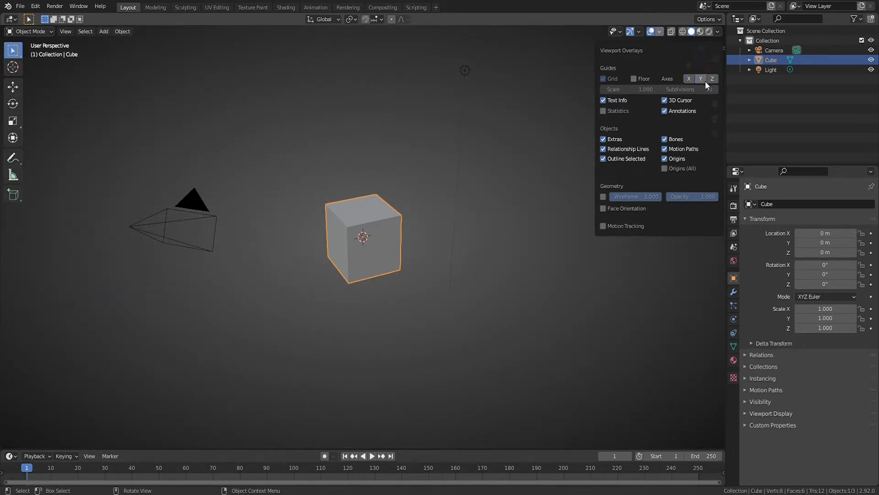
- Delete the light and the camera from the scene, leaving only the cube
{"action": "left_click", "coordinate": [466, 71]}
{"action": "key", "text": "x"}
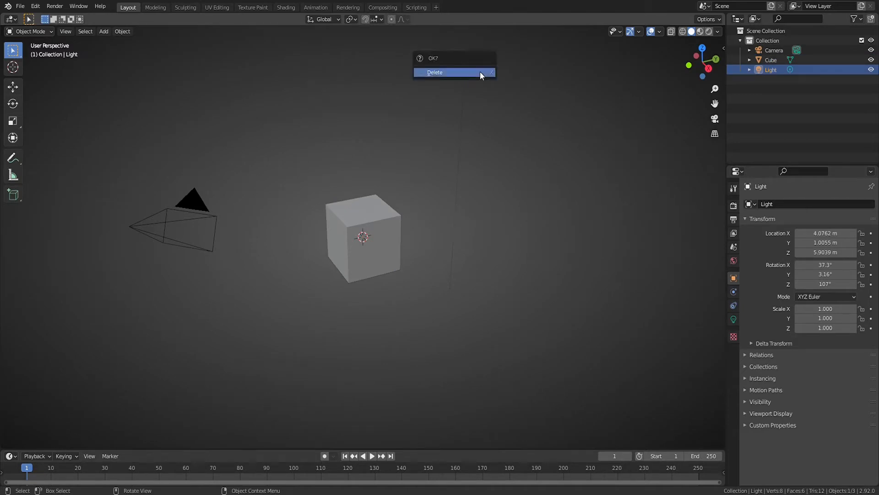
{"action": "left_click", "coordinate": [480, 71]}
{"action": "left_click", "coordinate": [192, 202]}
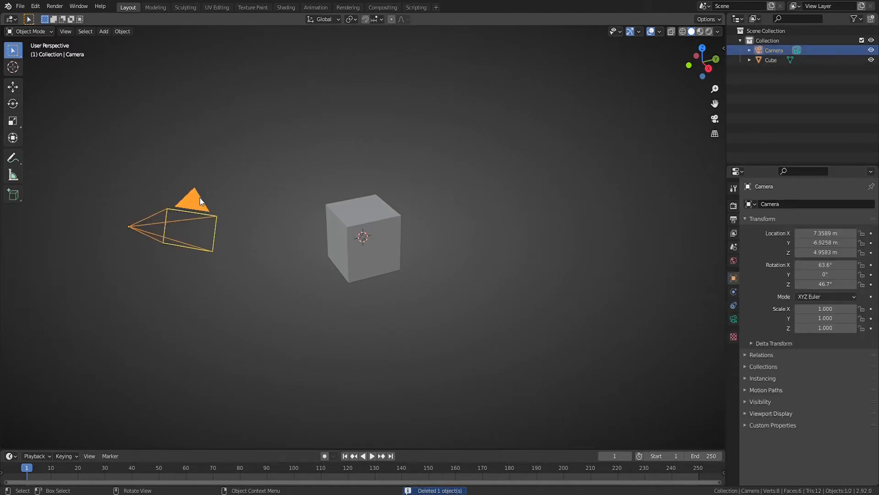
{"action": "key", "text": "x"}
{"action": "left_click", "coordinate": [200, 197]}
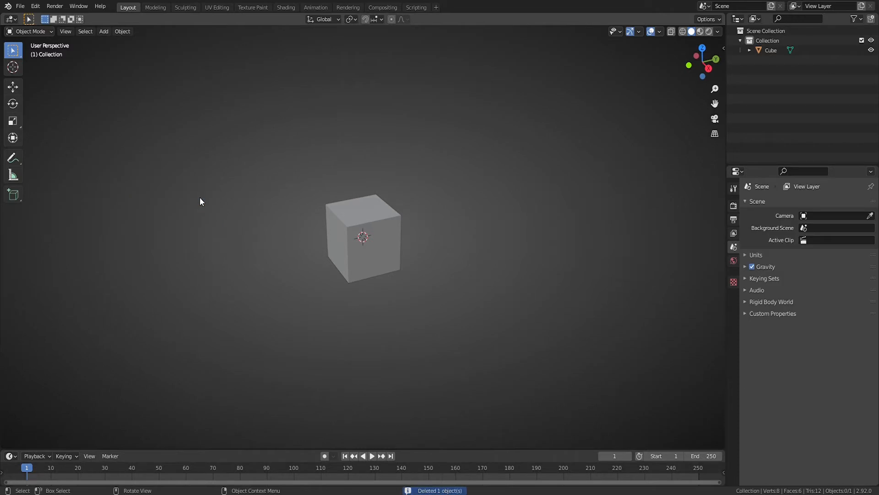
- Switch the viewport to Material Preview shading and show the material properties of the cube
{"action": "scroll", "coordinate": [380, 267], "scroll_direction": "up", "scroll_amount": 2}
{"action": "scroll", "coordinate": [380, 270], "scroll_direction": "up", "scroll_amount": 1}
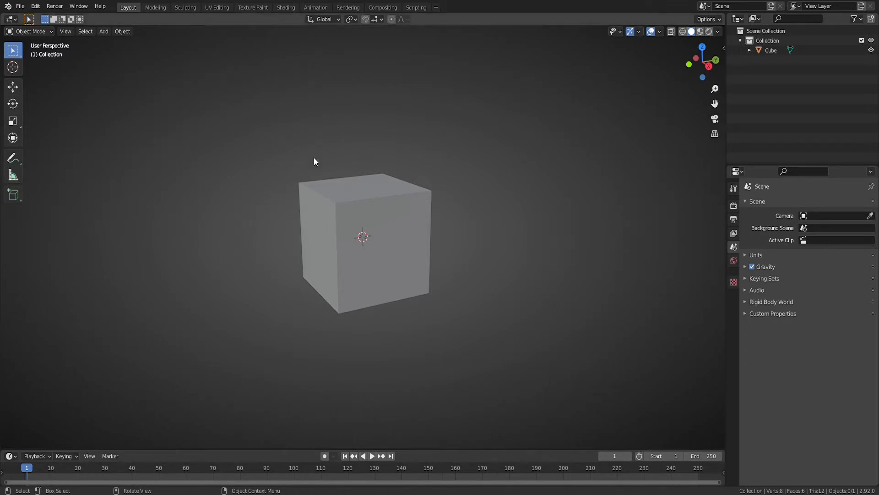
{"action": "left_click", "coordinate": [699, 32]}
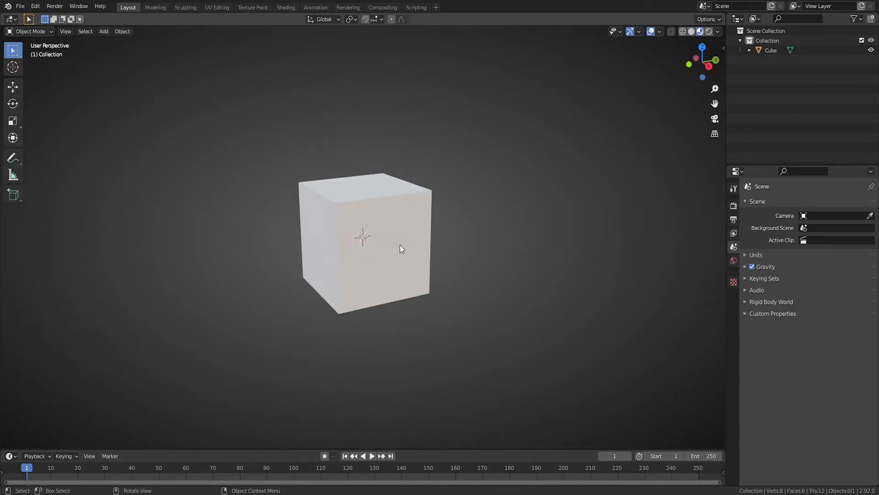
{"action": "left_click", "coordinate": [404, 248]}
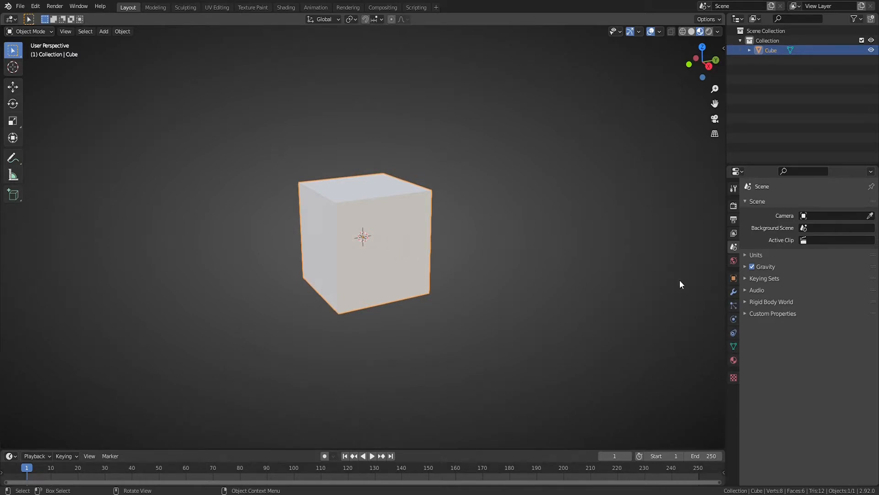
{"action": "left_click", "coordinate": [734, 360]}
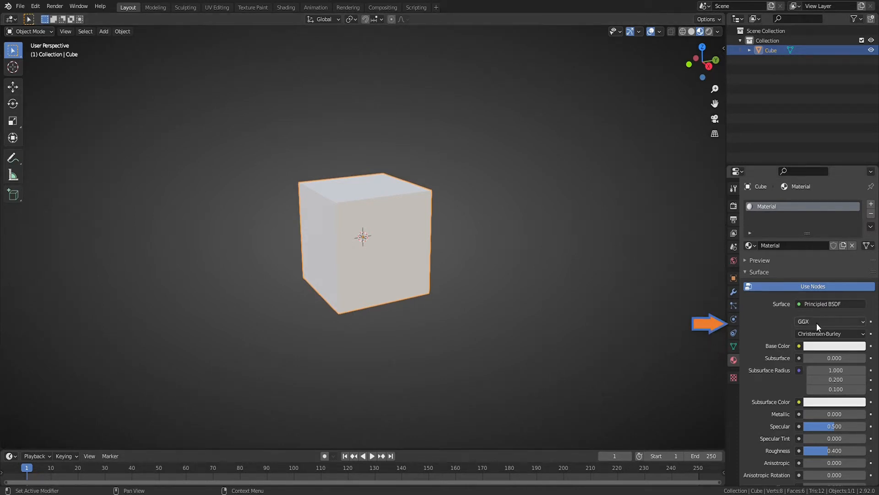
- Review the cube's material settings, expanding Preview and Viewport Display and collapsing Volume
{"action": "left_click", "coordinate": [747, 261]}
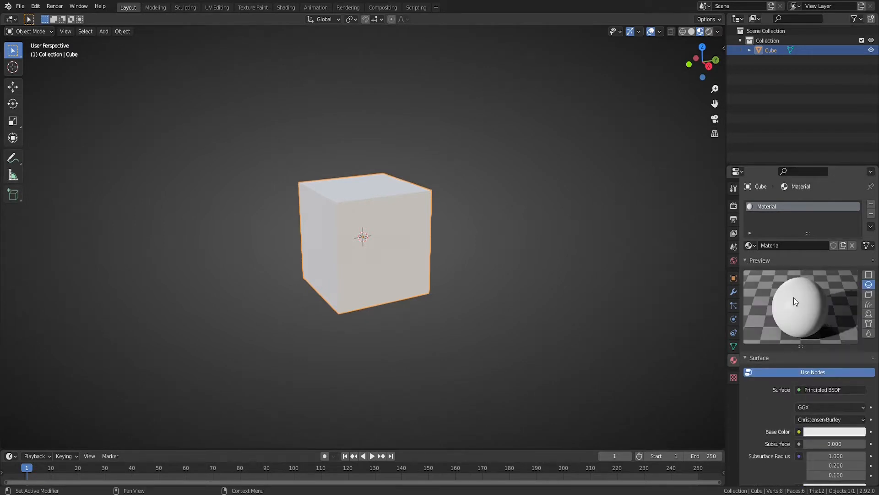
{"action": "scroll", "coordinate": [801, 337], "scroll_direction": "down", "scroll_amount": 20}
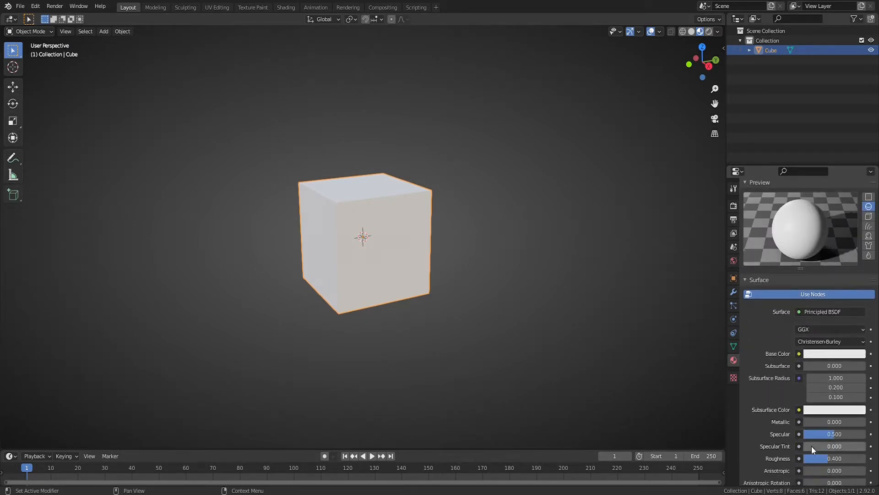
{"action": "left_click", "coordinate": [751, 345]}
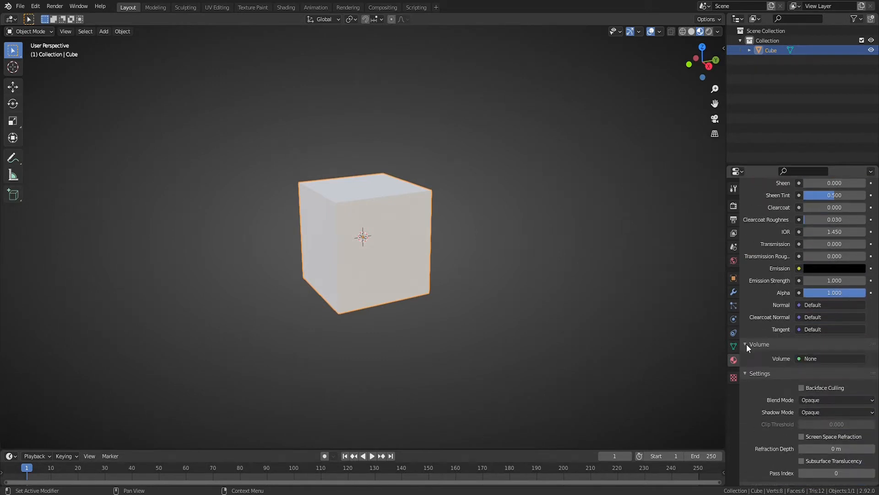
{"action": "left_click", "coordinate": [753, 345]}
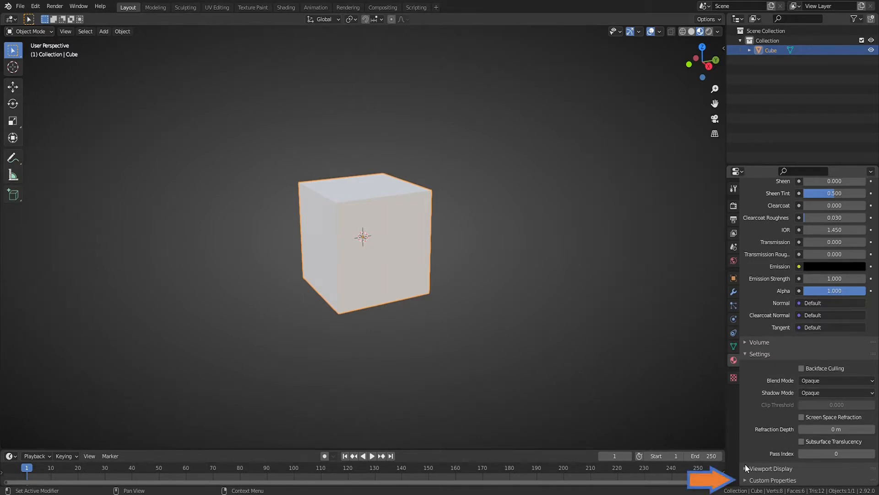
{"action": "left_click", "coordinate": [778, 466]}
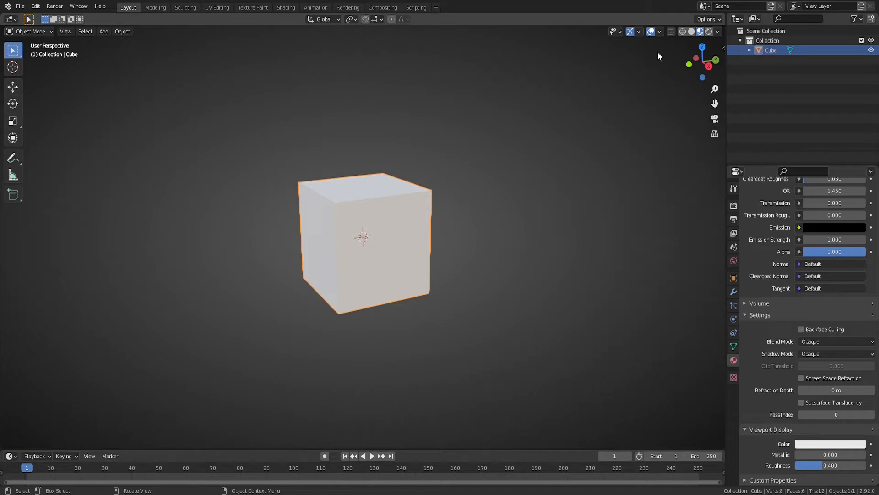
- Set the material's Viewport Display color to blue in Solid shading, and return the viewport to Material Preview
{"action": "left_click", "coordinate": [691, 32]}
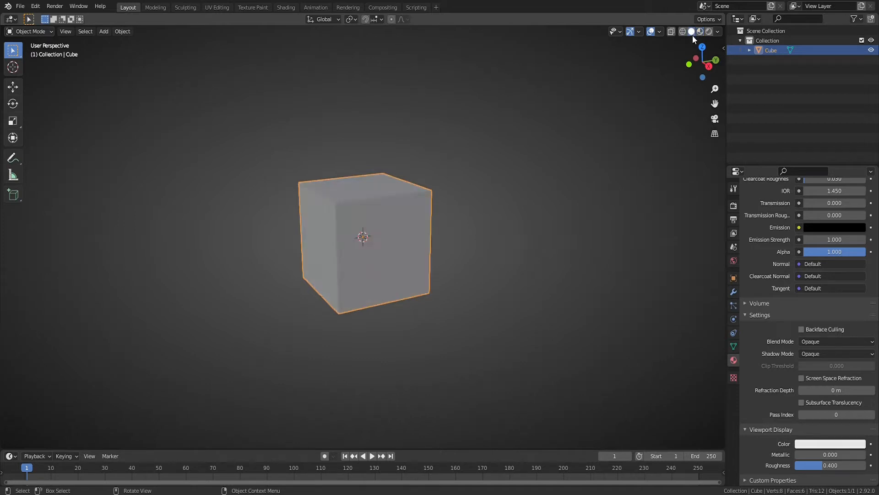
{"action": "left_click", "coordinate": [820, 444]}
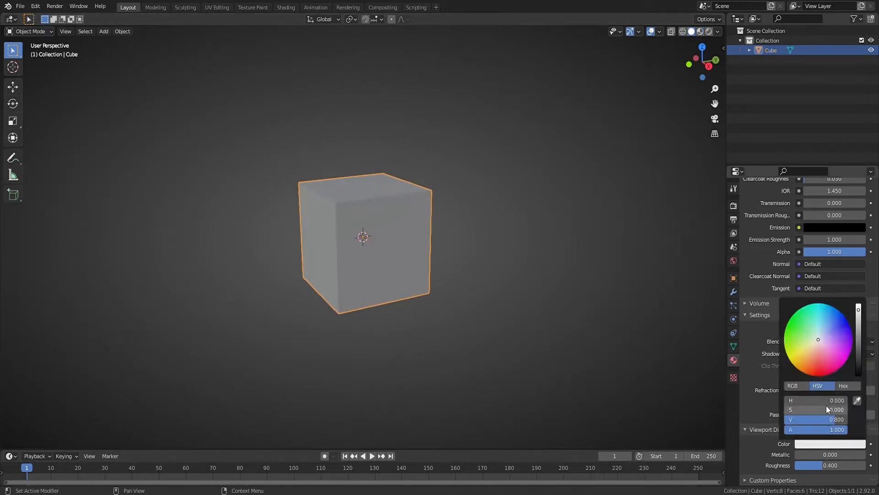
{"action": "left_click", "coordinate": [836, 327]}
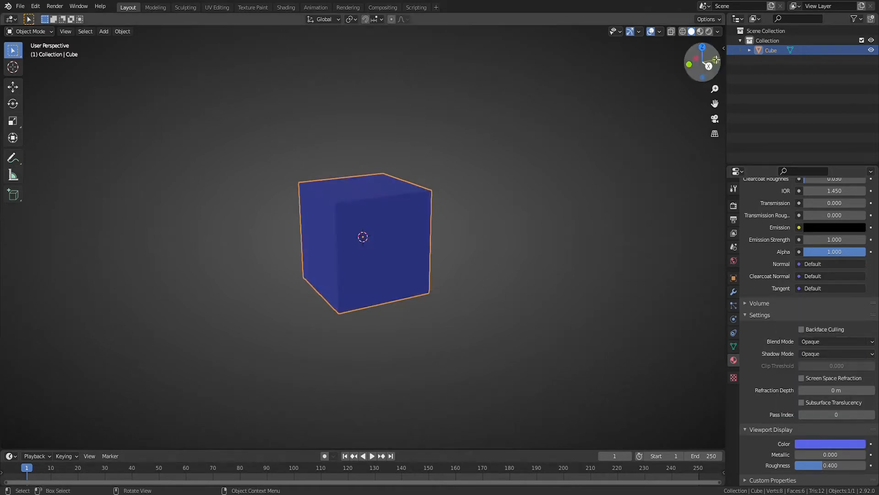
{"action": "left_click", "coordinate": [700, 32]}
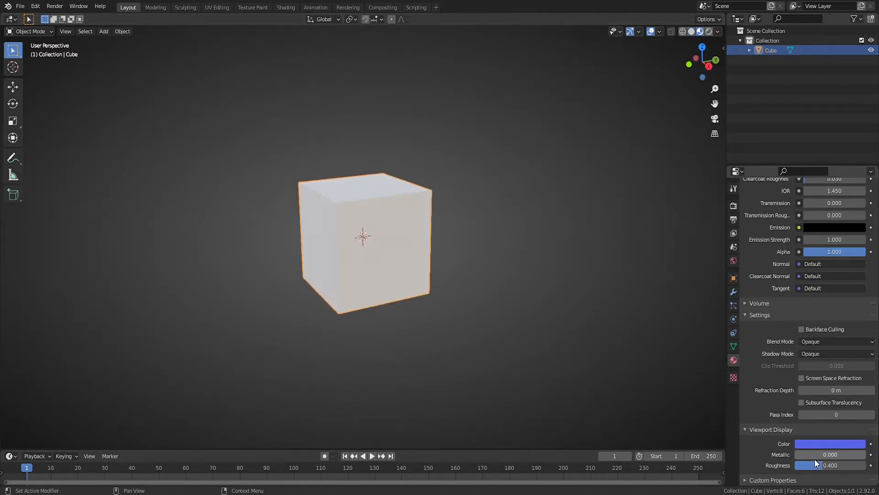
- Collapse the Viewport Display and Preview sections of the cube's material settings
{"action": "left_click", "coordinate": [752, 431]}
{"action": "scroll", "coordinate": [820, 342], "scroll_direction": "up", "scroll_amount": 15}
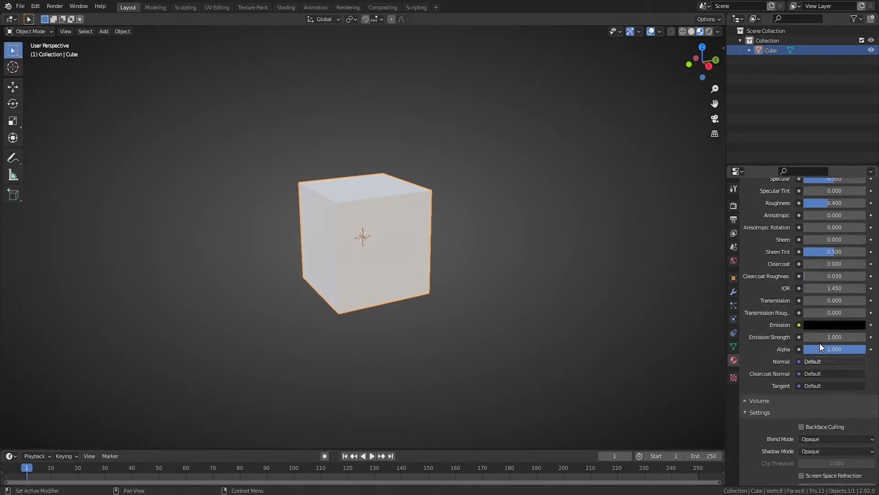
{"action": "scroll", "coordinate": [820, 343], "scroll_direction": "up", "scroll_amount": 5}
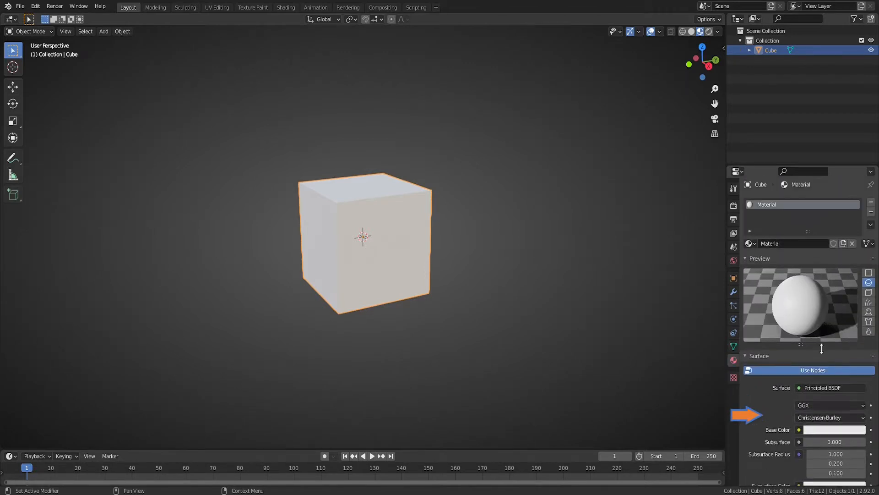
{"action": "left_click", "coordinate": [746, 260]}
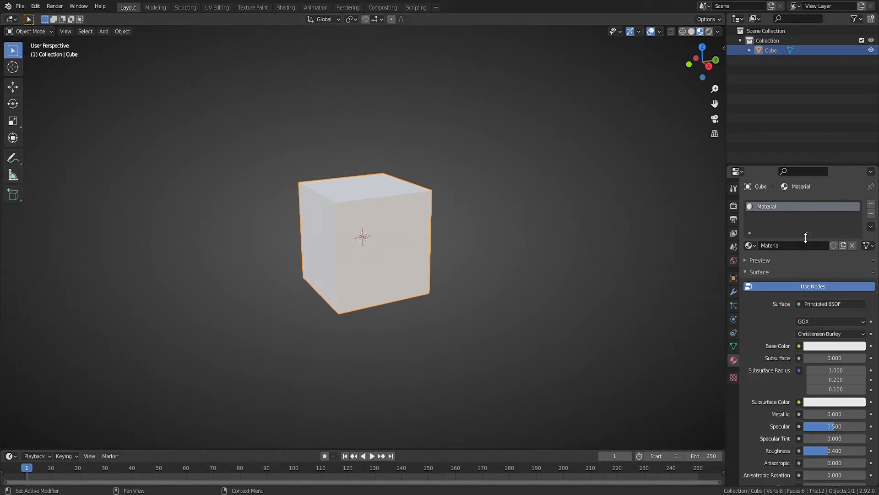
- Add a second material slot to the cube in an enlarged slot list, removing a surplus third slot, and create a new material in it
{"action": "left_click_drag", "start_coordinate": [806, 237], "coordinate": [811, 271]}
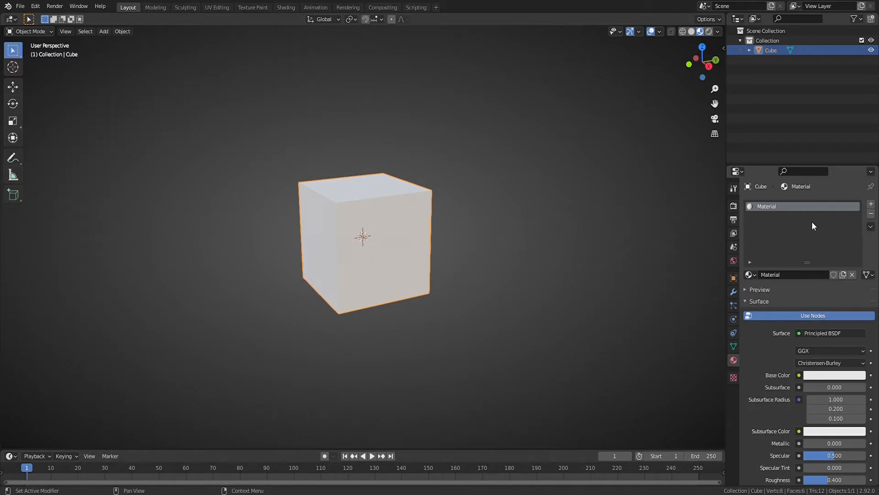
{"action": "left_click", "coordinate": [871, 204]}
{"action": "left_click", "coordinate": [871, 205]}
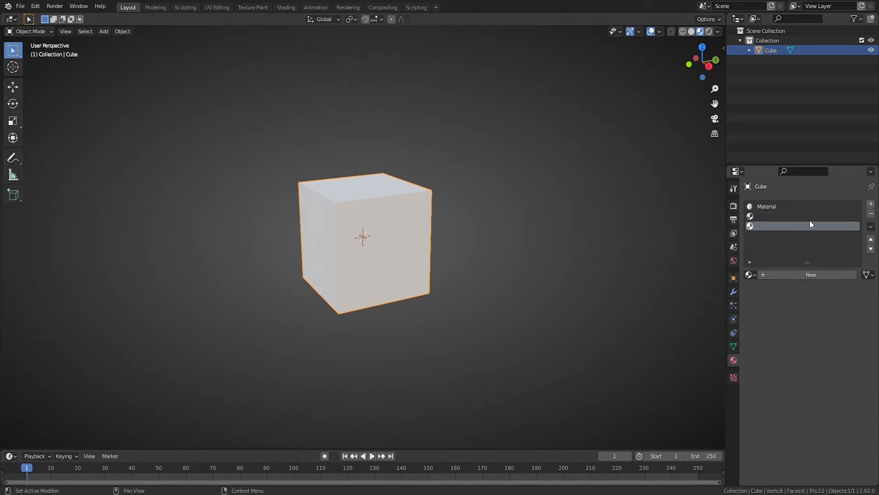
{"action": "left_click", "coordinate": [871, 214]}
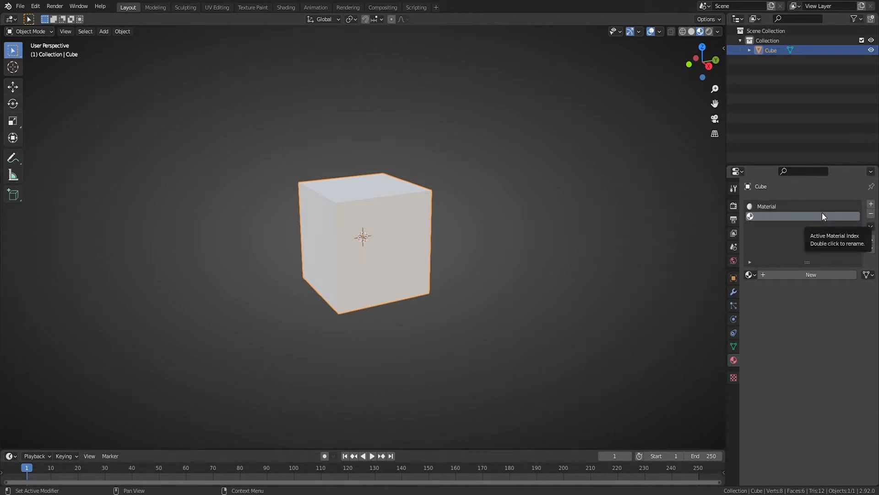
{"action": "left_click", "coordinate": [812, 275]}
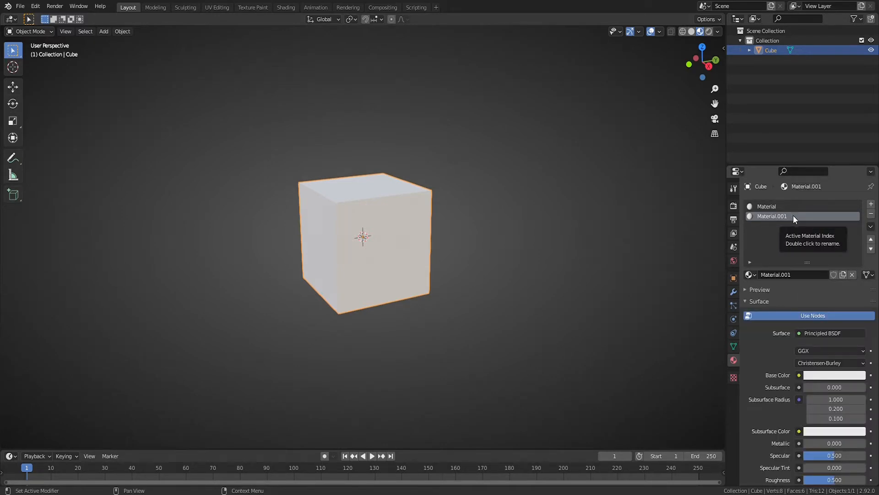
- Set the Base Color of the cube's first material, Material, to blue
{"action": "left_click", "coordinate": [768, 206]}
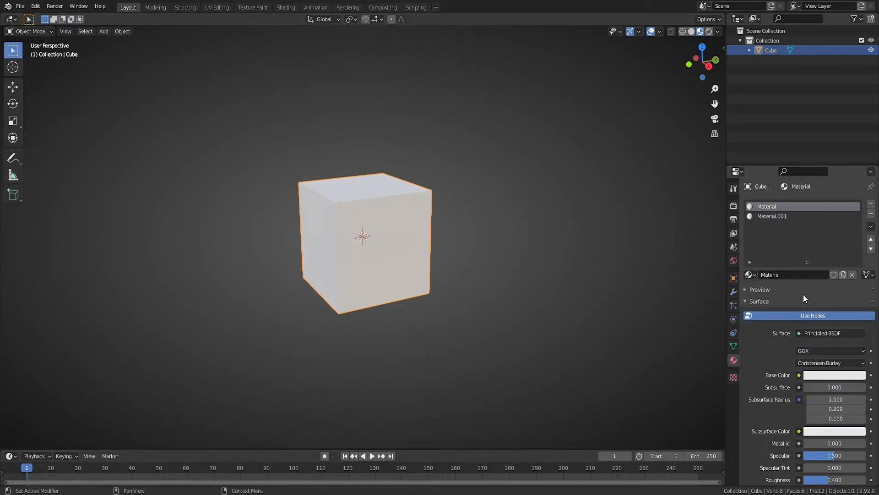
{"action": "scroll", "coordinate": [802, 320], "scroll_direction": "down", "scroll_amount": 10}
{"action": "scroll", "coordinate": [825, 348], "scroll_direction": "up", "scroll_amount": 6}
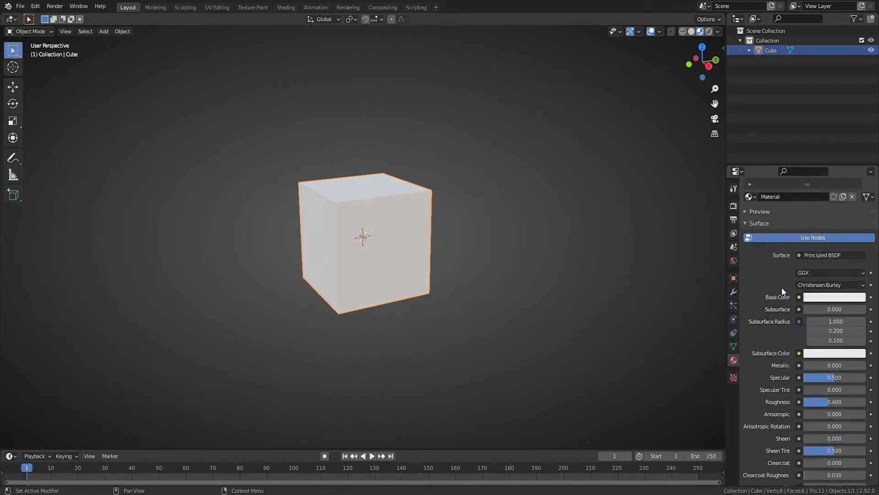
{"action": "left_click", "coordinate": [815, 297]}
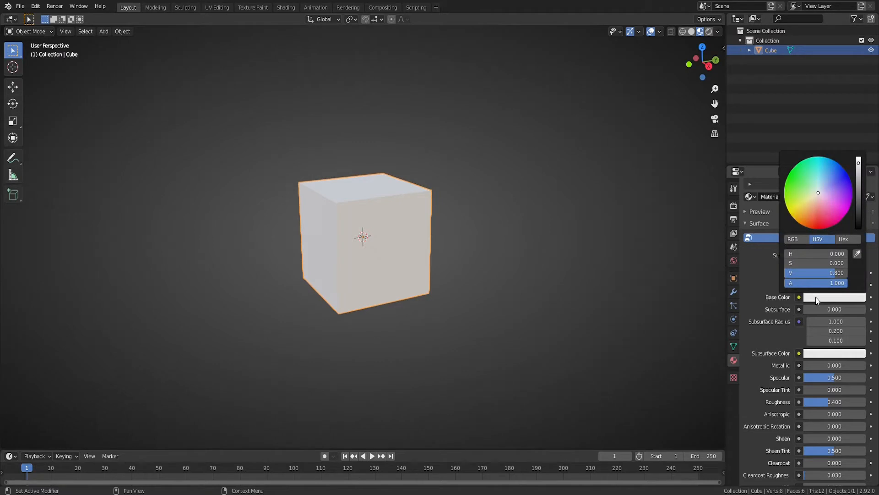
{"action": "left_click", "coordinate": [832, 200]}
{"action": "scroll", "coordinate": [765, 207], "scroll_direction": "up", "scroll_amount": 4}
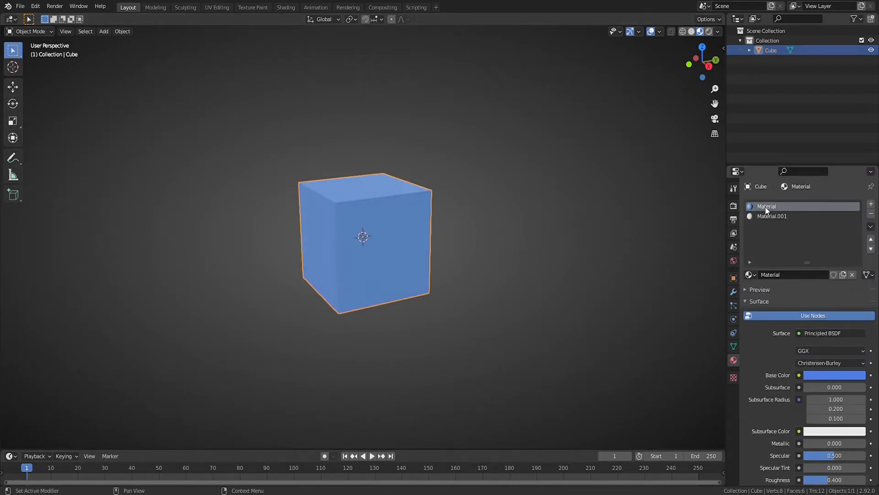
- Rename the cube's first material, Material, as sky blue
{"action": "type", "text": "sky blue"}
{"action": "key", "text": "Return"}
- Set the Base Color of the second material, Material.001, to yellow and rename the material yellow
{"action": "left_click", "coordinate": [777, 218]}
{"action": "left_click", "coordinate": [819, 377]}
{"action": "left_click_drag", "start_coordinate": [811, 275], "coordinate": [802, 286]}
{"action": "double_click", "coordinate": [774, 216]}
{"action": "type", "text": "yellow"}
{"action": "key", "text": "Return"}
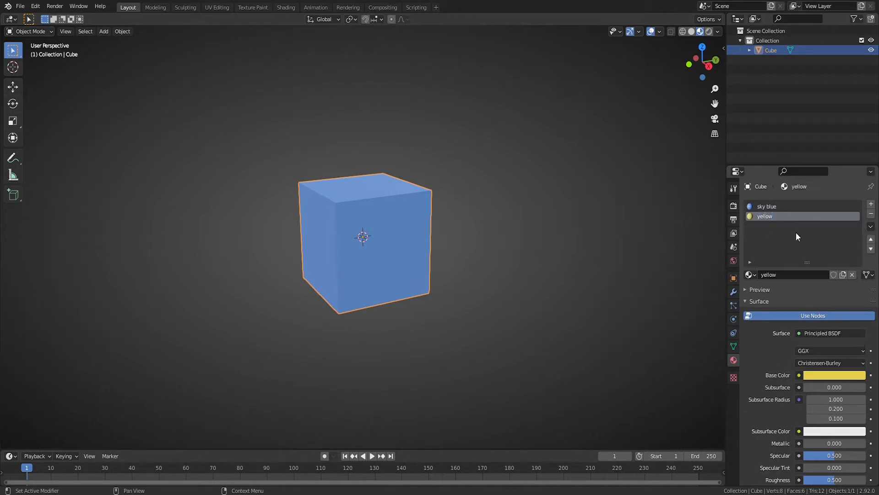
- Expand the yellow material's preview and set Metallic to 1.000, Specular to 0.201 and a lower Roughness
{"action": "scroll", "coordinate": [814, 375], "scroll_direction": "down", "scroll_amount": 5}
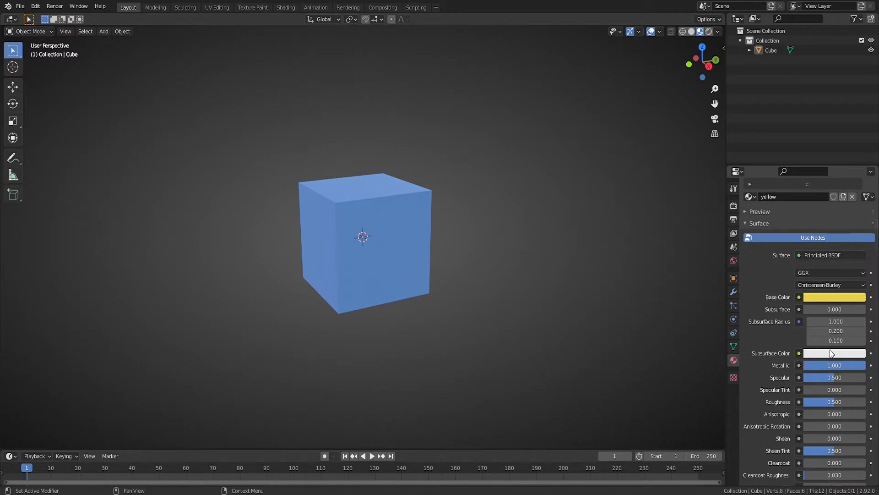
{"action": "scroll", "coordinate": [829, 356], "scroll_direction": "up", "scroll_amount": 5}
{"action": "left_click", "coordinate": [745, 289]}
{"action": "scroll", "coordinate": [811, 363], "scroll_direction": "down", "scroll_amount": 5}
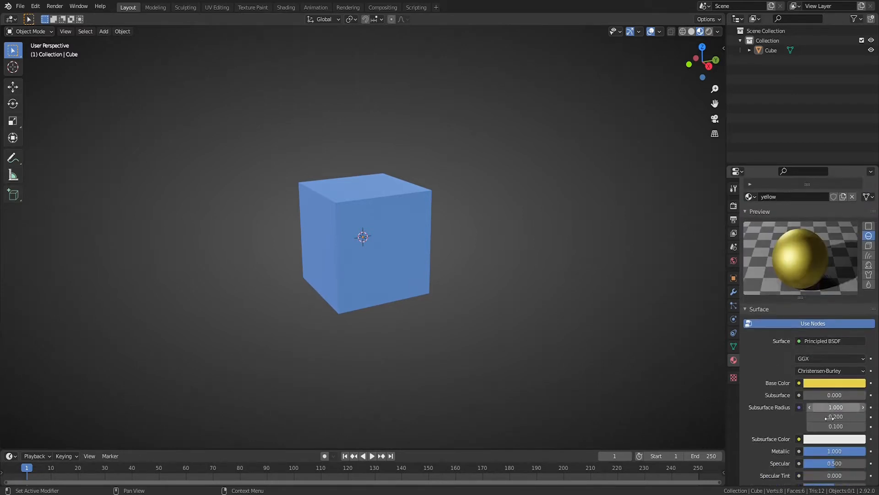
{"action": "left_click_drag", "start_coordinate": [835, 444], "coordinate": [817, 468]}
{"action": "scroll", "coordinate": [781, 223], "scroll_direction": "up", "scroll_amount": 5}
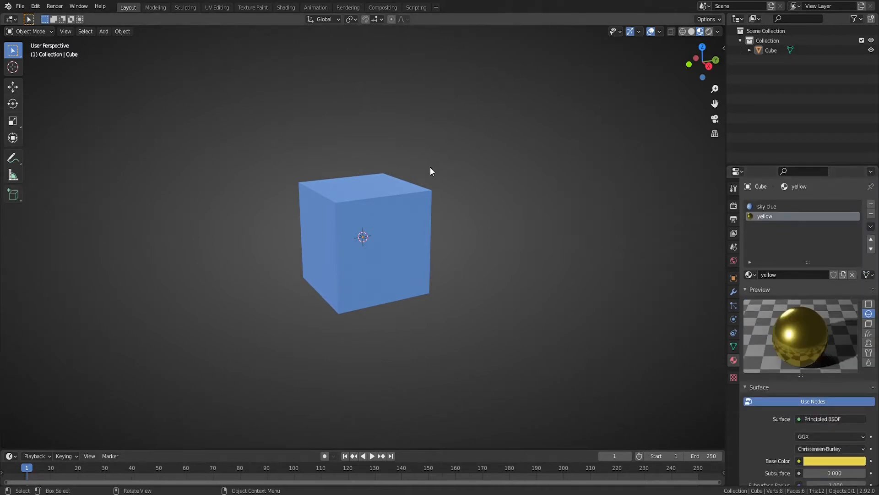
- Select four faces of the cube in Edit Mode, including the top, assign the yellow material to them, and return to Object Mode
{"action": "key", "text": "Tab"}
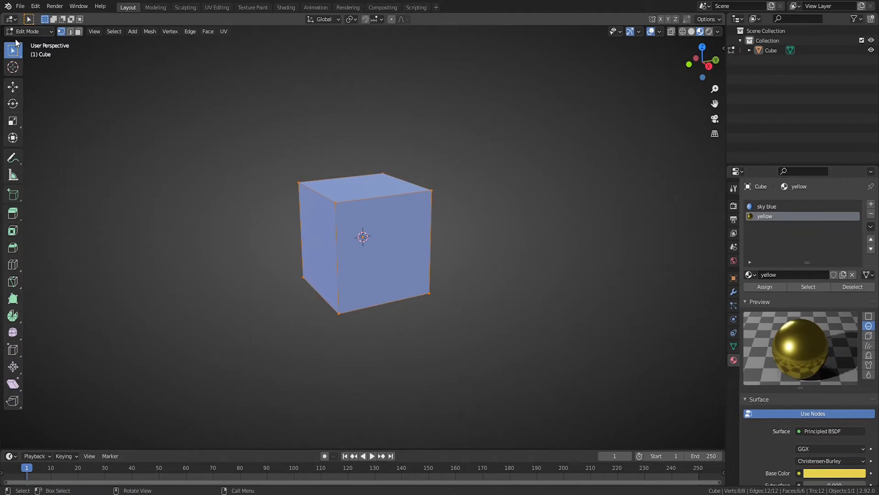
{"action": "left_click", "coordinate": [78, 32]}
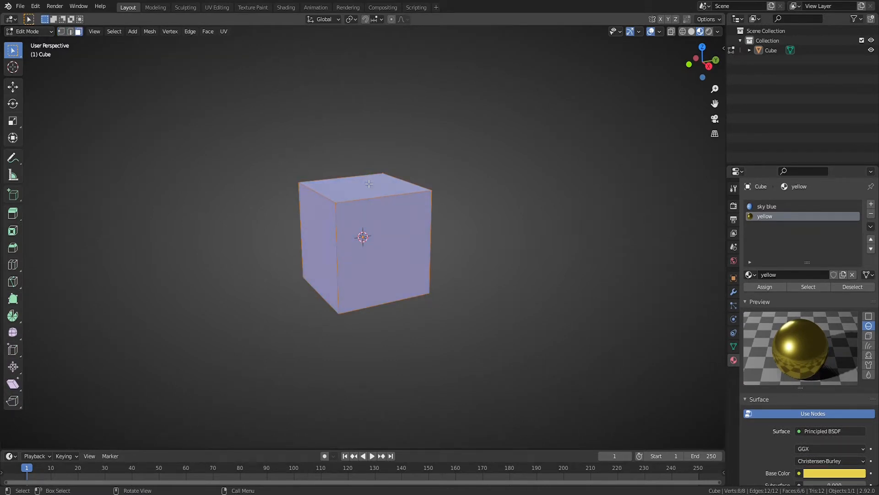
{"action": "left_click", "coordinate": [368, 186]}
{"action": "left_click", "coordinate": [396, 247], "text": "shift"}
{"action": "middle_click_drag", "start_coordinate": [429, 257], "coordinate": [560, 187]}
{"action": "left_click", "coordinate": [380, 271], "text": "shift"}
{"action": "left_click", "coordinate": [345, 209], "text": "shift"}
{"action": "middle_click_drag", "start_coordinate": [424, 220], "coordinate": [427, 293]}
{"action": "left_click", "coordinate": [771, 216]}
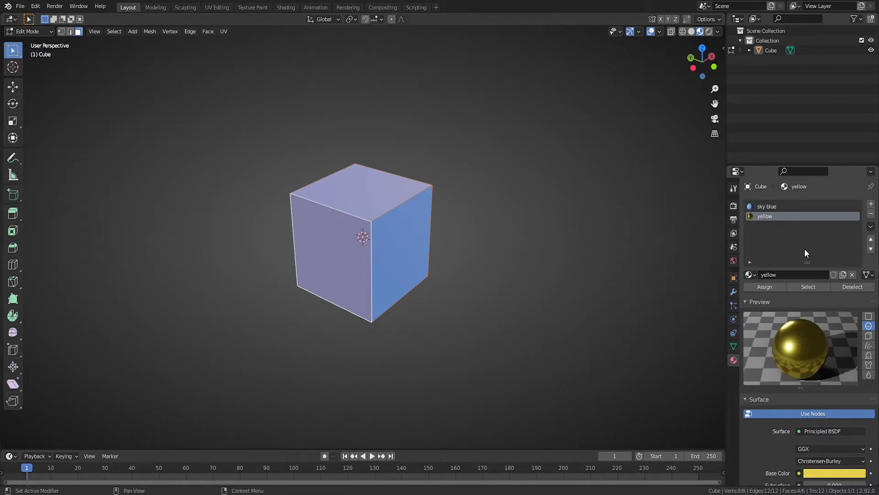
{"action": "left_click", "coordinate": [773, 286]}
{"action": "key", "text": "Tab"}
{"action": "middle_click_drag", "start_coordinate": [510, 261], "coordinate": [713, 250]}
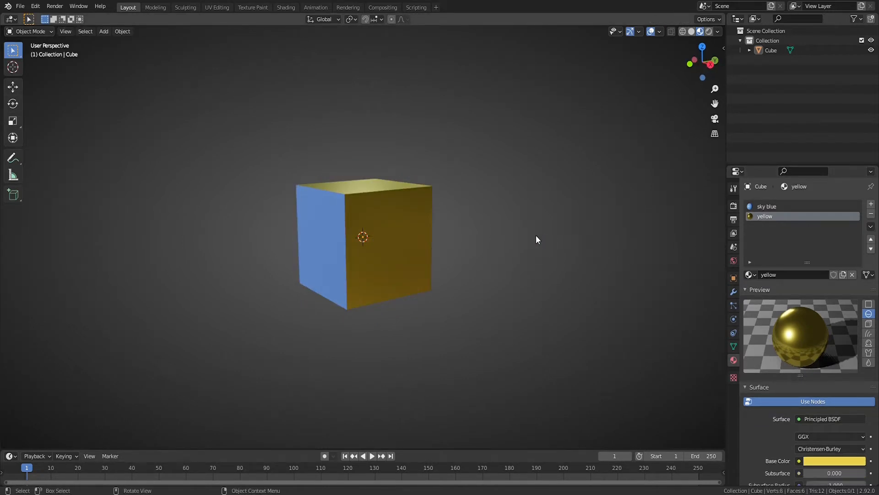
- Duplicate the yellow material in its slot and set the copy's Base Color to rose with hue 0.993, saturation 0.771 and value 0.800
{"action": "left_click", "coordinate": [843, 275]}
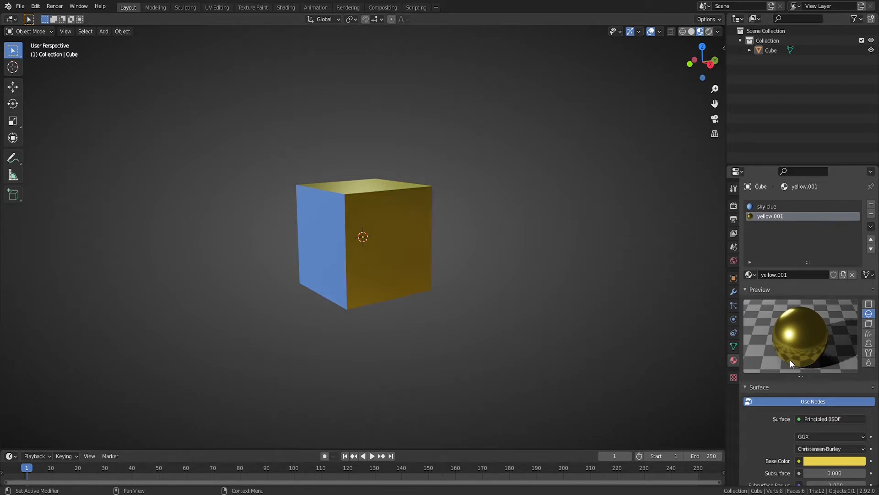
{"action": "scroll", "coordinate": [837, 419], "scroll_direction": "down", "scroll_amount": 4}
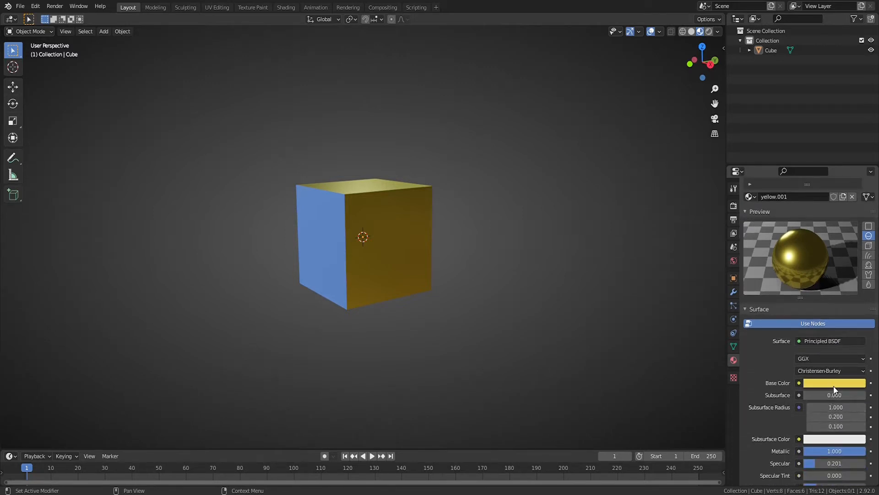
{"action": "left_click", "coordinate": [852, 384]}
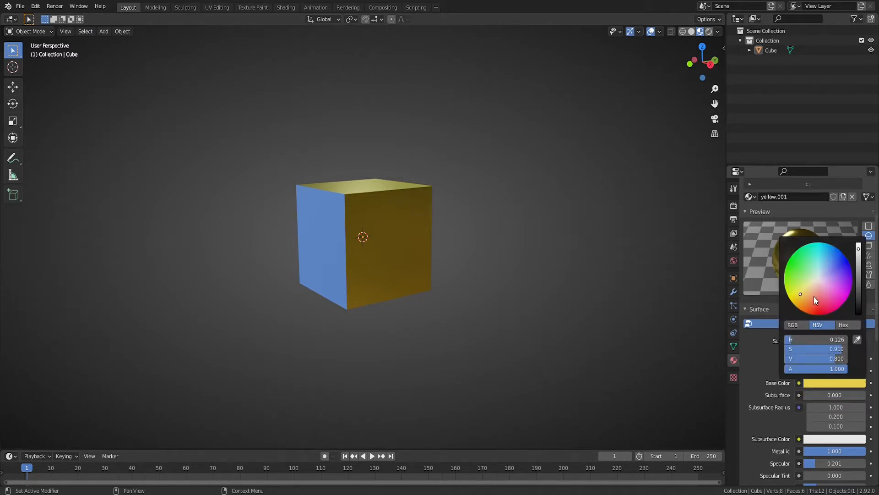
{"action": "left_click_drag", "start_coordinate": [808, 294], "coordinate": [820, 296]}
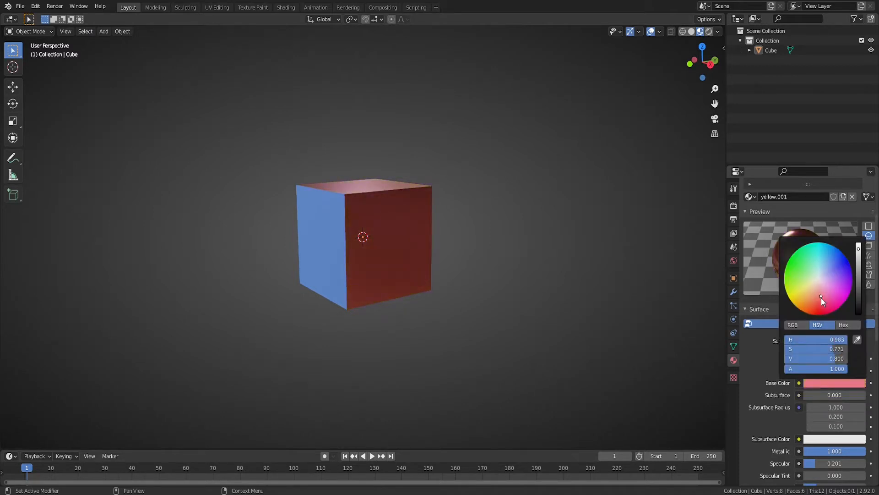
{"action": "middle_click_drag", "start_coordinate": [392, 223], "coordinate": [422, 242]}
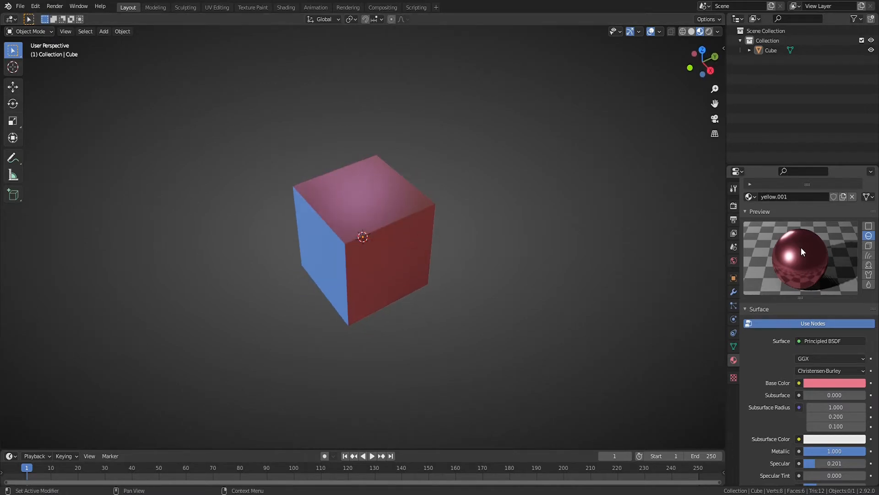
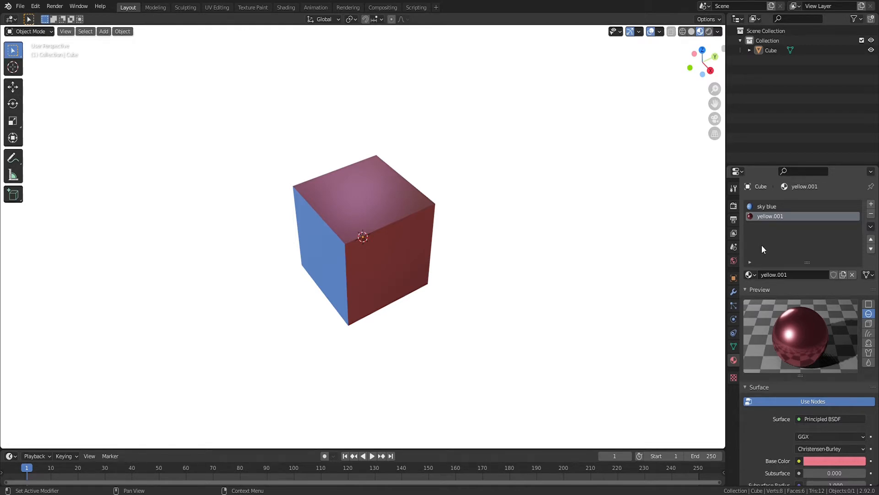
- Add a third material slot to the cube holding the unused yellow material, and remove that slot again
{"action": "left_click", "coordinate": [751, 275]}
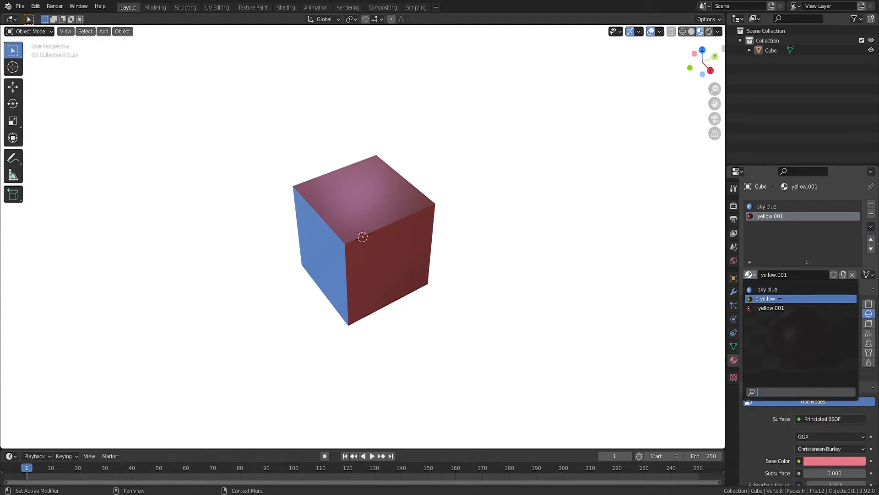
{"action": "left_click", "coordinate": [870, 204]}
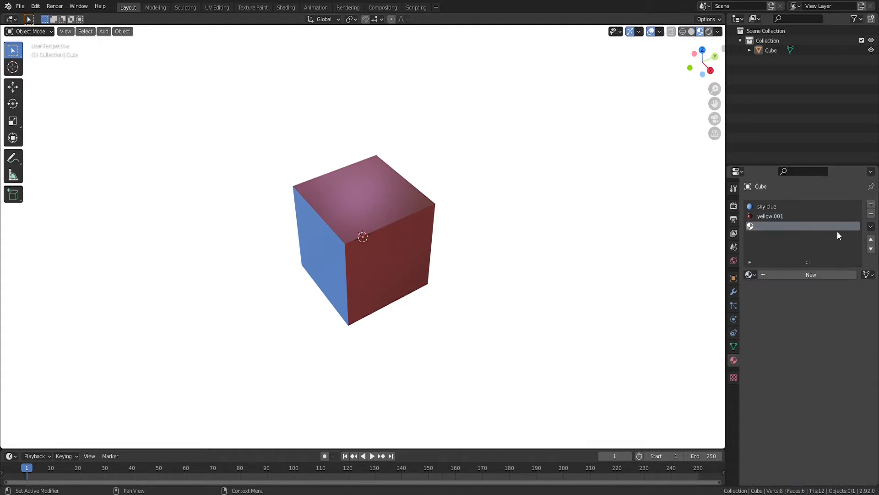
{"action": "left_click", "coordinate": [751, 274]}
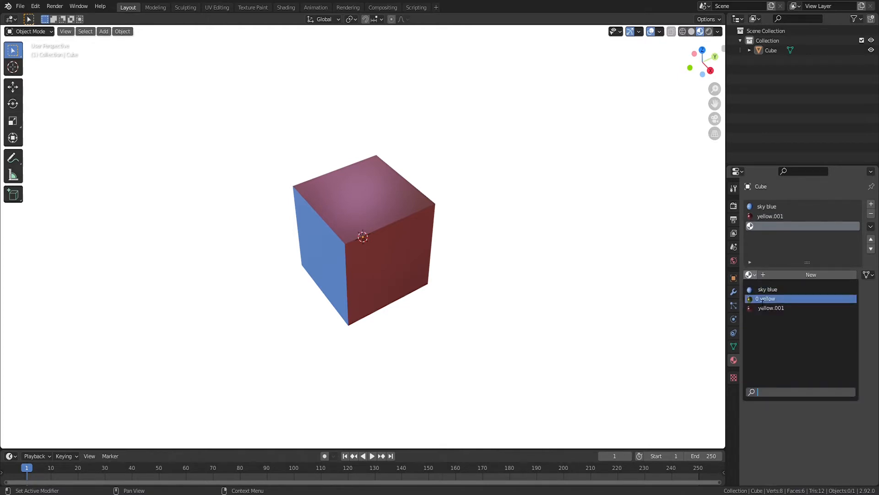
{"action": "left_click", "coordinate": [761, 298]}
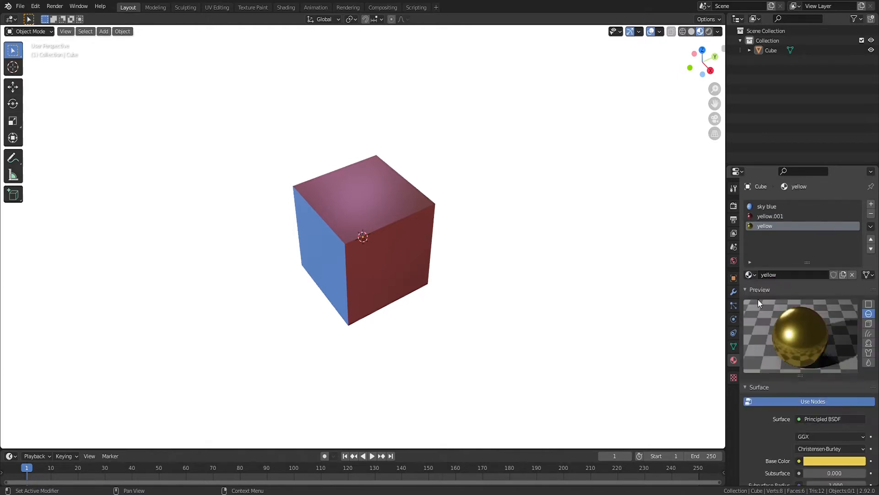
{"action": "left_click", "coordinate": [754, 274]}
{"action": "left_click", "coordinate": [871, 214]}
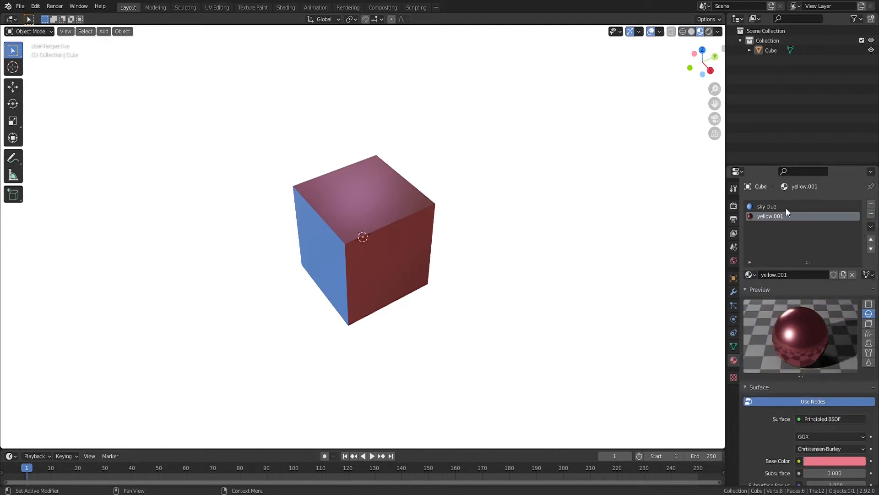
- Save the file, and review the list of available materials before and after saving
{"action": "left_click", "coordinate": [752, 275]}
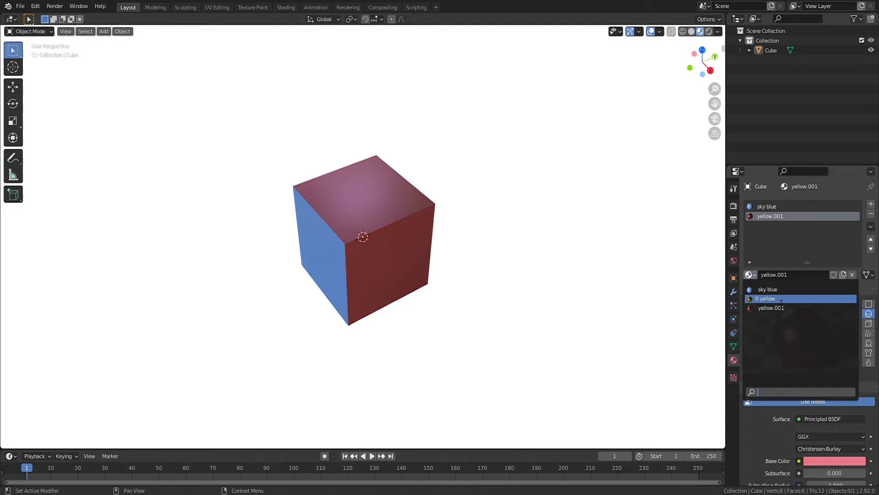
{"action": "left_click", "coordinate": [21, 7]}
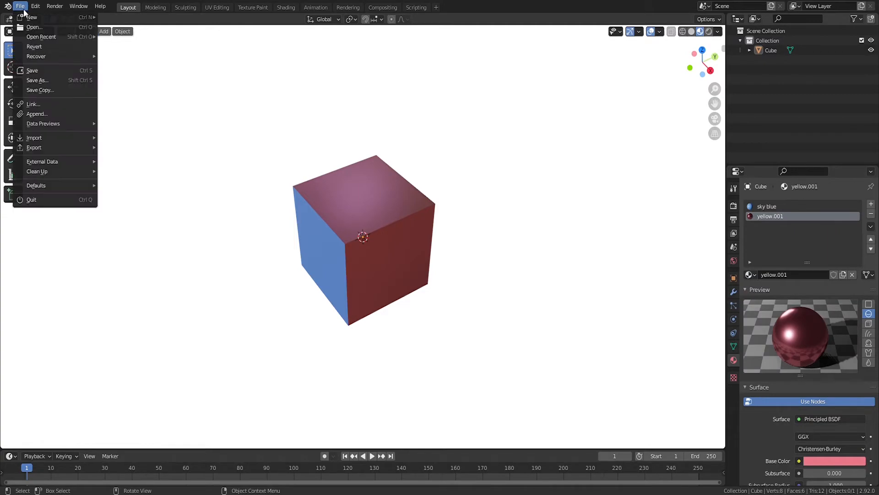
{"action": "left_click", "coordinate": [32, 70]}
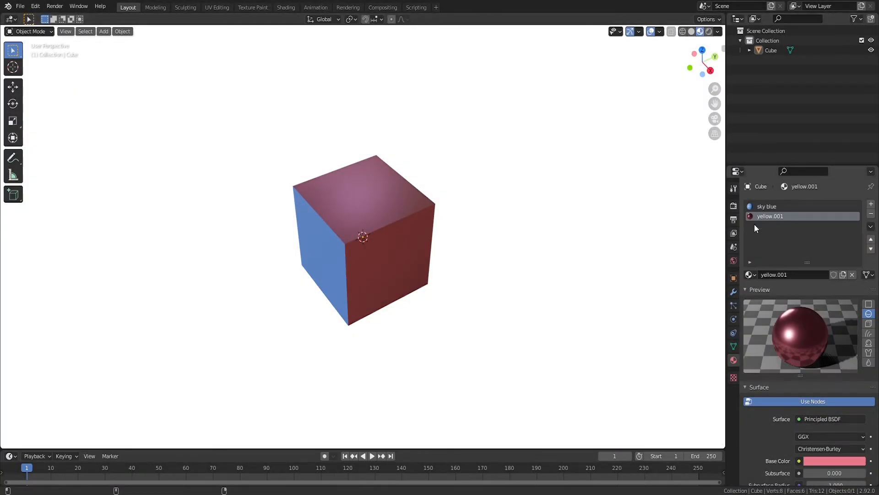
{"action": "left_click", "coordinate": [751, 276]}
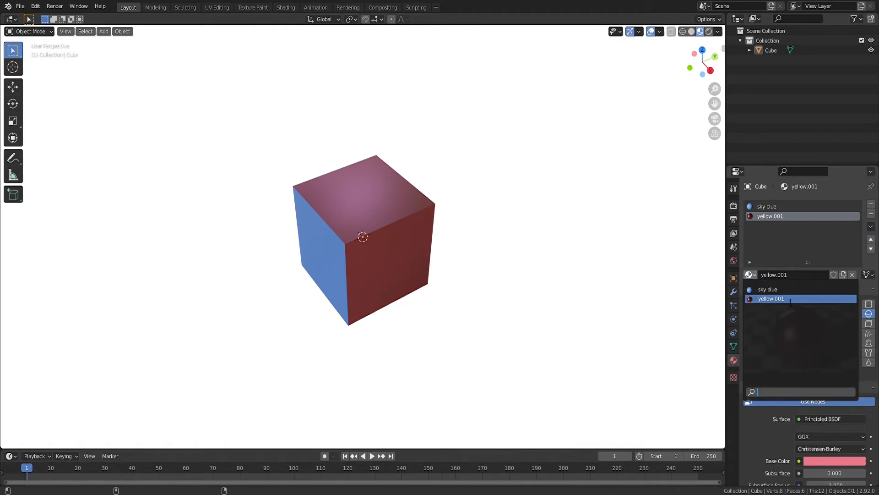
{"action": "left_click", "coordinate": [787, 239]}
- Rename the yellow.001 material as "rose, metal"
{"action": "double_click", "coordinate": [779, 218]}
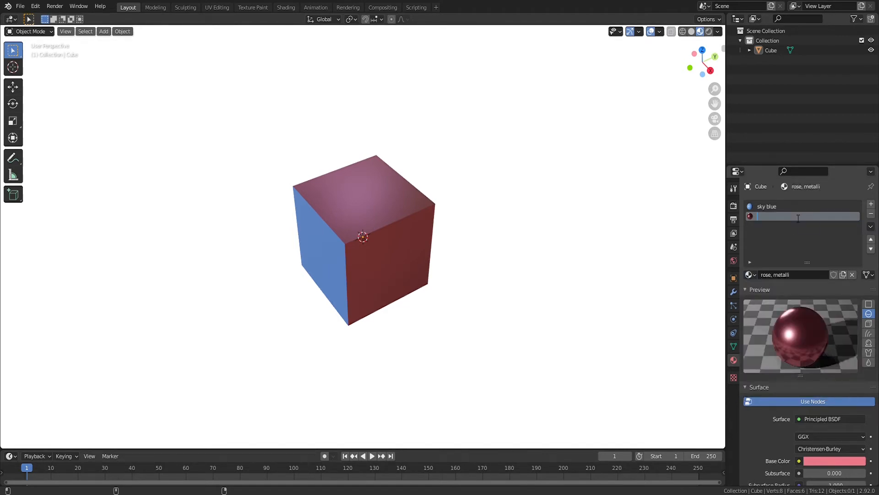
{"action": "type", "text": "rose, metal"}
{"action": "left_click", "coordinate": [800, 240]}
- Add a third material slot to the cube and fill it with an independent copy of the "rose, metal" material
{"action": "left_click", "coordinate": [871, 204]}
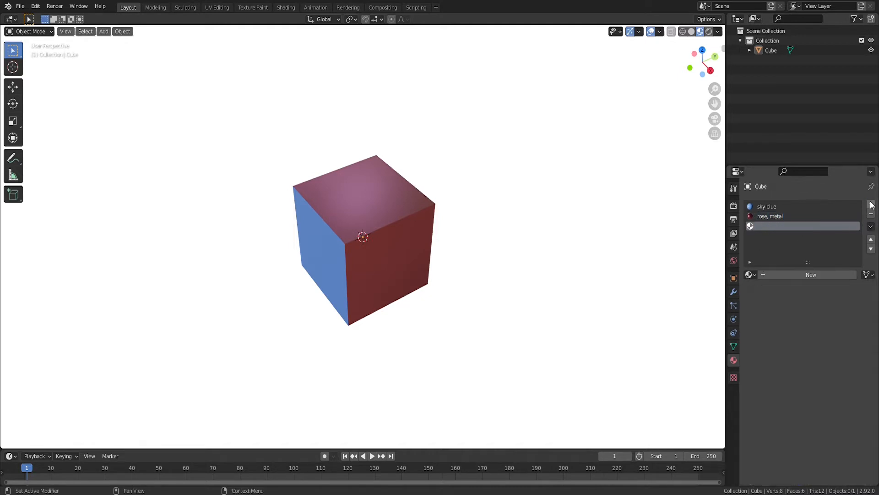
{"action": "left_click", "coordinate": [751, 275]}
{"action": "left_click", "coordinate": [764, 290]}
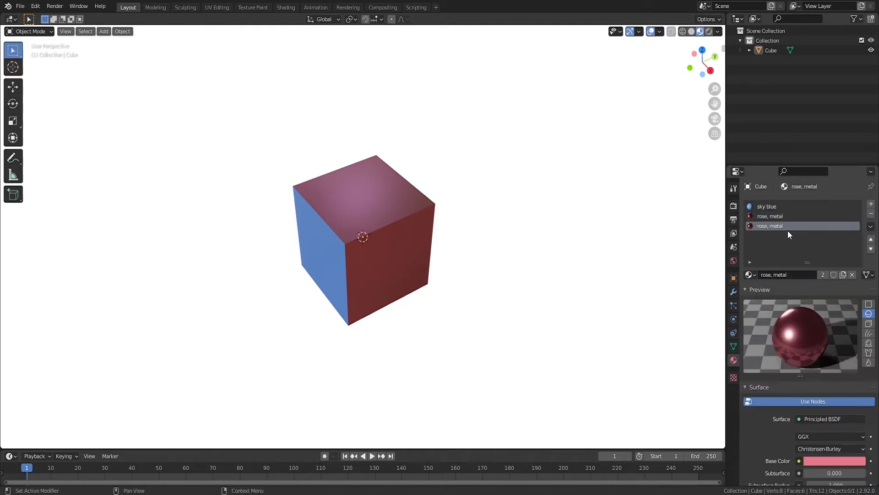
{"action": "left_click", "coordinate": [844, 275]}
- Rename the copied material in the third slot as green and set its Base Color to bright green
{"action": "double_click", "coordinate": [788, 225]}
{"action": "type", "text": "green"}
{"action": "key", "text": "Return"}
{"action": "left_click", "coordinate": [831, 460]}
{"action": "left_click", "coordinate": [797, 344]}
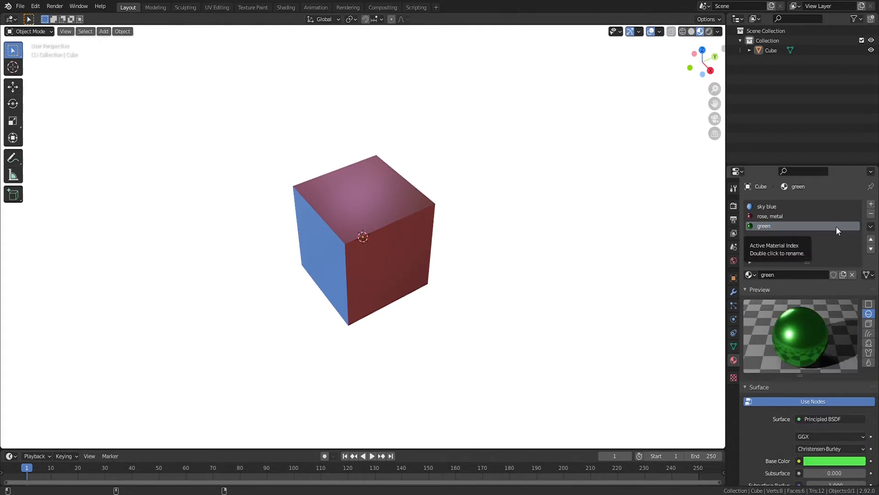
- Remove the green material's slot, and bring the existing green material back in a new third slot
{"action": "left_click", "coordinate": [872, 216]}
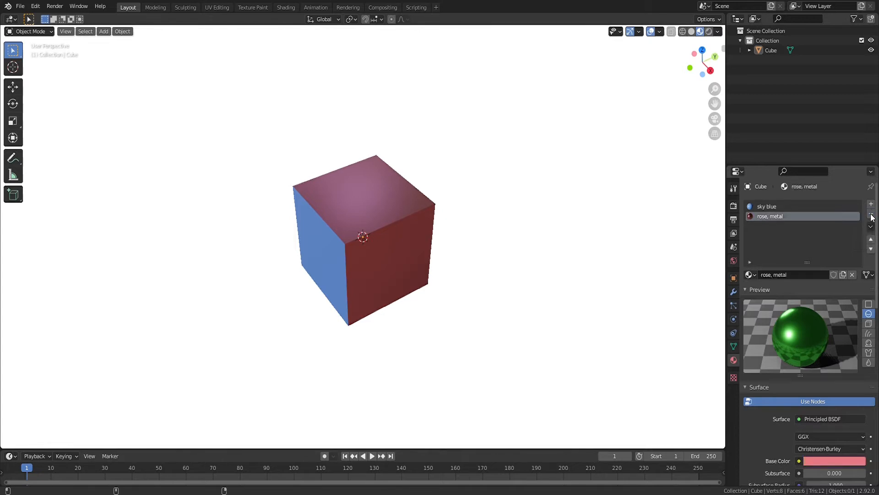
{"action": "left_click", "coordinate": [751, 275]}
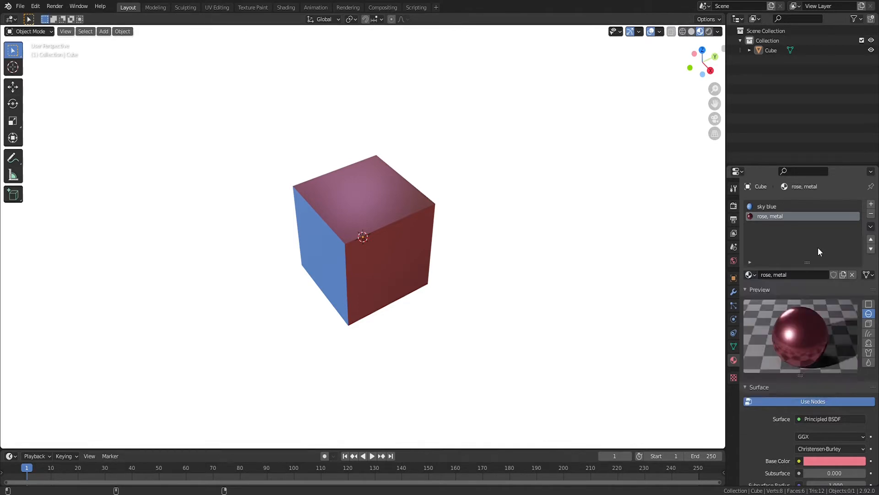
{"action": "left_click", "coordinate": [872, 206]}
{"action": "left_click", "coordinate": [751, 275]}
{"action": "left_click", "coordinate": [754, 293]}
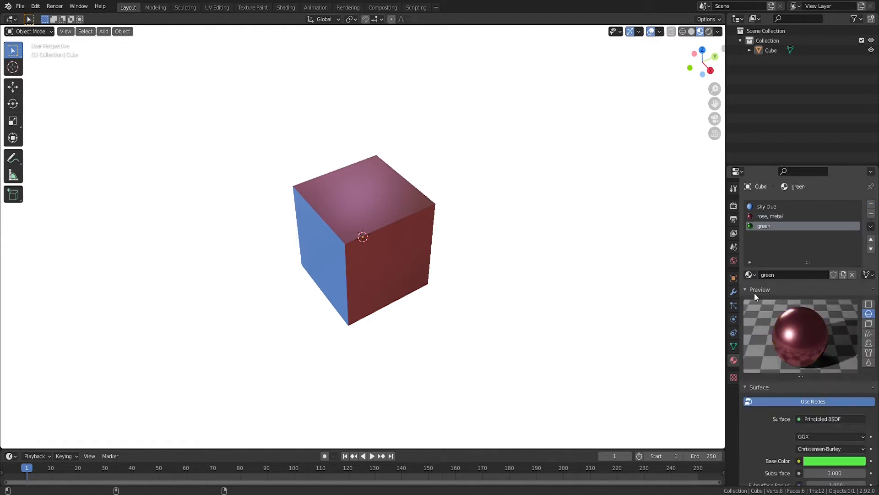
{"action": "left_click", "coordinate": [749, 275]}
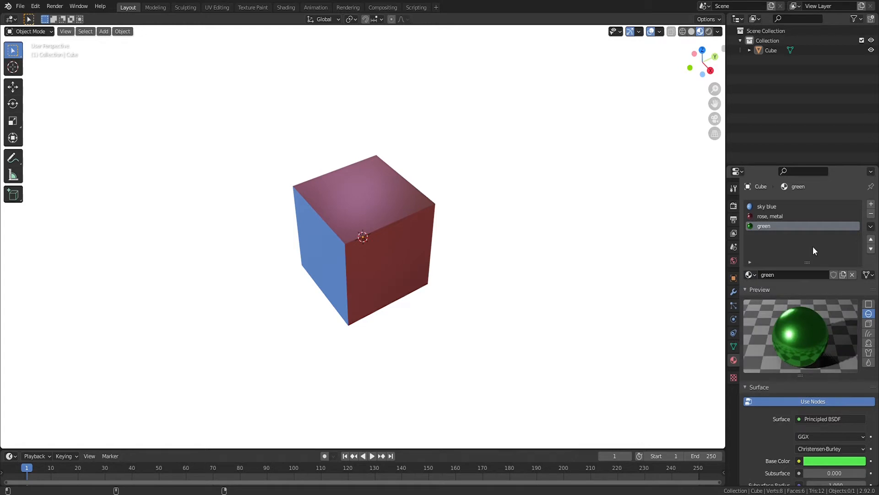
- Give the green material a fake user and remove its slot from the cube
{"action": "left_click", "coordinate": [835, 276]}
{"action": "left_click", "coordinate": [751, 275]}
{"action": "left_click", "coordinate": [871, 214]}
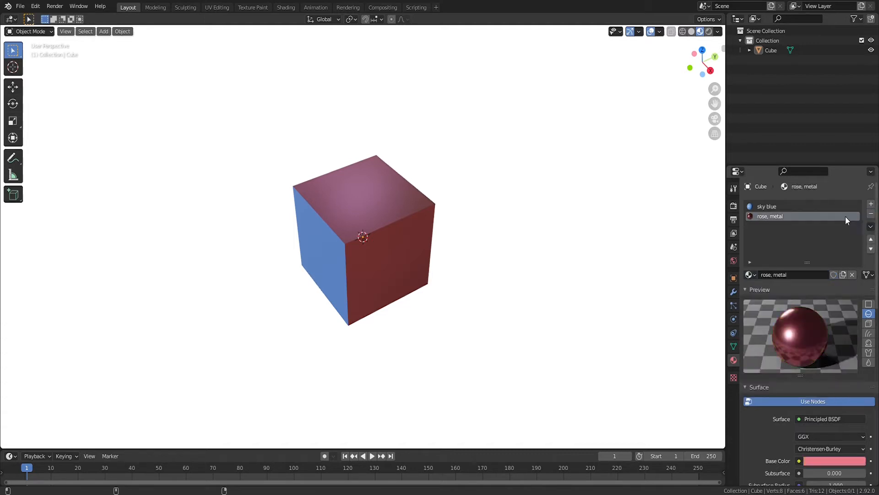
- Review the list of available materials, and unlink the "rose, metal" material from the cube's second slot
{"action": "left_click", "coordinate": [750, 275]}
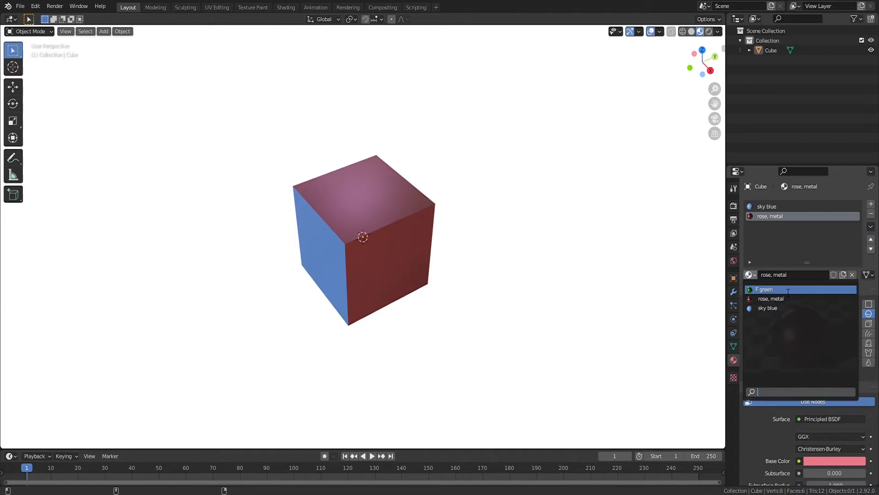
{"action": "left_click", "coordinate": [785, 240]}
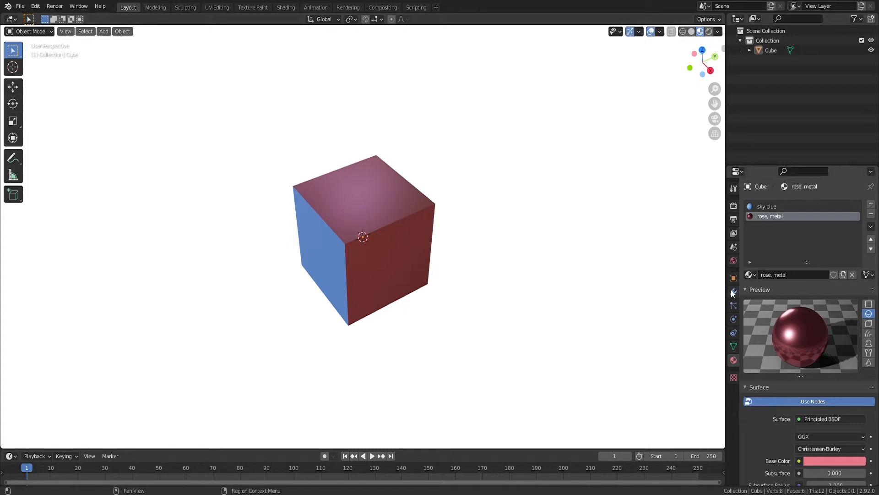
{"action": "left_click", "coordinate": [853, 274]}
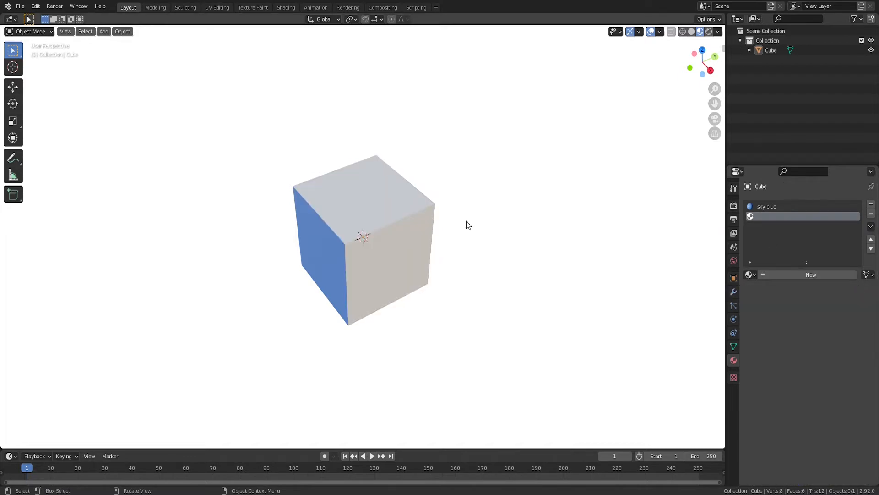
- Assign the existing green material to the cube's empty second material slot
{"action": "middle_click_drag", "start_coordinate": [399, 205], "coordinate": [331, 225]}
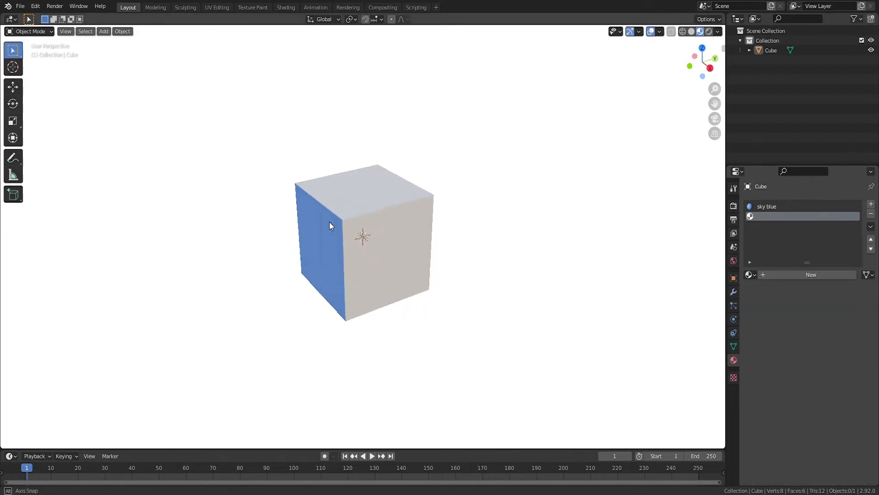
{"action": "left_click", "coordinate": [753, 276]}
{"action": "left_click", "coordinate": [773, 287]}
{"action": "middle_click_drag", "start_coordinate": [504, 239], "coordinate": [718, 236]}
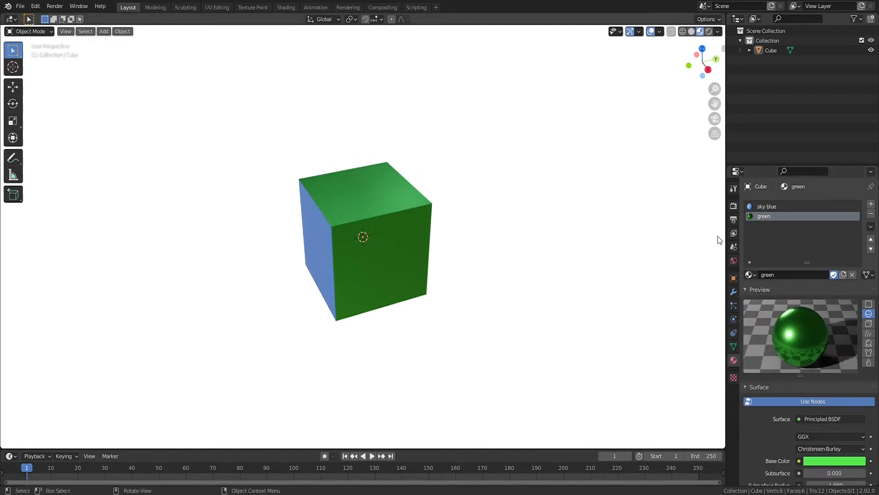
- Hide the cube and add a Monkey mesh, viewed from the front
{"action": "left_click", "coordinate": [422, 234]}
{"action": "key", "text": "Delete"}
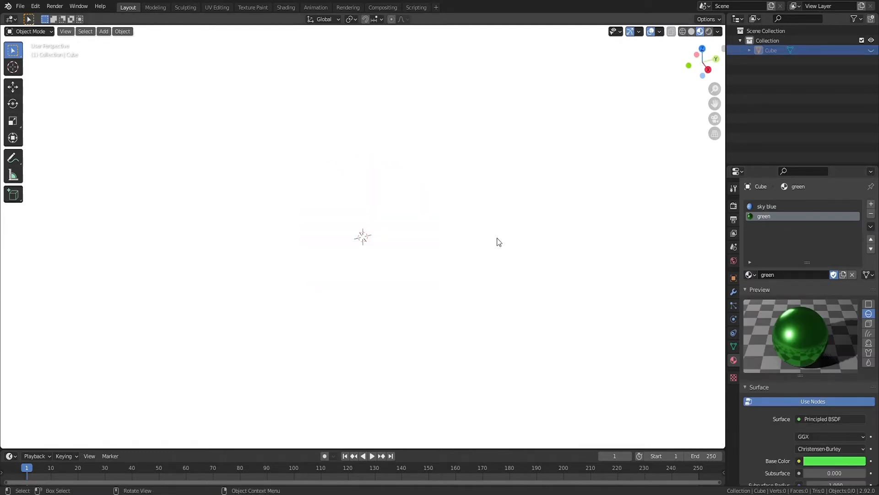
{"action": "key", "text": "shift+a"}
{"action": "mouse_move", "coordinate": [441, 229]}
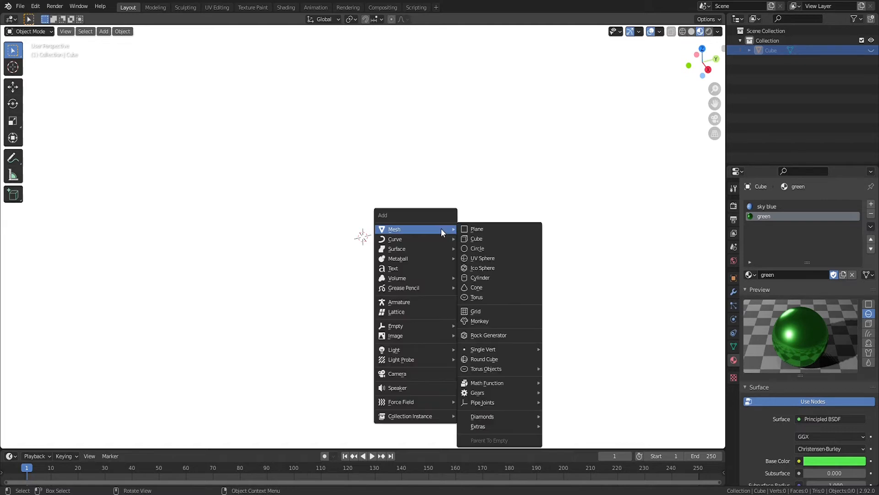
{"action": "left_click", "coordinate": [473, 320]}
{"action": "key", "text": "KP_1"}
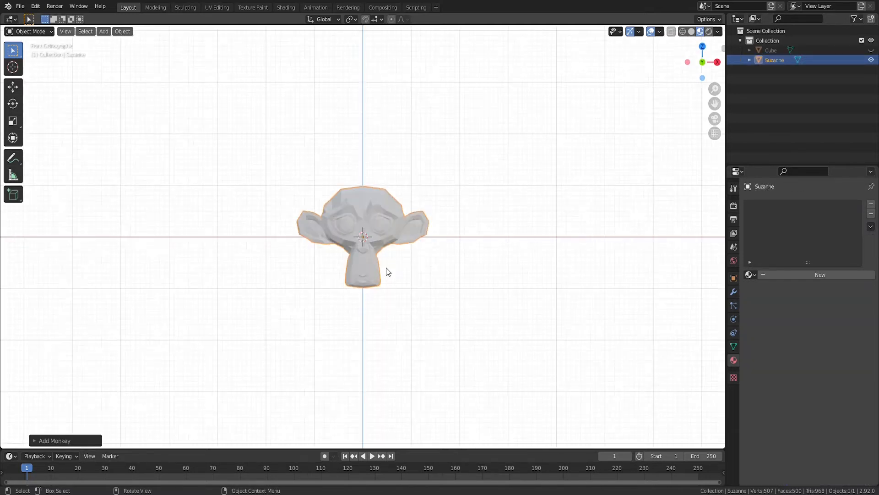
{"action": "scroll", "coordinate": [387, 272], "scroll_direction": "up", "scroll_amount": 5}
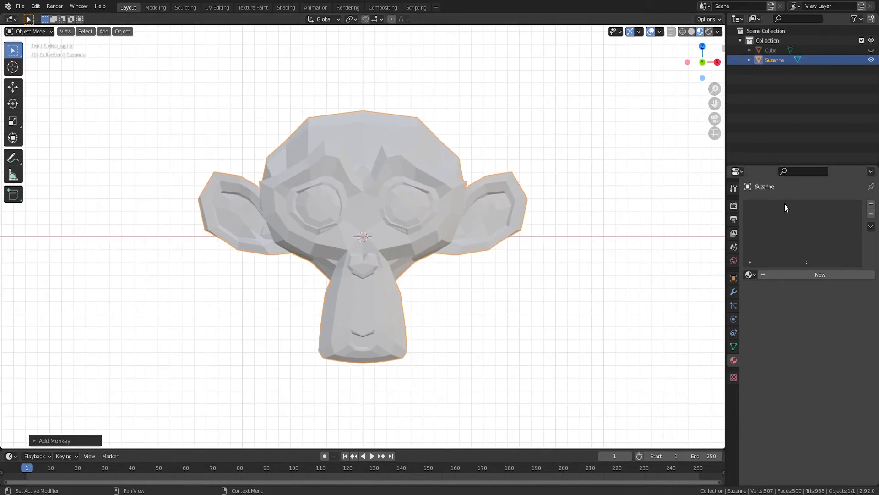
- Create a new material on the monkey with a pink Base Color of hue 0.989, saturation 0.696 and value 0.800
{"action": "left_click", "coordinate": [830, 275]}
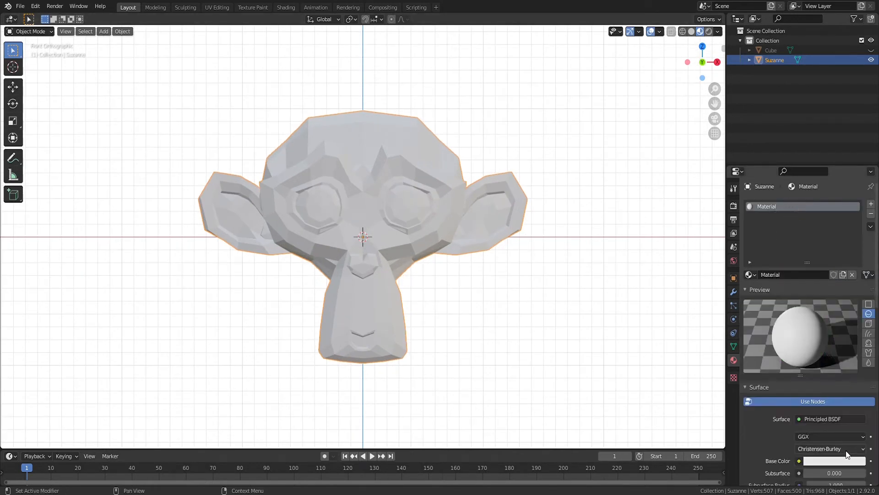
{"action": "left_click", "coordinate": [834, 460]}
{"action": "left_click", "coordinate": [827, 351]}
{"action": "left_click", "coordinate": [820, 371]}
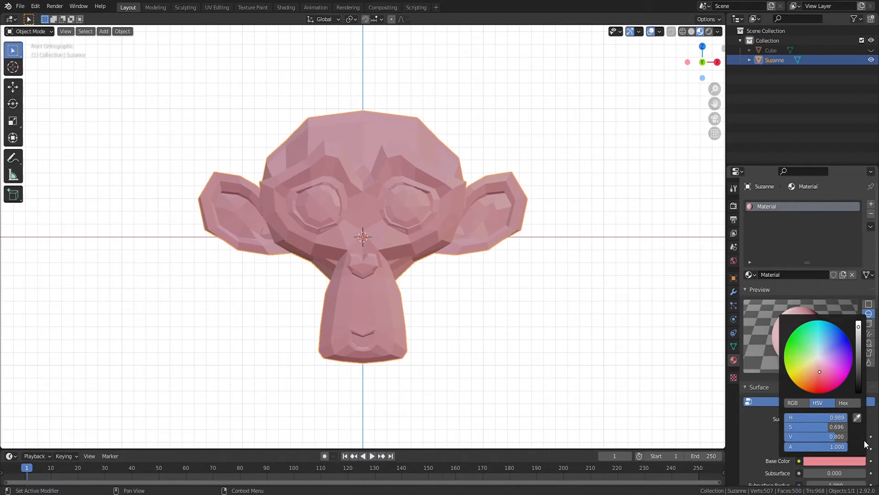
- Add two more material slots to the monkey, holding the existing green and sky blue materials
{"action": "left_click", "coordinate": [870, 205]}
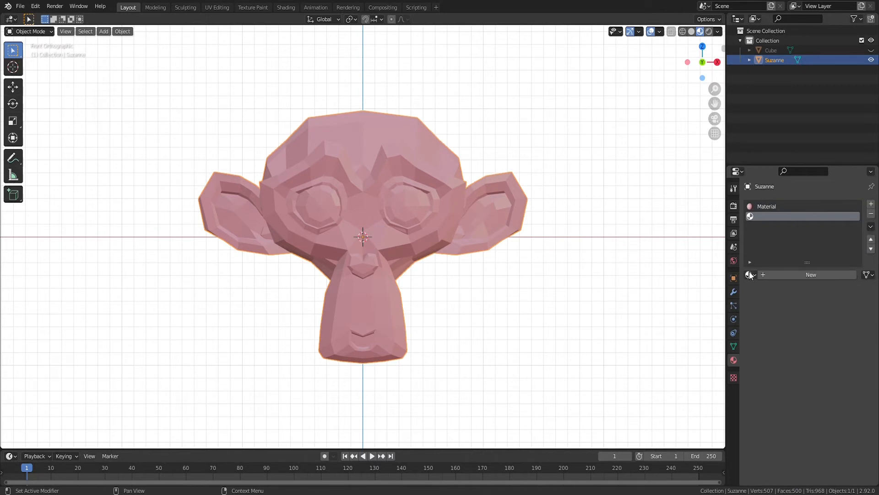
{"action": "left_click", "coordinate": [749, 272]}
{"action": "left_click", "coordinate": [760, 289]}
{"action": "left_click", "coordinate": [870, 205]}
{"action": "left_click", "coordinate": [749, 274]}
{"action": "left_click", "coordinate": [753, 317]}
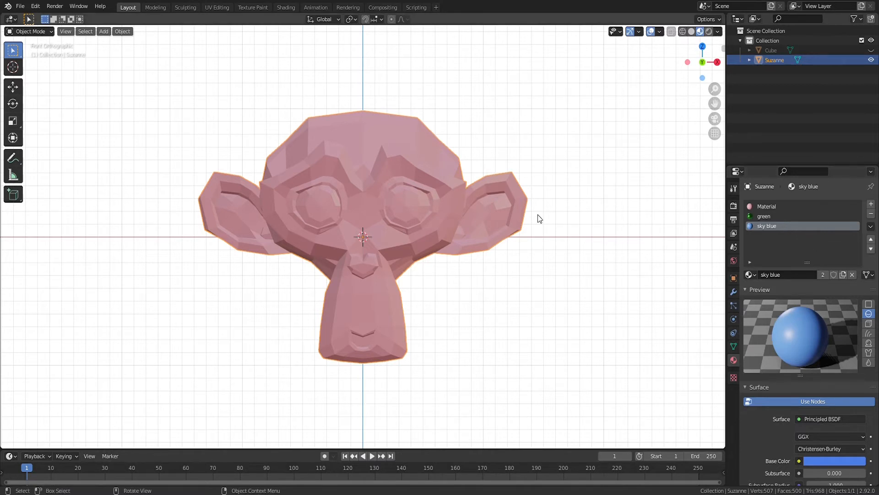
- Enter Edit Mode on the monkey and deselect all of its faces
{"action": "middle_click_drag", "start_coordinate": [441, 203], "coordinate": [420, 230]}
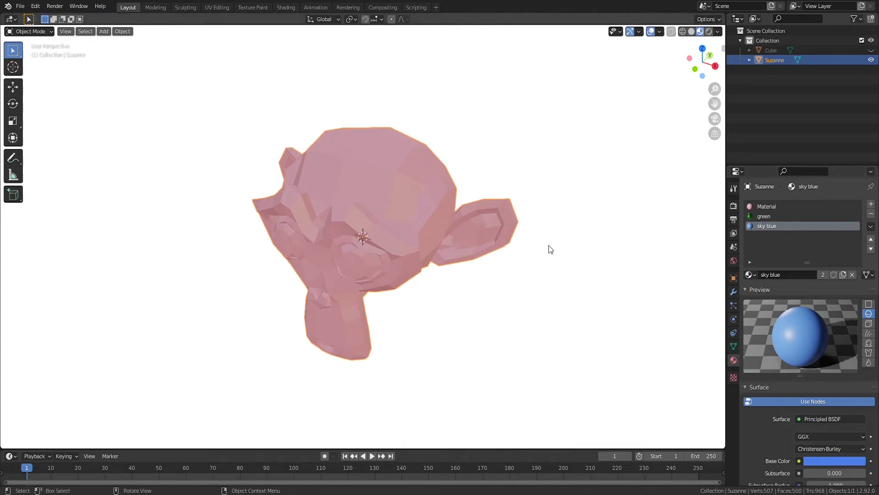
{"action": "key", "text": "Tab"}
{"action": "middle_click_drag", "start_coordinate": [526, 286], "coordinate": [505, 273]}
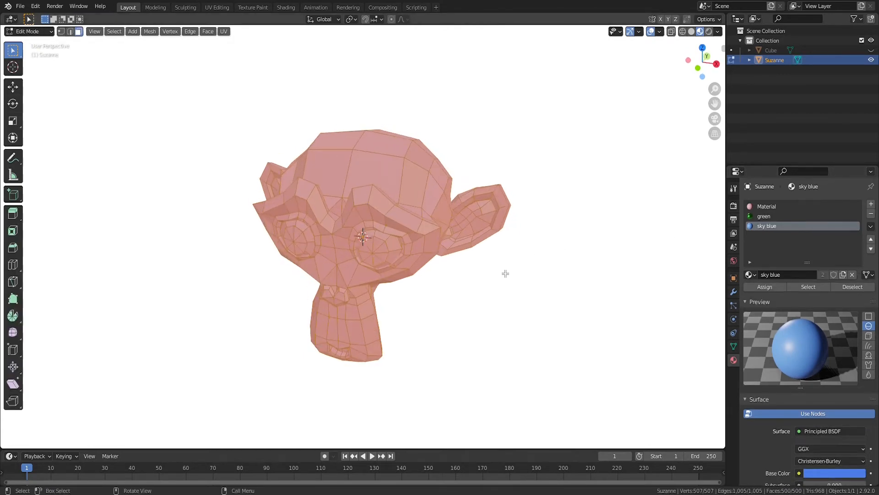
{"action": "scroll", "coordinate": [501, 276], "scroll_direction": "up", "scroll_amount": 3}
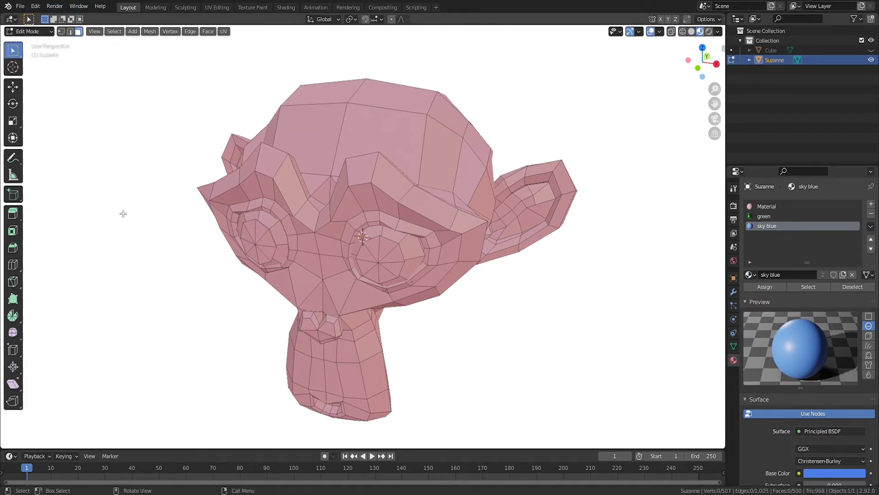
- In the theme preferences, set the 3D Viewport's gradient background type to Vignette
{"action": "left_click", "coordinate": [11, 19]}
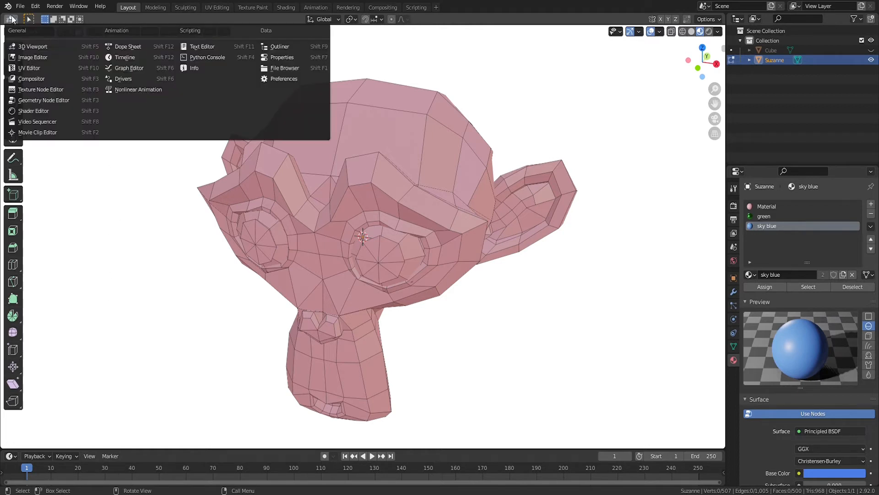
{"action": "left_click", "coordinate": [197, 68]}
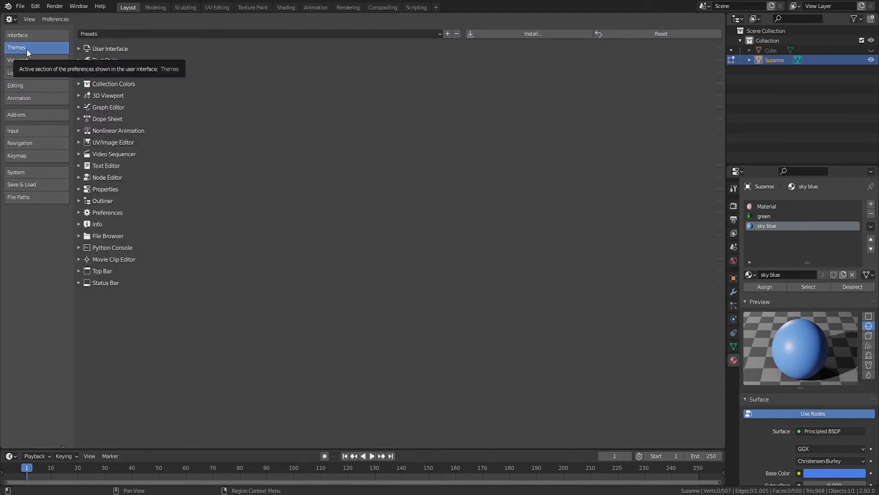
{"action": "left_click", "coordinate": [79, 95]}
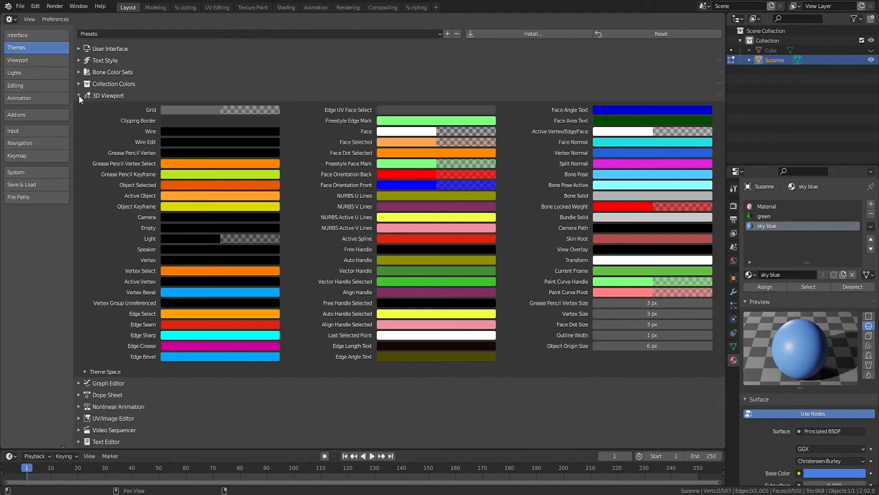
{"action": "left_click", "coordinate": [84, 370]}
{"action": "scroll", "coordinate": [200, 355], "scroll_direction": "down", "scroll_amount": 4}
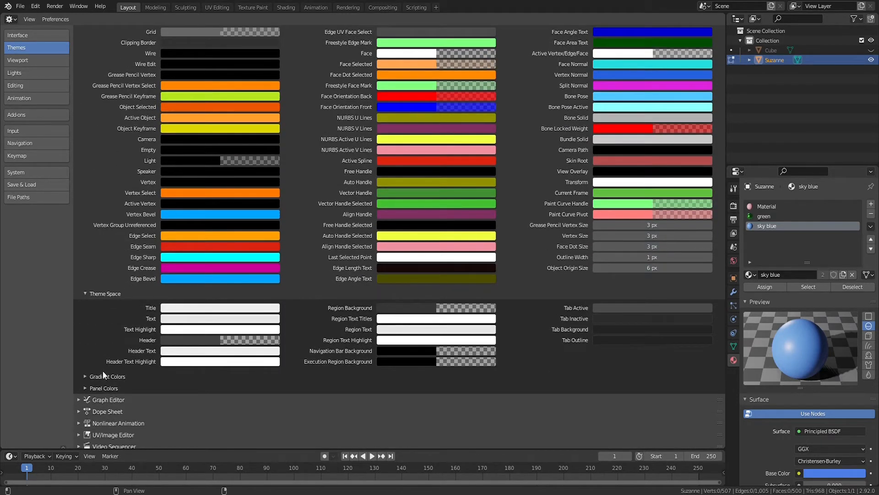
{"action": "left_click", "coordinate": [86, 376]}
{"action": "scroll", "coordinate": [138, 373], "scroll_direction": "down", "scroll_amount": 2}
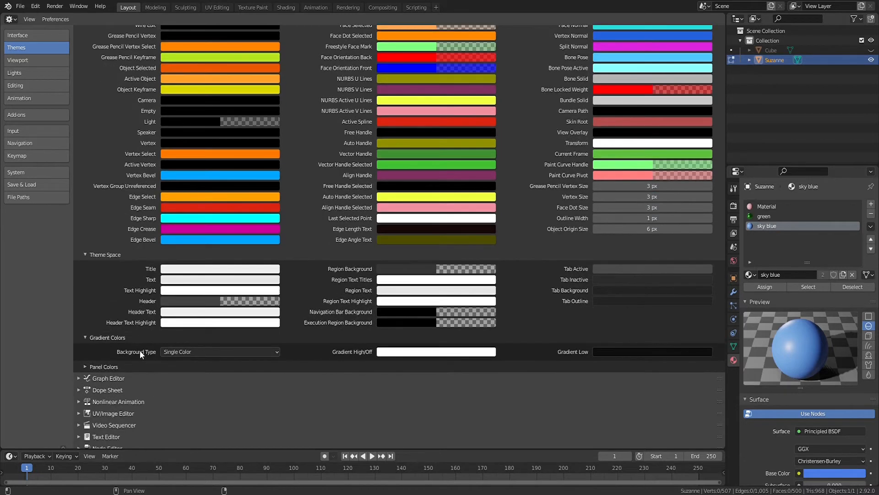
{"action": "left_click", "coordinate": [270, 352]}
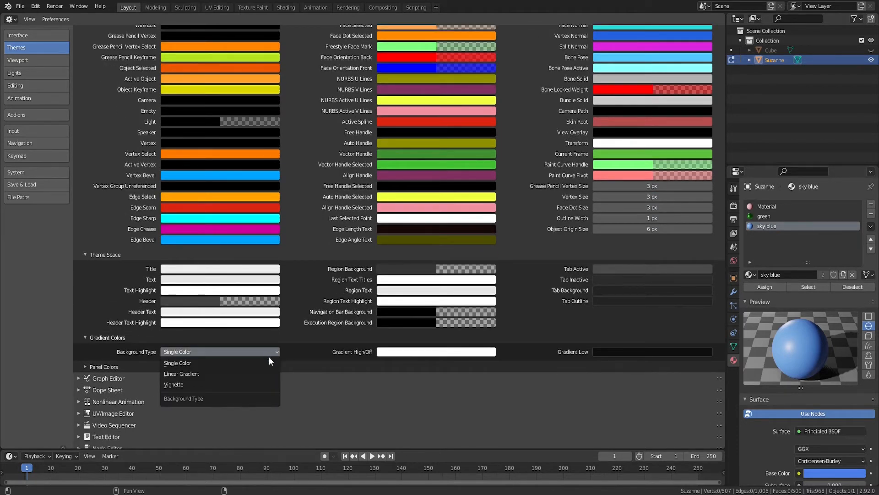
{"action": "left_click", "coordinate": [259, 384]}
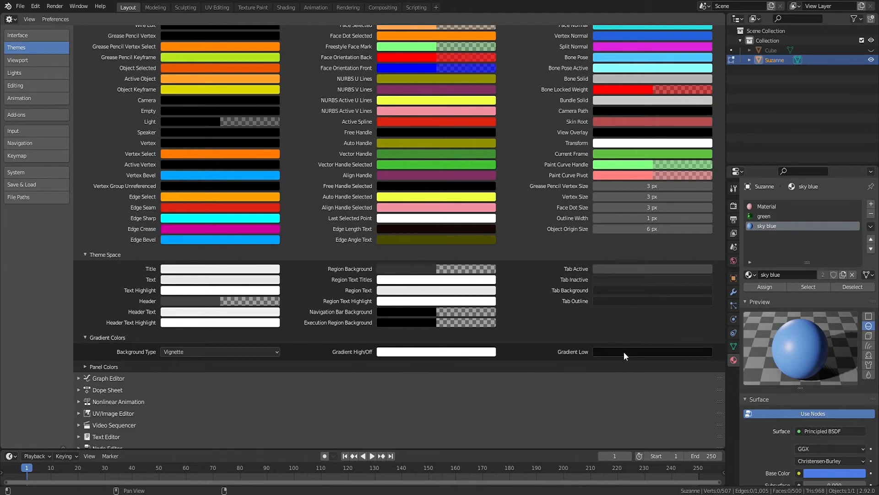
- Darken the viewport background's Gradient High/Off color to dark grey and return to the 3D viewport
{"action": "left_click", "coordinate": [402, 352]}
{"action": "left_click_drag", "start_coordinate": [456, 224], "coordinate": [456, 234]}
{"action": "left_click_drag", "start_coordinate": [455, 248], "coordinate": [455, 269]}
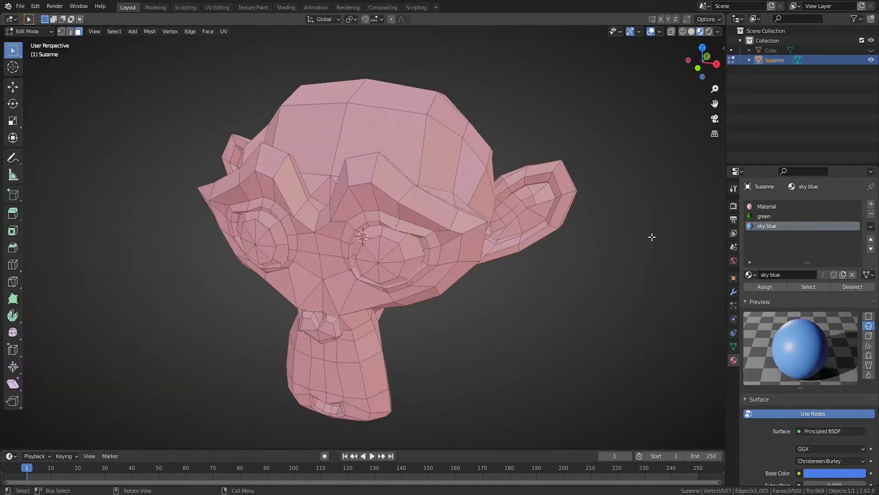
{"action": "middle_click_drag", "start_coordinate": [636, 252], "coordinate": [591, 257]}
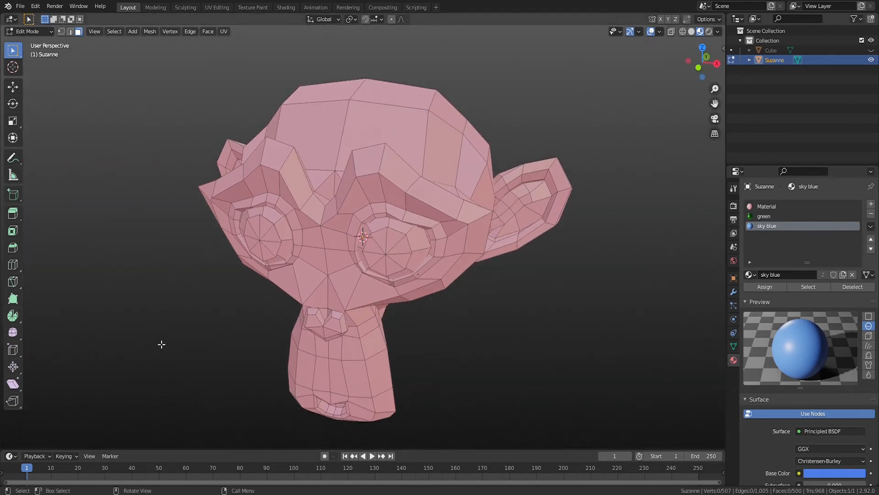
- Pick a vertex and an edge on the monkey's head in their respective select modes, and return to face select mode
{"action": "scroll", "coordinate": [496, 295], "scroll_direction": "down", "scroll_amount": 5}
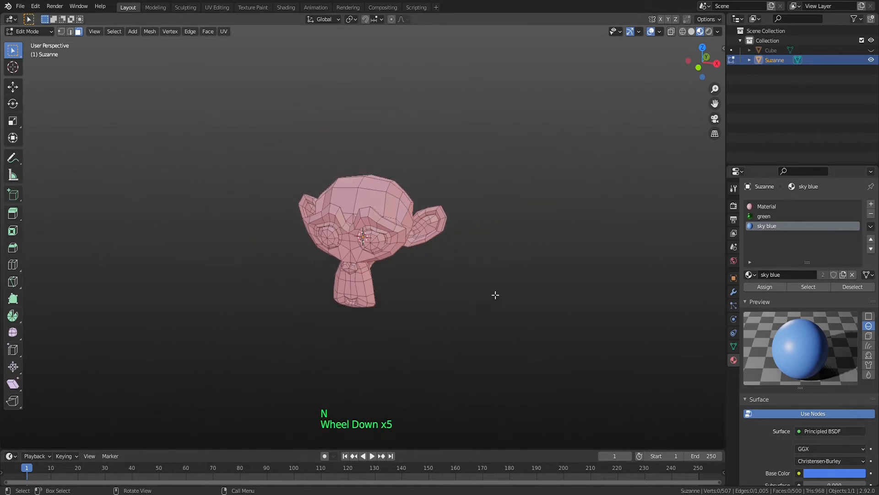
{"action": "key", "text": "1"}
{"action": "left_click", "coordinate": [383, 189]}
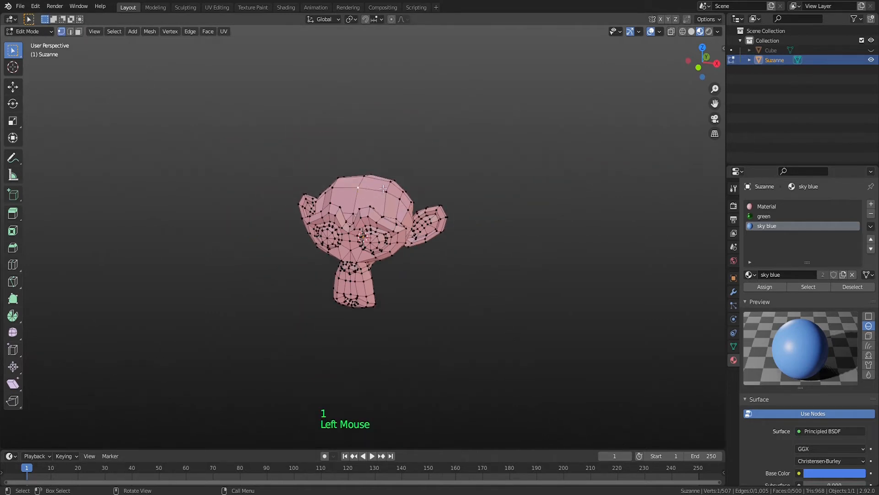
{"action": "key", "text": "2"}
{"action": "left_click", "coordinate": [345, 190]}
{"action": "left_click", "coordinate": [79, 32]}
{"action": "scroll", "coordinate": [114, 40], "scroll_direction": "up", "scroll_amount": 3}
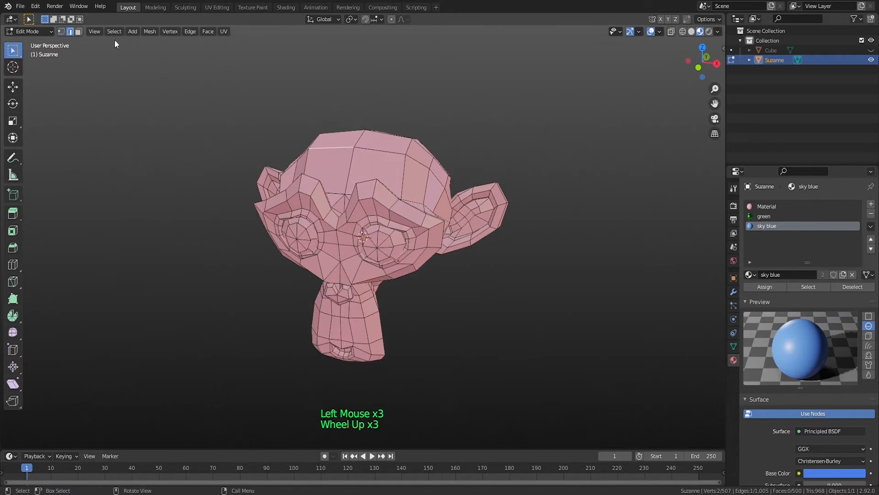
- Select all of the monkey's faces and assign the sky blue material to them
{"action": "key", "text": "a"}
{"action": "left_click", "coordinate": [760, 226]}
{"action": "left_click", "coordinate": [751, 287]}
{"action": "key", "text": "a"}
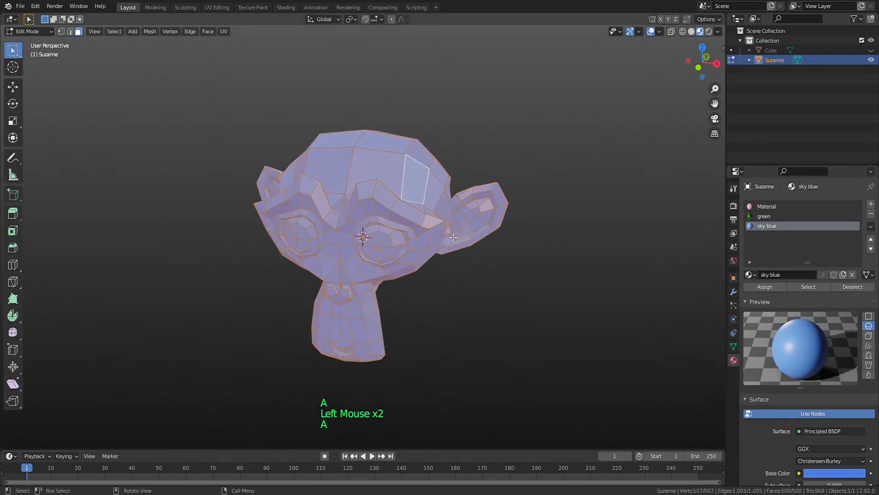
- Practise selecting and deselecting all of the monkey's faces at once
{"action": "left_click", "coordinate": [521, 173]}
{"action": "key", "text": "a"}
{"action": "key", "text": "a"}
{"action": "key", "text": "a"}
{"action": "middle_click_drag", "start_coordinate": [538, 165], "coordinate": [474, 170]}
{"action": "key", "text": "a"}
{"action": "key", "text": "a"}
{"action": "key", "text": "a"}
- Select six individual faces across the side and top of the monkey's head, and clear the selection
{"action": "left_click", "coordinate": [425, 182]}
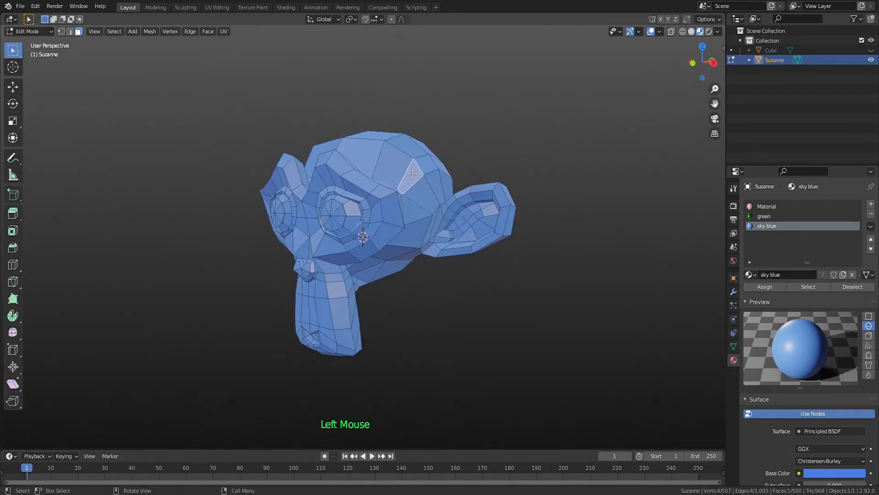
{"action": "left_click", "coordinate": [395, 178], "text": "shift"}
{"action": "left_click", "coordinate": [364, 158], "text": "shift"}
{"action": "left_click", "coordinate": [382, 146], "text": "shift"}
{"action": "left_click", "coordinate": [403, 143], "text": "shift"}
{"action": "left_click", "coordinate": [427, 165], "text": "shift"}
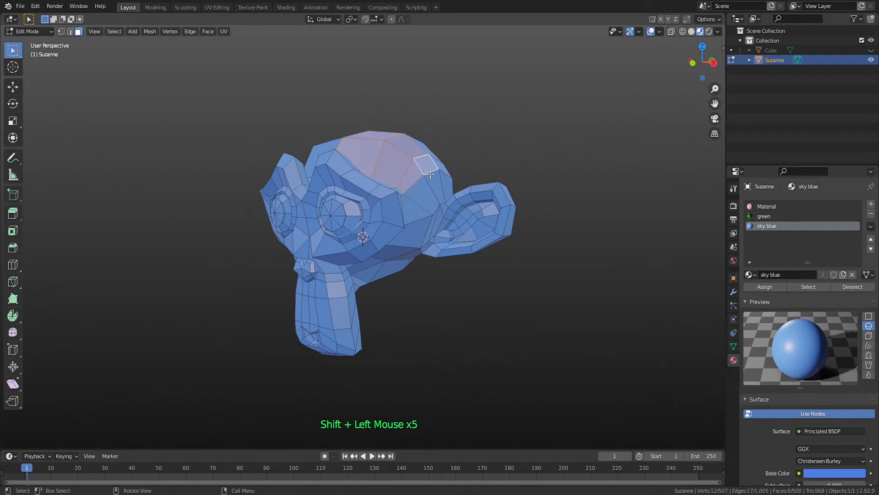
{"action": "left_click", "coordinate": [455, 151]}
- Select face loops on the monkey's head, and clear the selection
{"action": "middle_click_drag", "start_coordinate": [455, 151], "coordinate": [41, 214]}
{"action": "left_click", "coordinate": [430, 207], "text": "alt"}
{"action": "left_click", "coordinate": [359, 238], "text": "alt"}
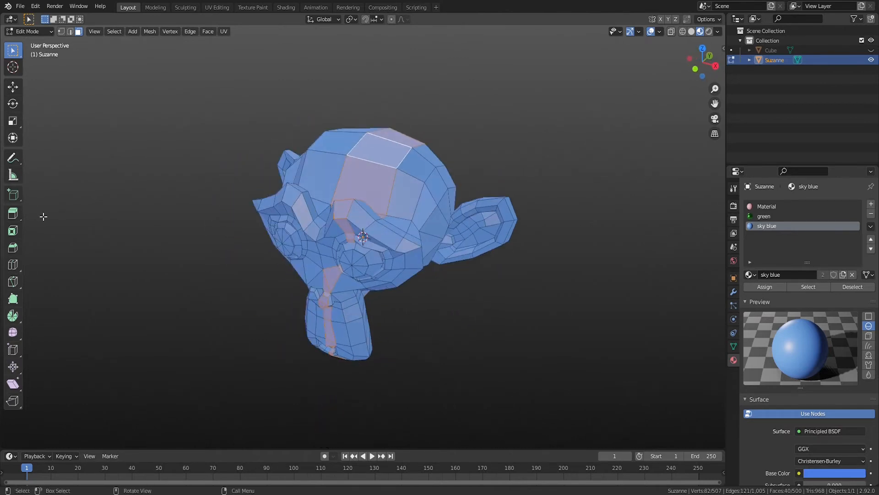
{"action": "left_click", "coordinate": [154, 162]}
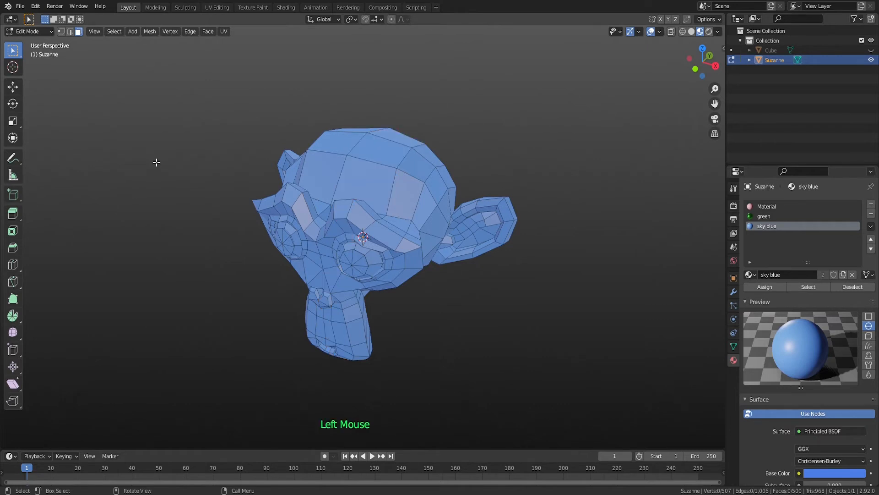
- Circle-select the faces running from the monkey's forehead over one eye down to the chin
{"action": "key", "text": "c"}
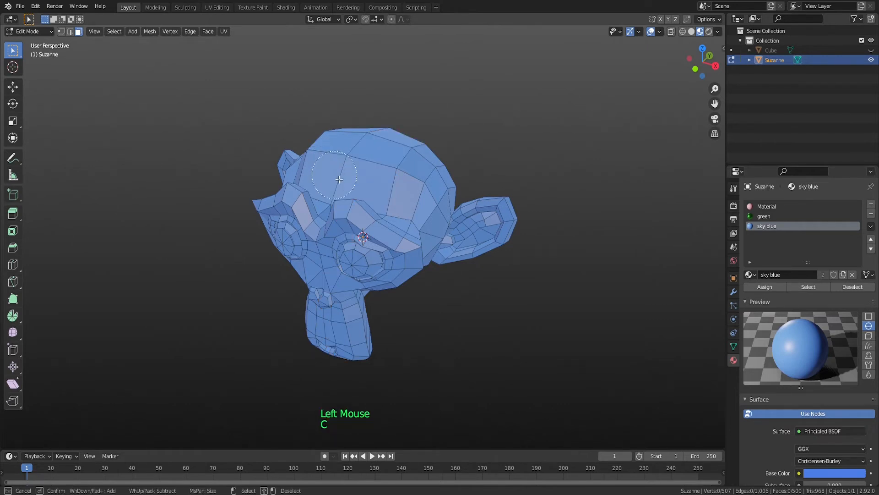
{"action": "scroll", "coordinate": [362, 183], "scroll_direction": "down", "scroll_amount": 5}
{"action": "scroll", "coordinate": [371, 188], "scroll_direction": "up", "scroll_amount": 3}
{"action": "mouse_move", "coordinate": [373, 193]}
{"action": "left_mouse_down"}
{"action": "mouse_move", "coordinate": [387, 158]}
{"action": "mouse_move", "coordinate": [344, 358]}
{"action": "left_mouse_up"}
{"action": "key", "text": "Escape"}
- Circle-select faces on the back of the monkey's head, remove them from the selection, and deselect everything
{"action": "middle_click_drag", "start_coordinate": [400, 276], "coordinate": [387, 228]}
{"action": "key", "text": "c"}
{"action": "mouse_move", "coordinate": [387, 228]}
{"action": "left_mouse_down"}
{"action": "mouse_move", "coordinate": [389, 255]}
{"action": "mouse_move", "coordinate": [421, 181]}
{"action": "left_mouse_up"}
{"action": "mouse_move", "coordinate": [418, 232]}
{"action": "left_mouse_down", "text": "shift"}
{"action": "mouse_move", "coordinate": [335, 221]}
{"action": "mouse_move", "coordinate": [301, 237]}
{"action": "mouse_move", "coordinate": [355, 230]}
{"action": "mouse_move", "coordinate": [325, 210]}
{"action": "mouse_move", "coordinate": [324, 227]}
{"action": "mouse_move", "coordinate": [380, 256]}
{"action": "mouse_move", "coordinate": [417, 183]}
{"action": "mouse_move", "coordinate": [392, 281]}
{"action": "mouse_move", "coordinate": [414, 267]}
{"action": "left_mouse_up", "text": "shift"}
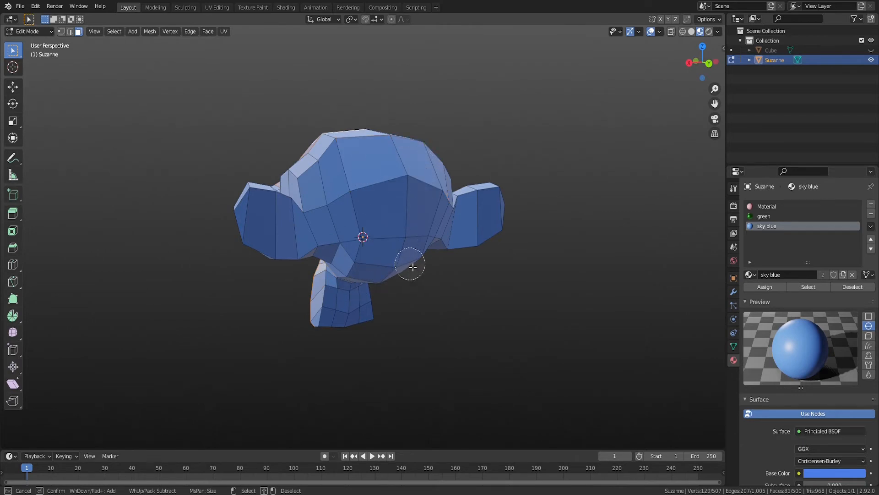
{"action": "middle_click_drag", "start_coordinate": [412, 267], "coordinate": [435, 255]}
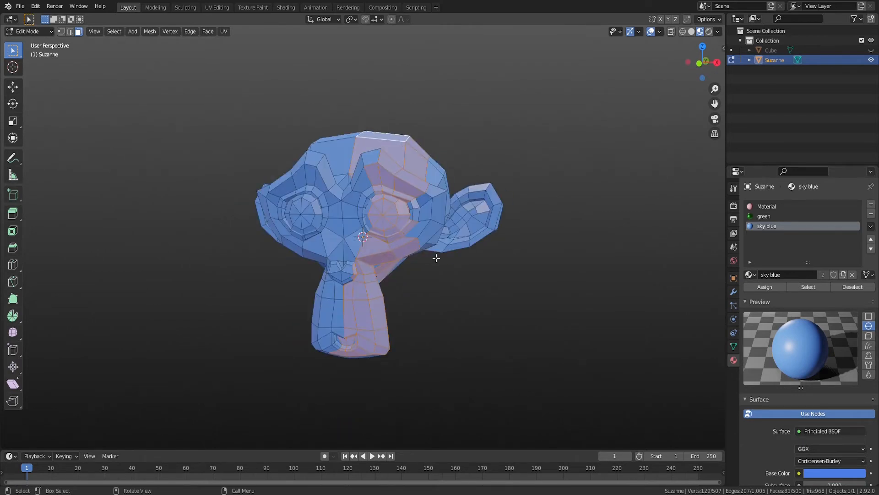
{"action": "key", "text": "a"}
{"action": "key", "text": "a"}
{"action": "left_click", "coordinate": [452, 137]}
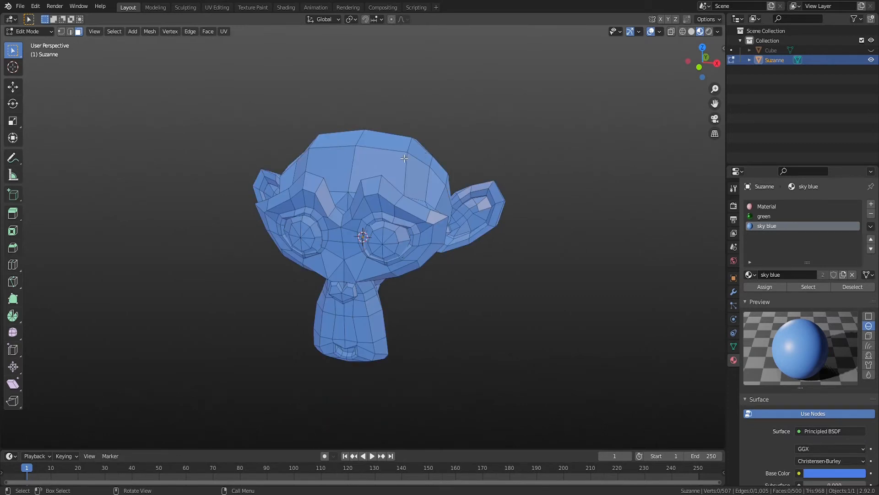
- Select all faces linked to the monkey's head, excluding the separate eyes
{"action": "key", "text": "l"}
{"action": "middle_click_drag", "start_coordinate": [404, 175], "coordinate": [289, 294]}
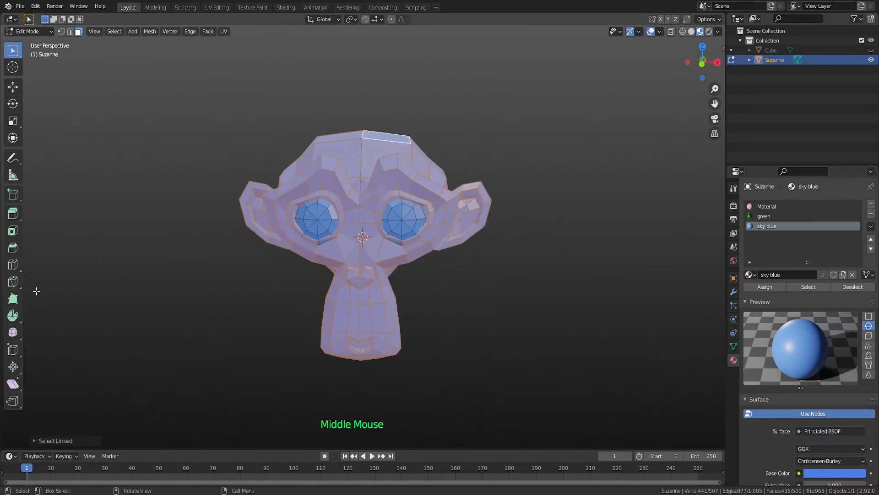
- Select all faces linked to the monkey's two eyes instead of the head, and clear the selection
{"action": "left_click", "coordinate": [288, 294]}
{"action": "key", "text": "l"}
{"action": "key", "text": "l"}
{"action": "left_click", "coordinate": [493, 301]}
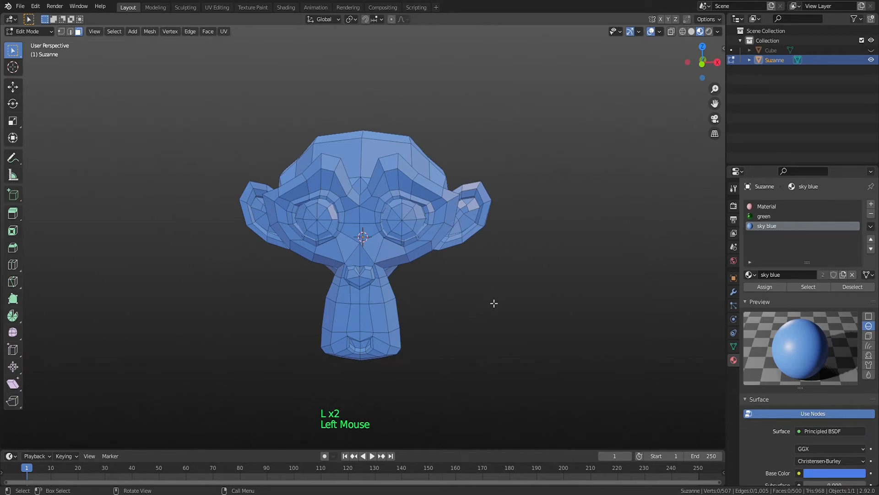
- Return to Object Mode, add a UV sphere and place it beside the monkey head
{"action": "scroll", "coordinate": [484, 291], "scroll_direction": "down", "scroll_amount": 3}
{"action": "middle_click_drag", "start_coordinate": [484, 291], "coordinate": [425, 250]}
{"action": "key", "text": "Tab"}
{"action": "key", "text": "shift+a"}
{"action": "mouse_move", "coordinate": [424, 250]}
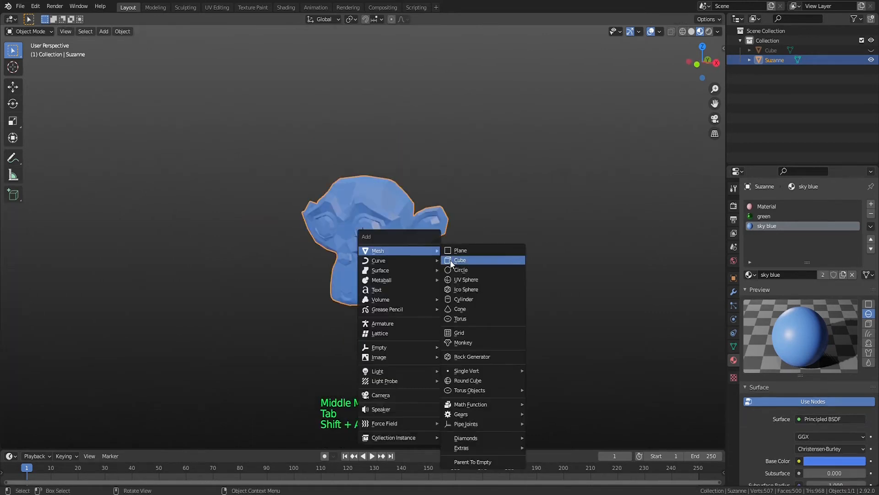
{"action": "left_click", "coordinate": [460, 278]}
{"action": "key", "text": "g"}
{"action": "left_click", "coordinate": [582, 299]}
- Edit the sphere and the monkey together, select linked geometry on both meshes, and clear the selection
{"action": "middle_click_drag", "start_coordinate": [582, 298], "coordinate": [509, 274], "text": "shift"}
{"action": "middle_click_drag", "start_coordinate": [508, 275], "coordinate": [480, 259]}
{"action": "left_click", "coordinate": [334, 224], "text": "shift"}
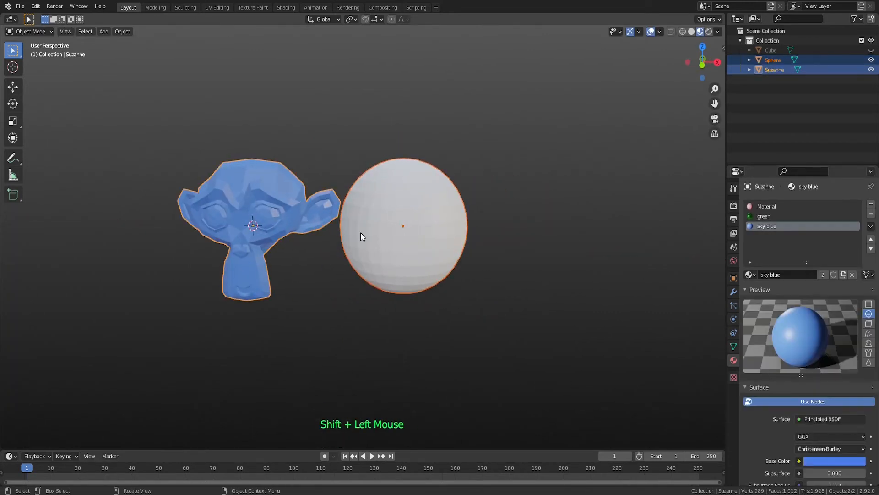
{"action": "key", "text": "Tab"}
{"action": "key", "text": "l"}
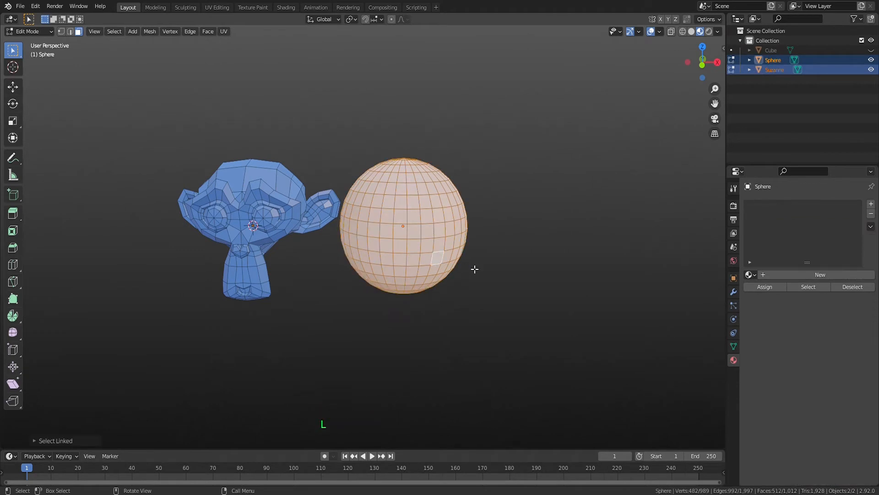
{"action": "key", "text": "l"}
{"action": "key", "text": "l"}
{"action": "left_click", "coordinate": [398, 243]}
- Select the monkey's two eyes as linked geometry and try to move the selection along the Y axis
{"action": "middle_click_drag", "start_coordinate": [292, 238], "coordinate": [247, 251]}
{"action": "key", "text": "l"}
{"action": "key", "text": "l"}
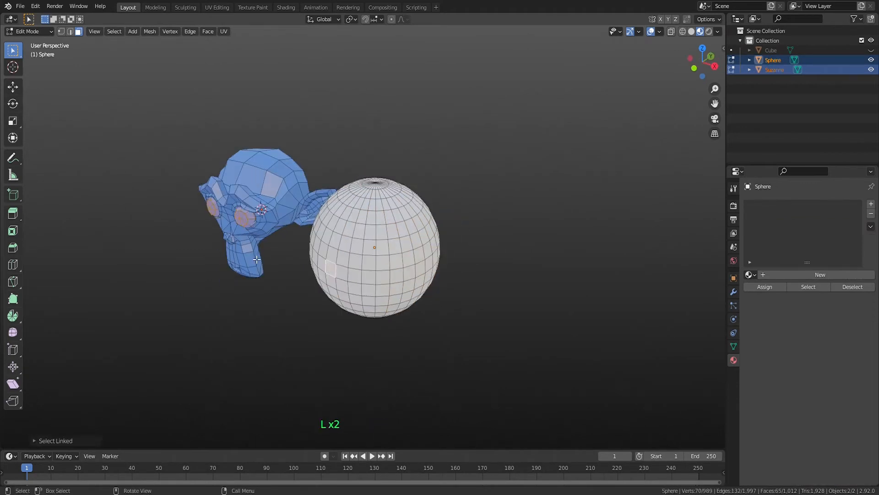
{"action": "key", "text": "g"}
{"action": "key", "text": "y"}
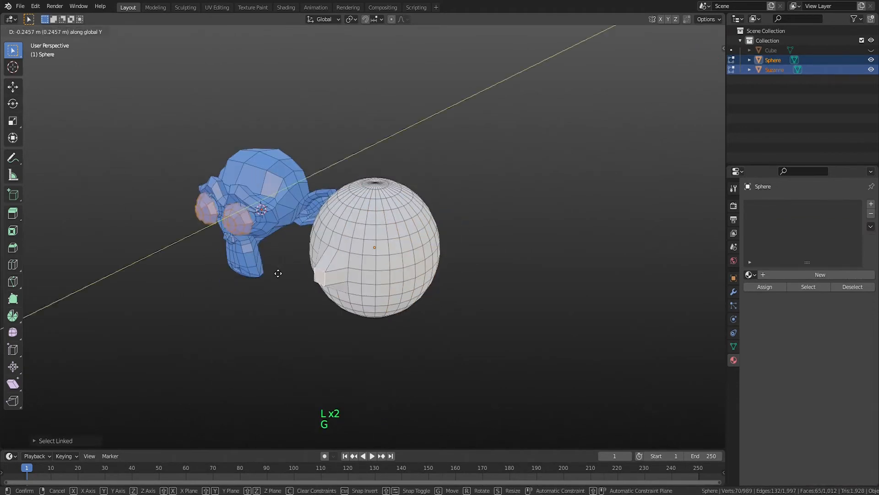
{"action": "right_click", "coordinate": [202, 292]}
- Select all faces of both the sphere and the monkey, and clear the selection
{"action": "left_click", "coordinate": [244, 334]}
{"action": "key", "text": "a"}
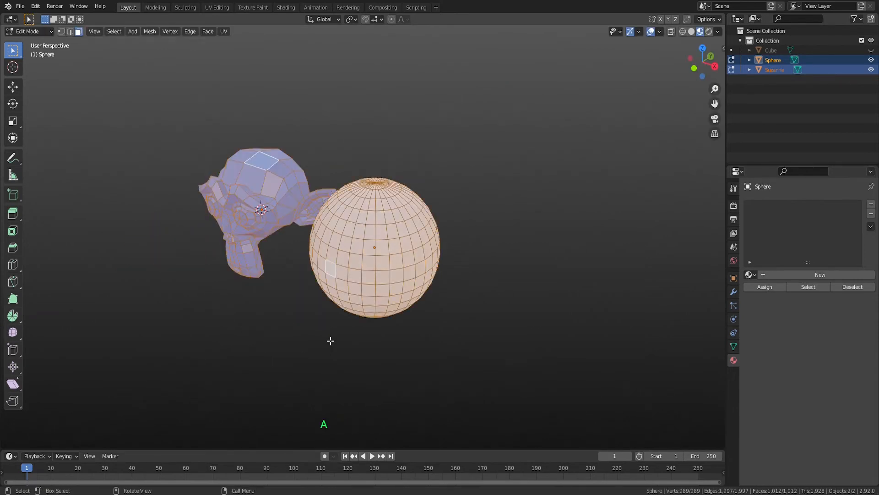
{"action": "left_click", "coordinate": [323, 319]}
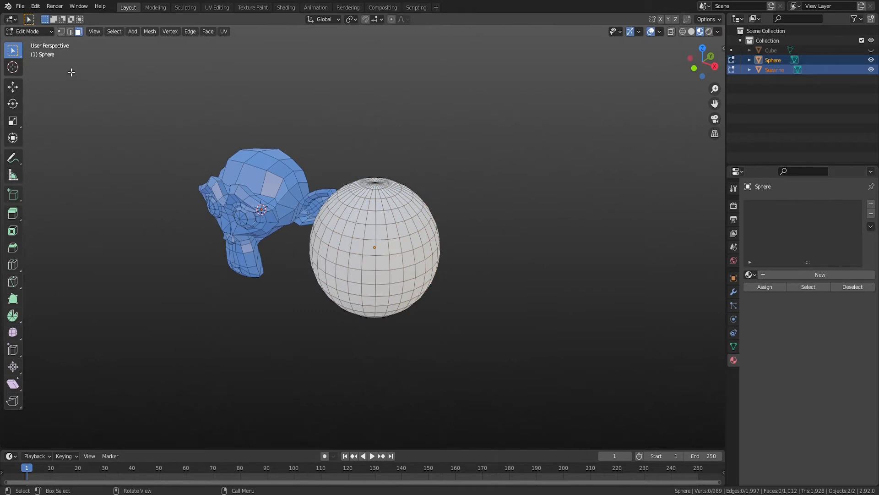
- Box-select faces on the sphere and monkey, extend the selection with boxes over the lower sphere and monkey's face, and clear it
{"action": "left_click", "coordinate": [21, 56]}
{"action": "left_click", "coordinate": [12, 51]}
{"action": "left_click", "coordinate": [13, 51]}
{"action": "left_click_drag", "start_coordinate": [284, 134], "coordinate": [427, 279]}
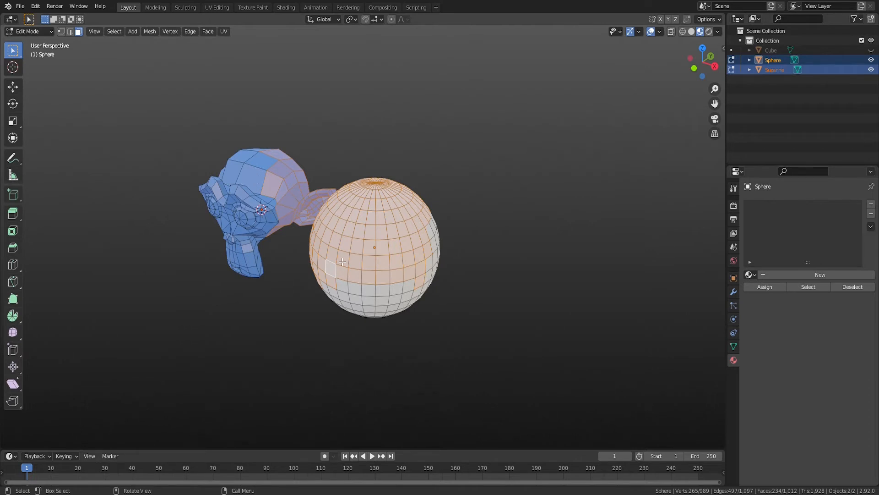
{"action": "left_click_drag", "start_coordinate": [313, 272], "coordinate": [422, 350], "text": "shift"}
{"action": "left_click_drag", "start_coordinate": [206, 176], "coordinate": [301, 313], "text": "shift"}
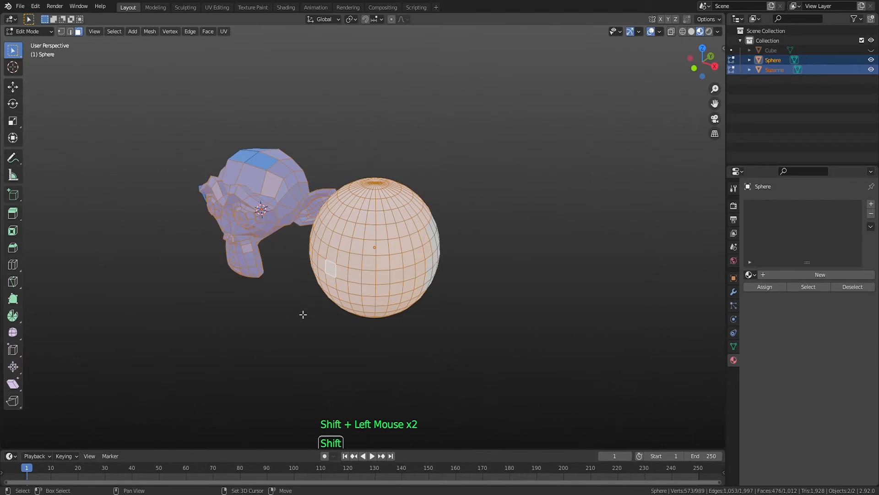
{"action": "right_click", "coordinate": [264, 306]}
{"action": "left_click", "coordinate": [184, 167]}
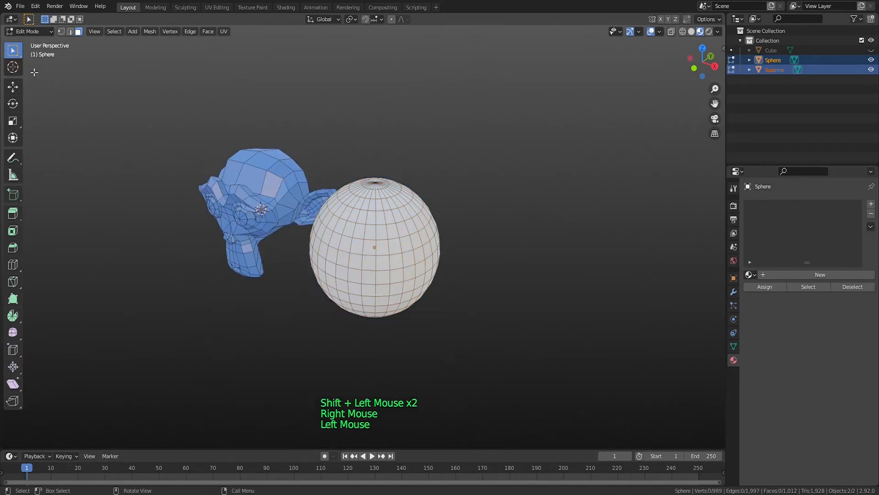
- Switch to the Select Circle tool and select a diagonal patch of faces on the sphere
{"action": "left_click", "coordinate": [13, 50]}
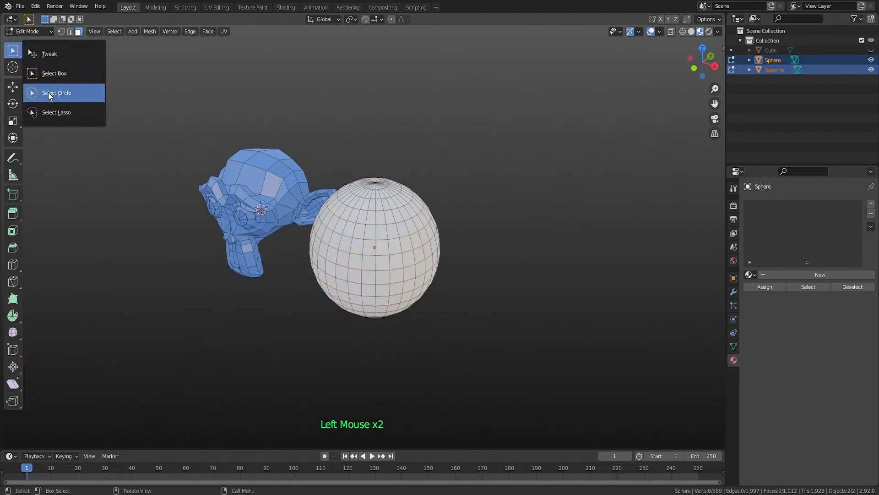
{"action": "left_click", "coordinate": [49, 92]}
{"action": "mouse_move", "coordinate": [334, 231]}
{"action": "left_mouse_down"}
{"action": "mouse_move", "coordinate": [374, 245]}
{"action": "mouse_move", "coordinate": [403, 300]}
{"action": "left_mouse_up"}
- Switch to the Select Lasso tool and lasso the faces across the monkey's face and crown
{"action": "left_click", "coordinate": [13, 54]}
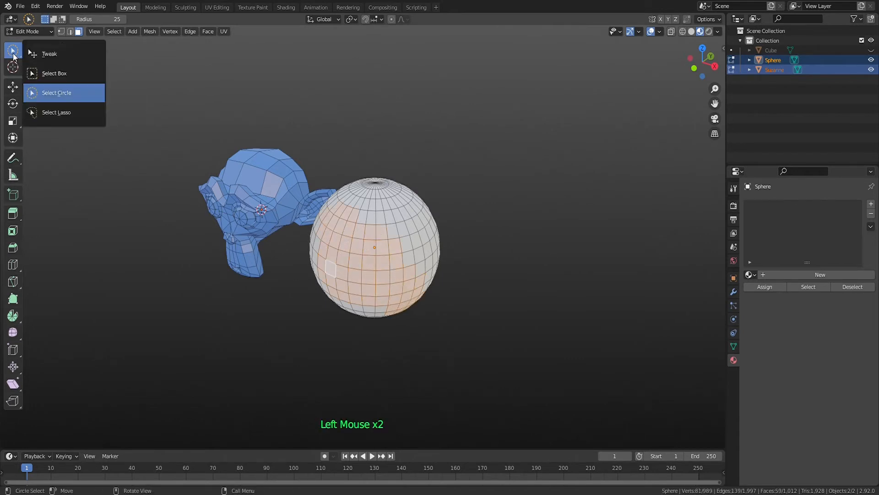
{"action": "left_click", "coordinate": [65, 109]}
{"action": "mouse_move", "coordinate": [207, 120]}
{"action": "left_mouse_down"}
{"action": "mouse_move", "coordinate": [277, 163]}
{"action": "mouse_move", "coordinate": [210, 256]}
{"action": "mouse_move", "coordinate": [178, 133]}
{"action": "mouse_move", "coordinate": [208, 144]}
{"action": "left_mouse_up"}
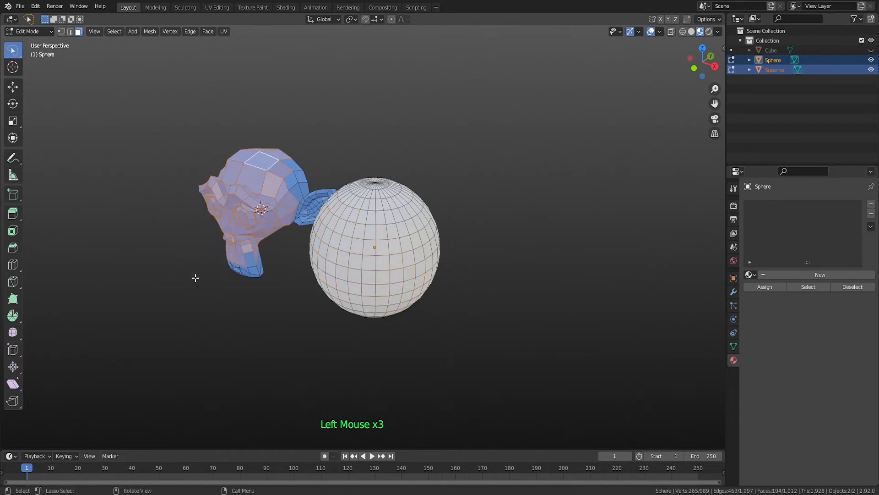
- Lasso the sphere's visible faces from the front with X-ray off, and clear the selection
{"action": "middle_click_drag", "start_coordinate": [265, 292], "coordinate": [306, 261]}
{"action": "left_click_drag", "start_coordinate": [15, 53], "coordinate": [64, 111]}
{"action": "mouse_move", "coordinate": [380, 129]}
{"action": "left_mouse_down"}
{"action": "mouse_move", "coordinate": [341, 203]}
{"action": "mouse_move", "coordinate": [397, 133]}
{"action": "mouse_move", "coordinate": [387, 132]}
{"action": "left_mouse_up"}
{"action": "mouse_move", "coordinate": [497, 160]}
{"action": "middle_mouse_down"}
{"action": "mouse_move", "coordinate": [481, 169]}
{"action": "mouse_move", "coordinate": [328, 169]}
{"action": "mouse_move", "coordinate": [504, 169]}
{"action": "middle_mouse_up"}
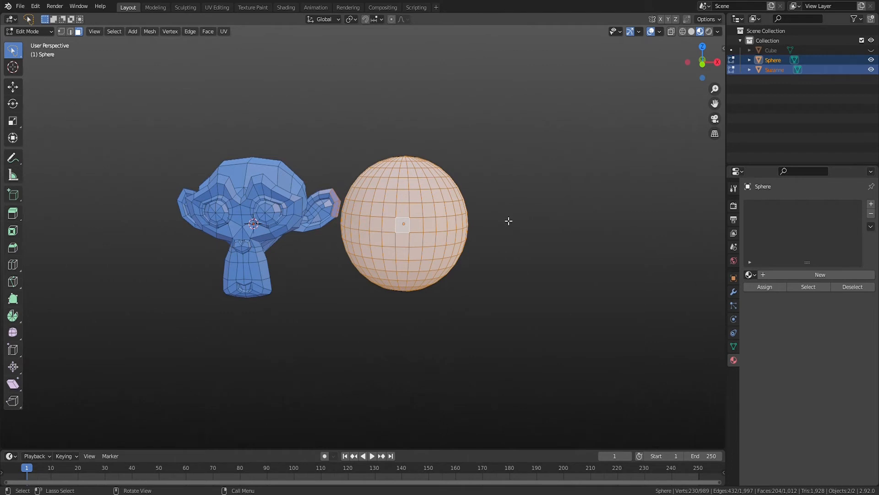
{"action": "left_click", "coordinate": [520, 168]}
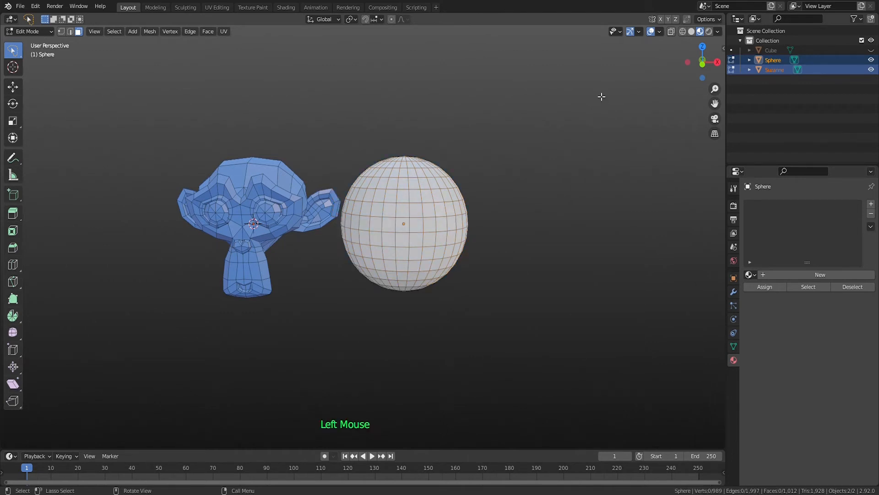
- Turn on X-ray, lasso all faces of the sphere including the hidden back ones, and clear the selection
{"action": "left_click", "coordinate": [671, 31]}
{"action": "mouse_move", "coordinate": [378, 147]}
{"action": "left_mouse_down"}
{"action": "mouse_move", "coordinate": [472, 242]}
{"action": "mouse_move", "coordinate": [362, 304]}
{"action": "mouse_move", "coordinate": [341, 152]}
{"action": "mouse_move", "coordinate": [353, 149]}
{"action": "left_mouse_up"}
{"action": "mouse_move", "coordinate": [328, 242]}
{"action": "middle_mouse_down"}
{"action": "mouse_move", "coordinate": [300, 254]}
{"action": "mouse_move", "coordinate": [524, 262]}
{"action": "middle_mouse_up"}
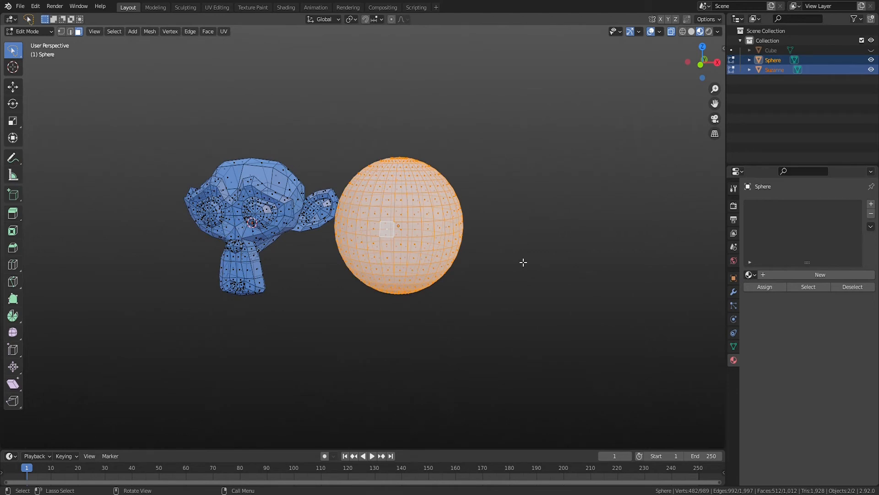
{"action": "left_click", "coordinate": [452, 91]}
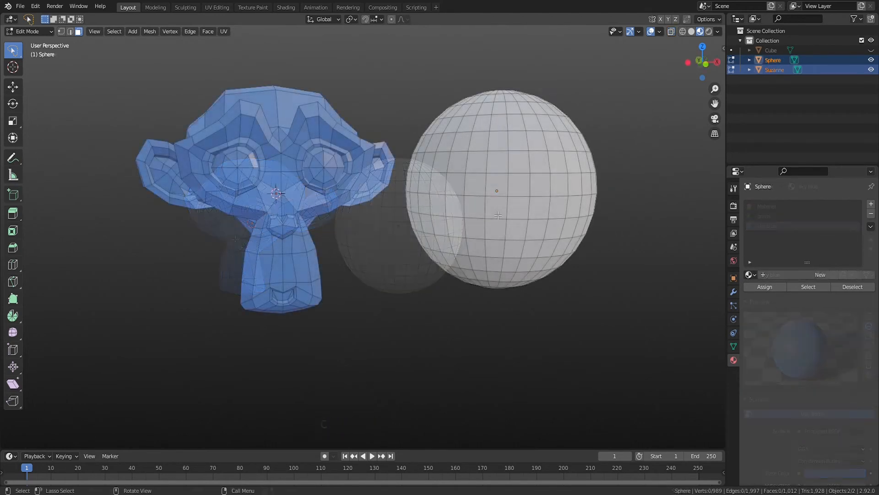
- Select one face at the sphere's front, grow the selection three times, shrink it again, and clear it
{"action": "left_click", "coordinate": [498, 215]}
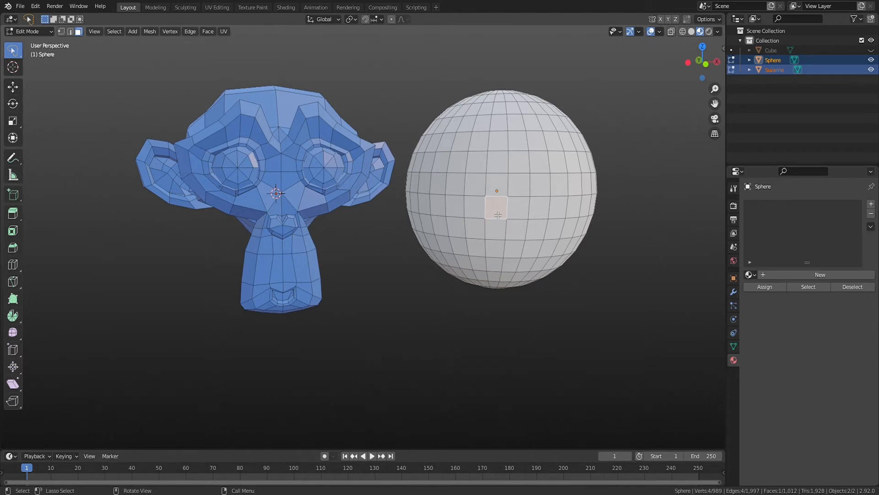
{"action": "key", "text": "ctrl+KP_Add"}
{"action": "key", "text": "ctrl+KP_Add"}
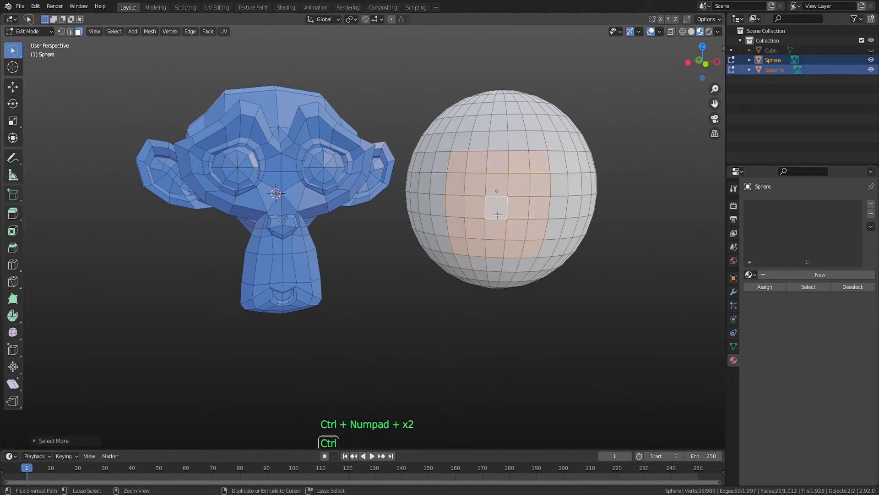
{"action": "key", "text": "ctrl+KP_Add"}
{"action": "key", "text": "ctrl+KP_Subtract"}
{"action": "key", "text": "ctrl+KP_Subtract"}
{"action": "key", "text": "ctrl+KP_Subtract"}
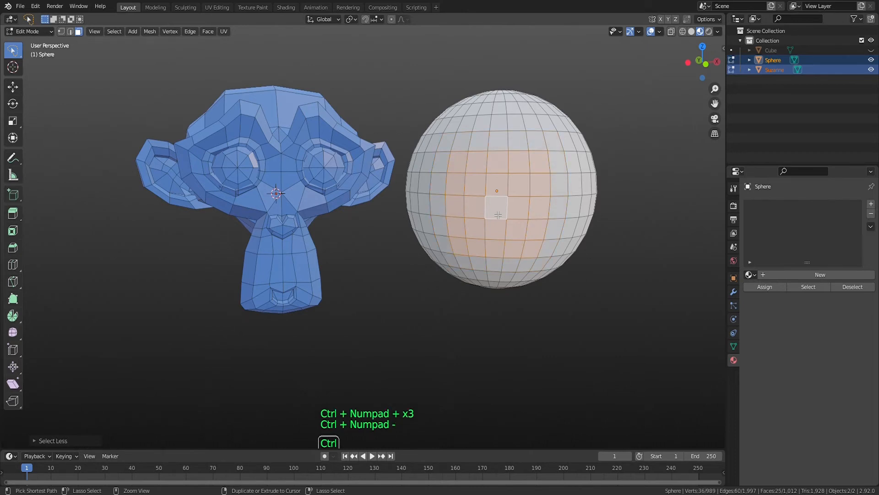
{"action": "left_click", "coordinate": [467, 349]}
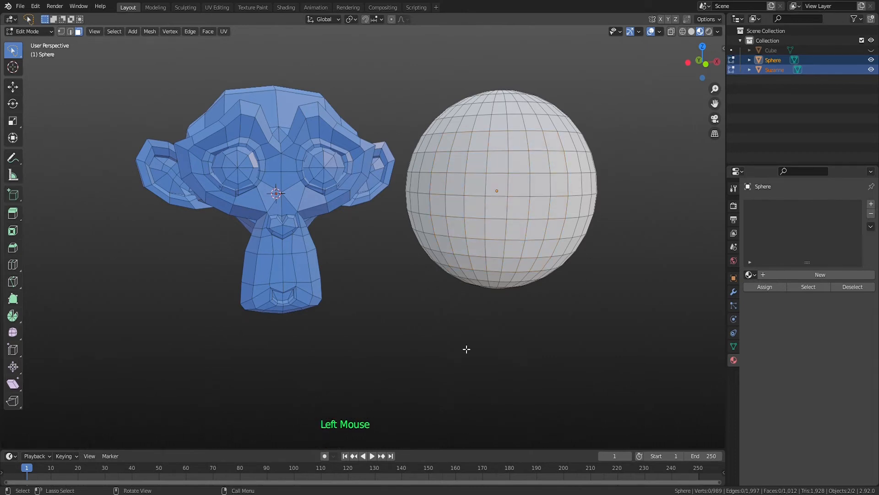
- Edit only the sphere, select random faces at about 37 percent, and clear the selection
{"action": "key", "text": "Tab"}
{"action": "left_click", "coordinate": [519, 197]}
{"action": "key", "text": "Tab"}
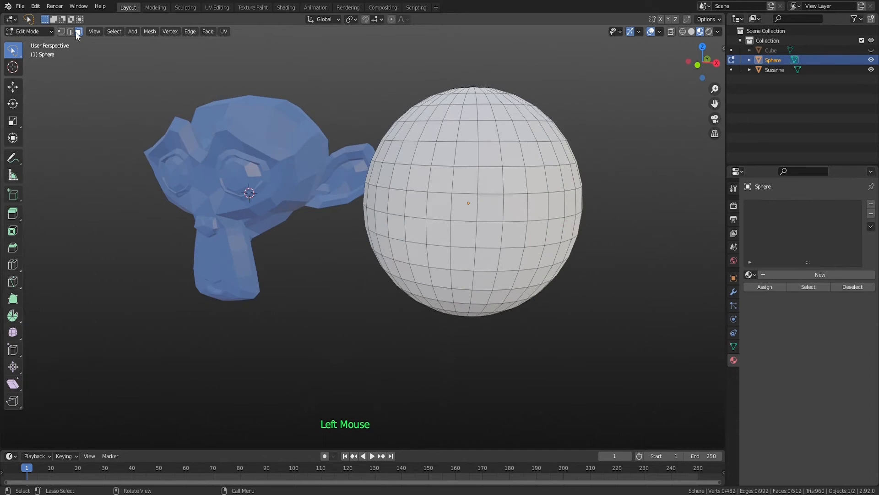
{"action": "left_click", "coordinate": [115, 31]}
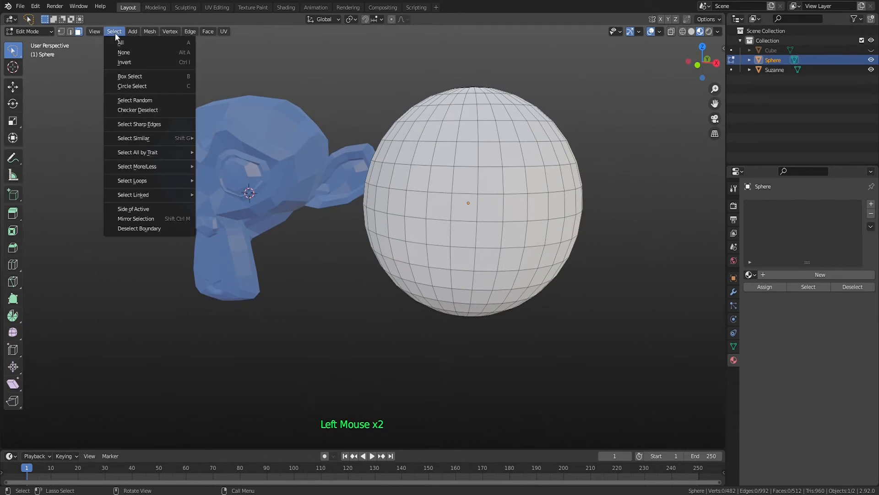
{"action": "left_click", "coordinate": [123, 98]}
{"action": "mouse_move", "coordinate": [555, 245]}
{"action": "middle_mouse_down"}
{"action": "mouse_move", "coordinate": [417, 234]}
{"action": "mouse_move", "coordinate": [495, 243]}
{"action": "mouse_move", "coordinate": [559, 236]}
{"action": "middle_mouse_up"}
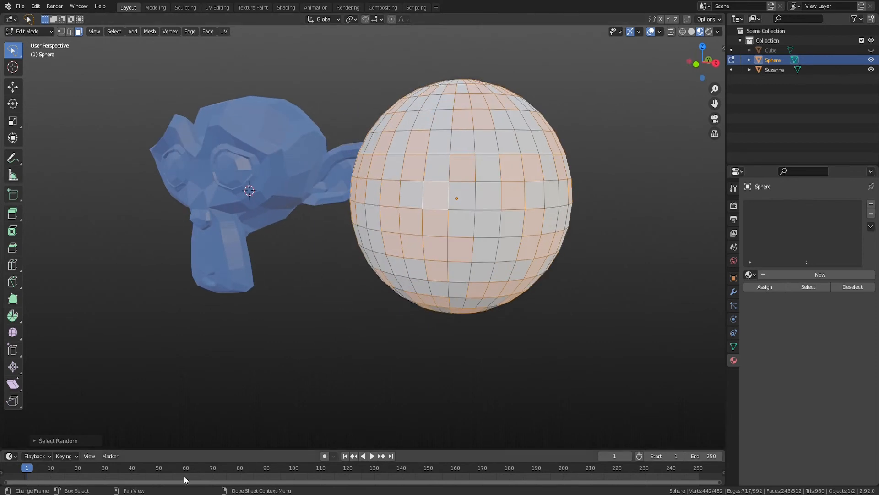
{"action": "left_click", "coordinate": [34, 440]}
{"action": "mouse_move", "coordinate": [118, 415]}
{"action": "left_mouse_down"}
{"action": "mouse_move", "coordinate": [87, 416]}
{"action": "mouse_move", "coordinate": [146, 416]}
{"action": "mouse_move", "coordinate": [109, 415]}
{"action": "left_mouse_up"}
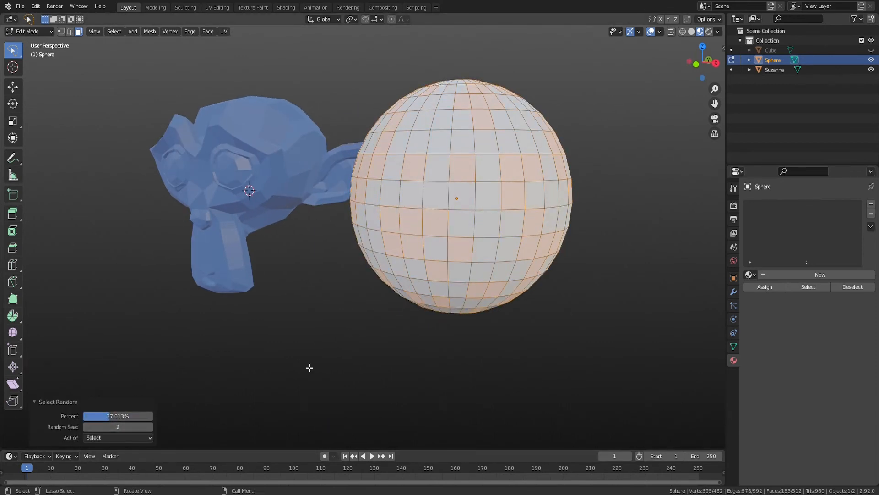
{"action": "left_click", "coordinate": [320, 357]}
- Circle-select a block of faces on the sphere's front, invert the selection three times, and clear it
{"action": "key", "text": "c"}
{"action": "left_click_drag", "start_coordinate": [456, 181], "coordinate": [463, 236]}
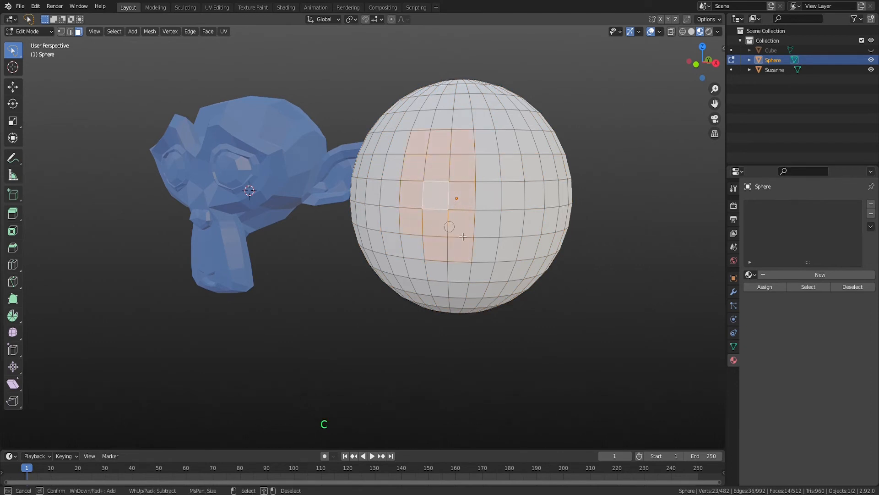
{"action": "key", "text": "Escape"}
{"action": "key", "text": "ctrl+i"}
{"action": "key", "text": "ctrl+i"}
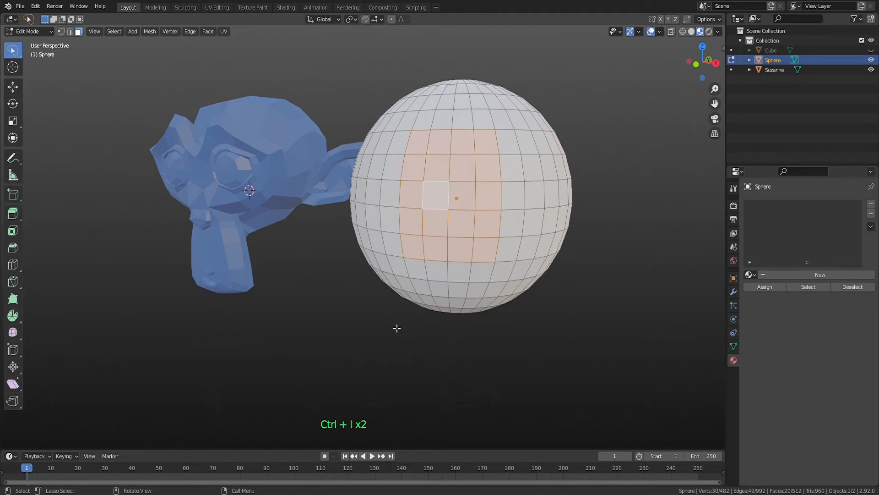
{"action": "key", "text": "ctrl+i"}
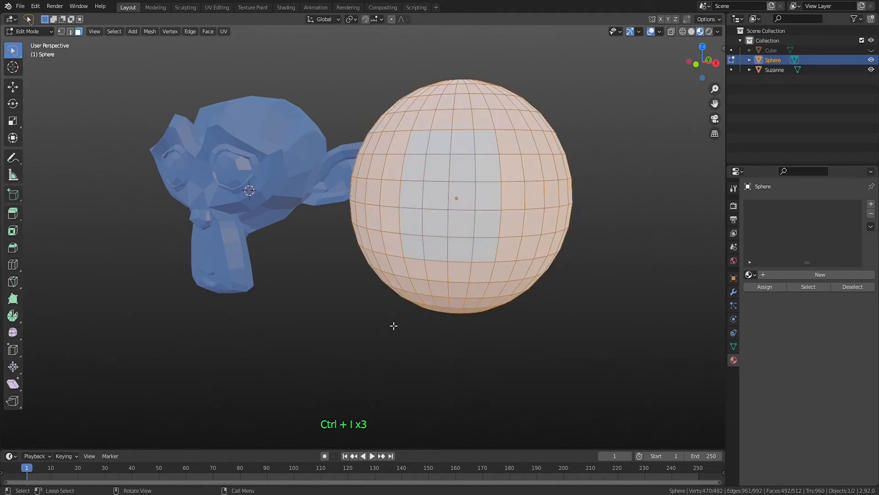
{"action": "key", "text": "alt+a"}
- Select the horizontal face loop around the sphere's middle and apply Checker Deselect with Deselected set to 2
{"action": "left_click", "coordinate": [457, 201], "text": "alt"}
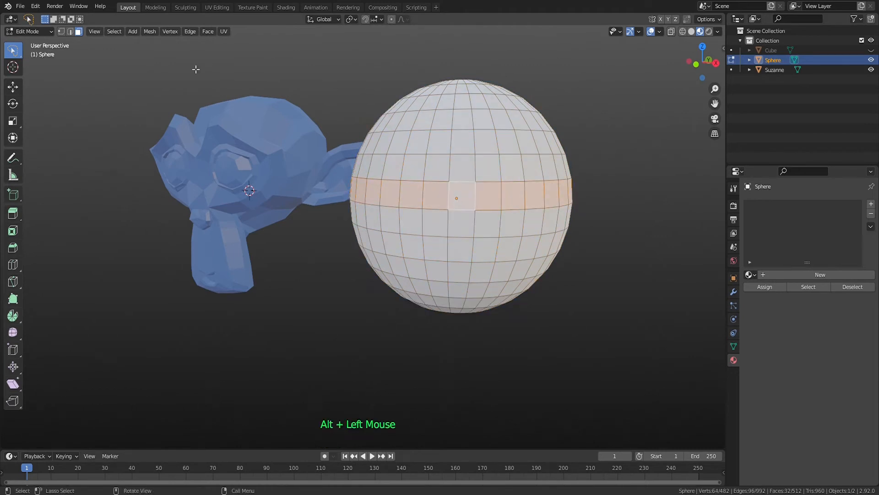
{"action": "left_click", "coordinate": [114, 31]}
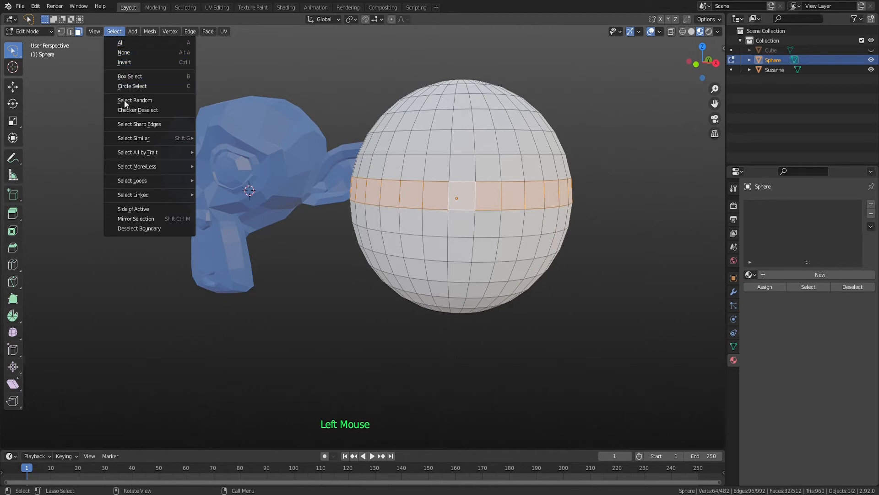
{"action": "left_click", "coordinate": [129, 112]}
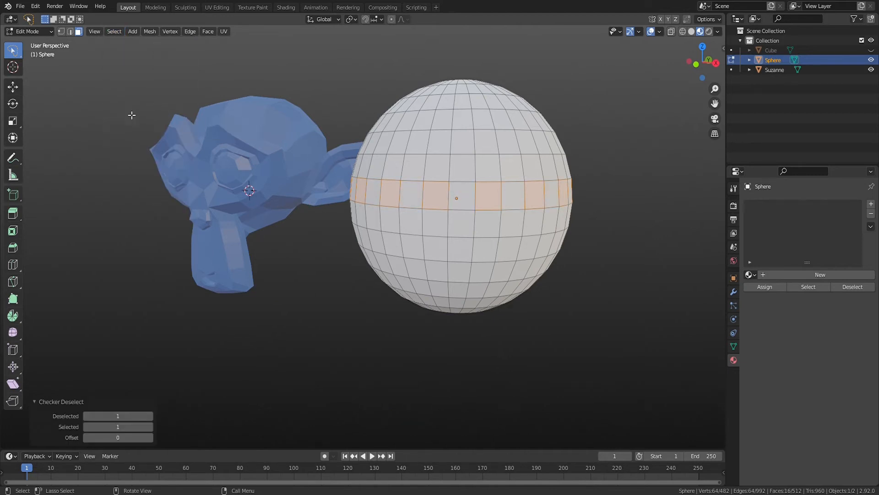
{"action": "middle_click_drag", "start_coordinate": [381, 173], "coordinate": [360, 294]}
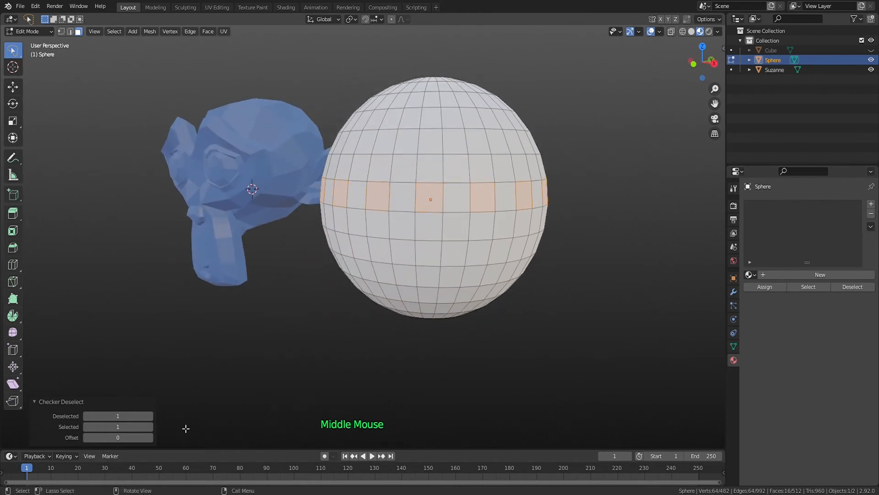
{"action": "left_click", "coordinate": [150, 416]}
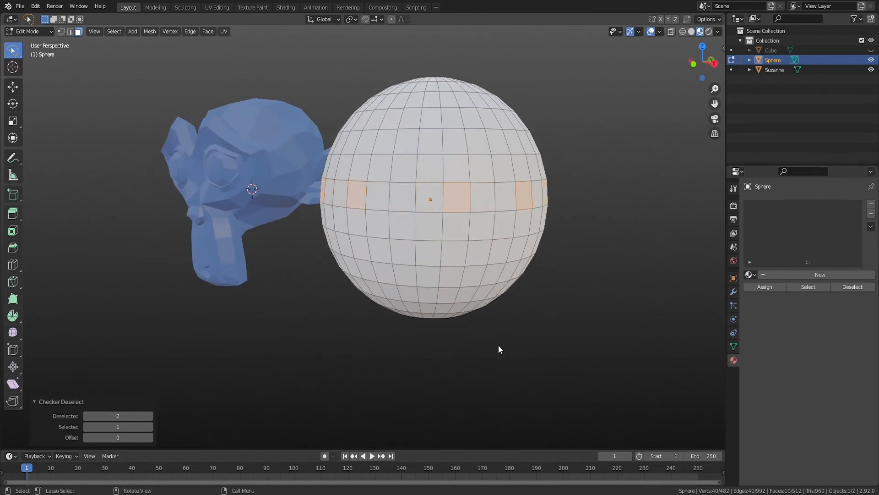
- Set the Checker Deselect's Selected value to 2 and its Offset to 5
{"action": "middle_click_drag", "start_coordinate": [383, 229], "coordinate": [331, 223]}
{"action": "middle_click_drag", "start_coordinate": [256, 261], "coordinate": [206, 270]}
{"action": "left_click", "coordinate": [150, 427]}
{"action": "middle_click_drag", "start_coordinate": [177, 316], "coordinate": [226, 308]}
{"action": "left_click", "coordinate": [150, 437]}
{"action": "left_click", "coordinate": [150, 438]}
{"action": "left_click", "coordinate": [150, 437]}
{"action": "left_click", "coordinate": [151, 438]}
{"action": "left_click", "coordinate": [150, 437]}
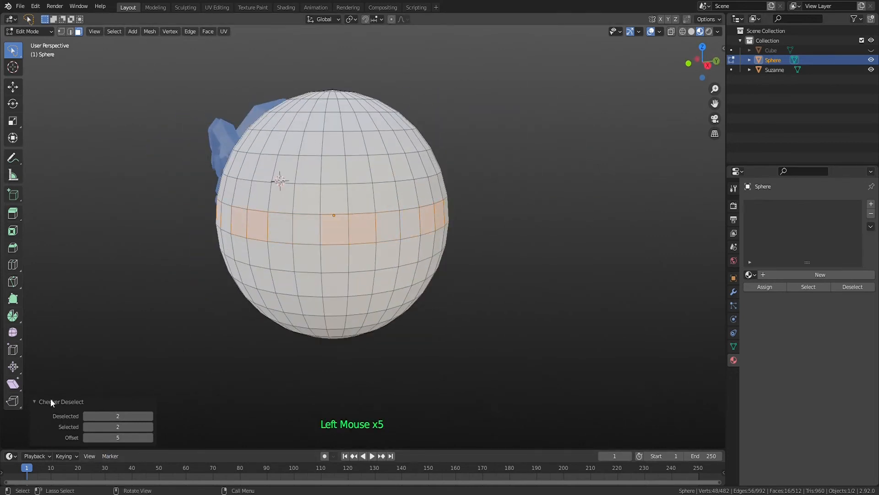
- Select the linked faces of both eyes on the monkey head and assign the green material to them
{"action": "middle_click_drag", "start_coordinate": [105, 371], "coordinate": [164, 345]}
{"action": "key", "text": "Tab"}
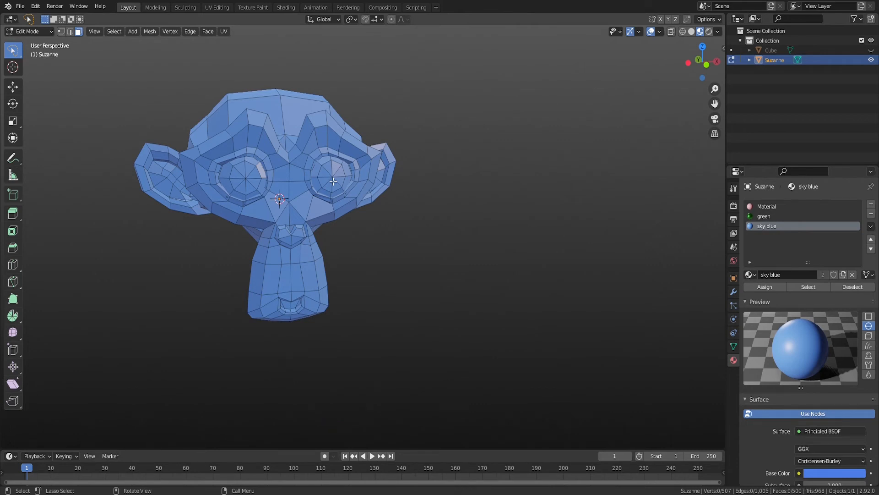
{"action": "key", "text": "l"}
{"action": "key", "text": "l"}
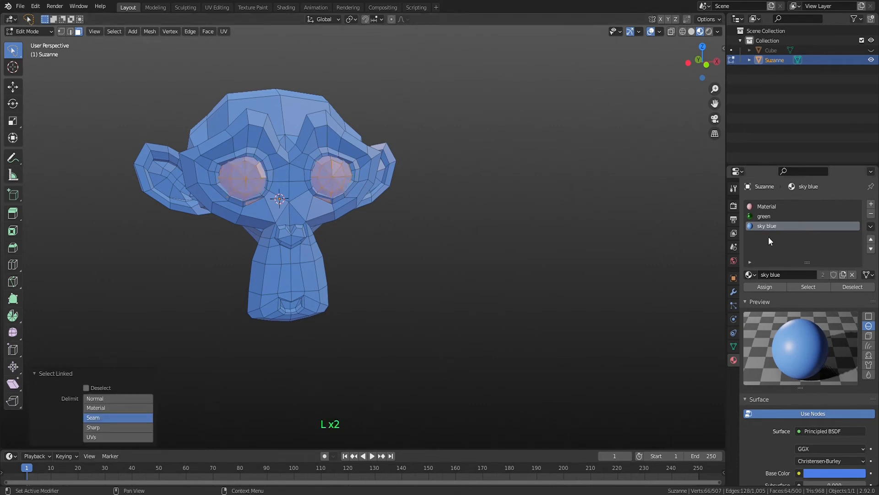
{"action": "left_click", "coordinate": [758, 217]}
{"action": "left_click", "coordinate": [756, 284]}
{"action": "key", "text": "Tab"}
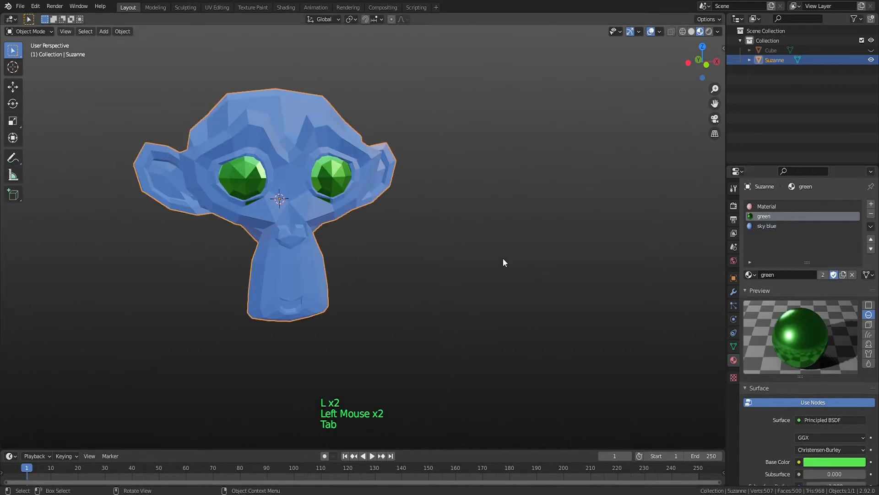
- Add a Subdivision Surface modifier to the monkey head and shade it smooth
{"action": "key", "text": "Tab"}
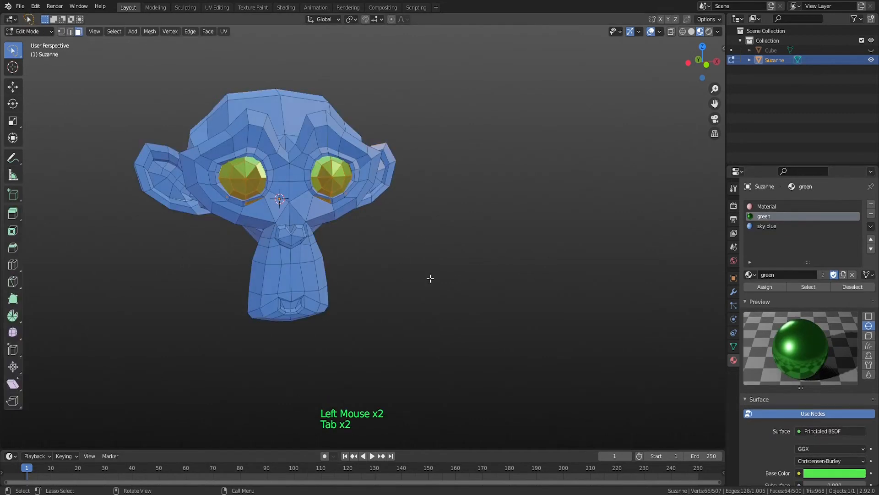
{"action": "middle_click_drag", "start_coordinate": [430, 278], "coordinate": [452, 298]}
{"action": "key", "text": "g"}
{"action": "middle_click_drag", "start_coordinate": [416, 306], "coordinate": [457, 290]}
{"action": "left_click", "coordinate": [732, 292]}
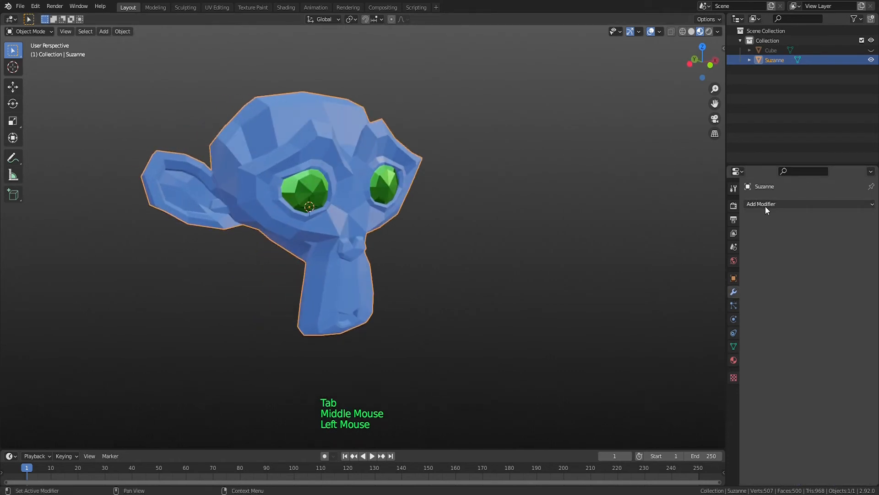
{"action": "left_click", "coordinate": [765, 205]}
{"action": "left_click", "coordinate": [693, 383]}
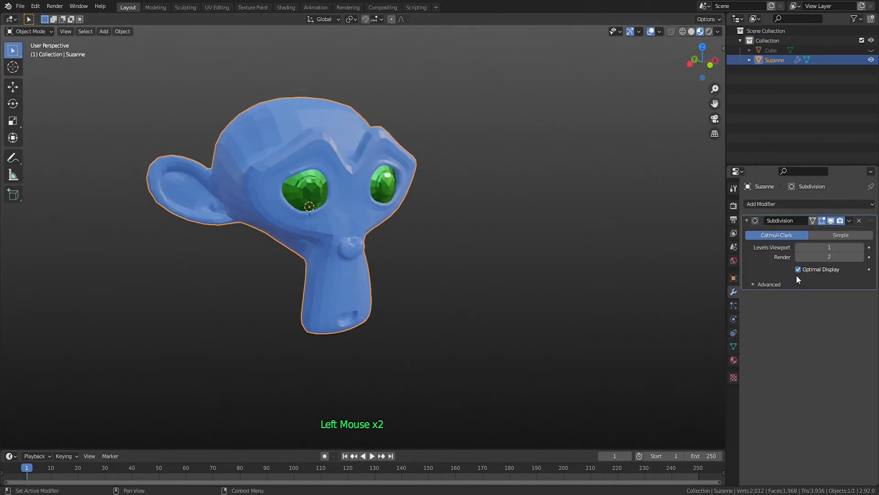
{"action": "right_click", "coordinate": [344, 183]}
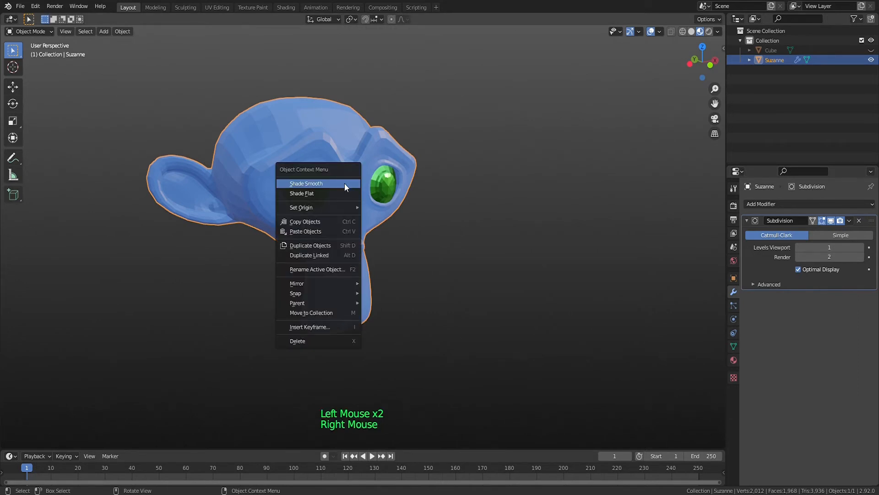
{"action": "left_click", "coordinate": [344, 183]}
{"action": "middle_click_drag", "start_coordinate": [465, 199], "coordinate": [447, 209]}
{"action": "key", "text": "KP_Decimal"}
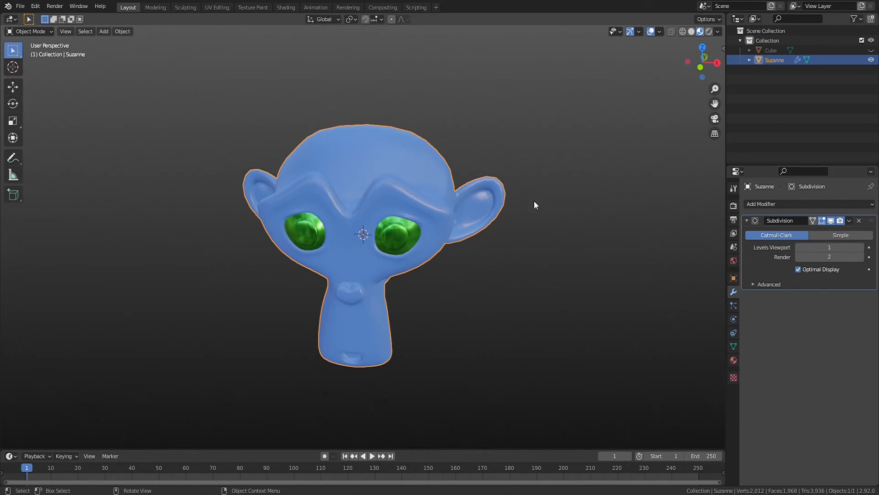
- Edit the monkey head with nothing selected, select all faces using the sky blue material slot, and deselect them by that slot
{"action": "key", "text": "Tab"}
{"action": "left_click", "coordinate": [530, 222]}
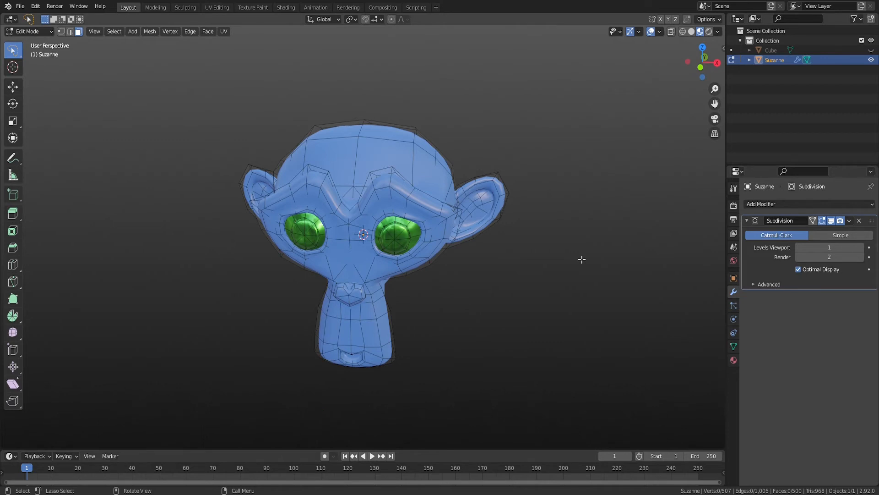
{"action": "left_click", "coordinate": [733, 360]}
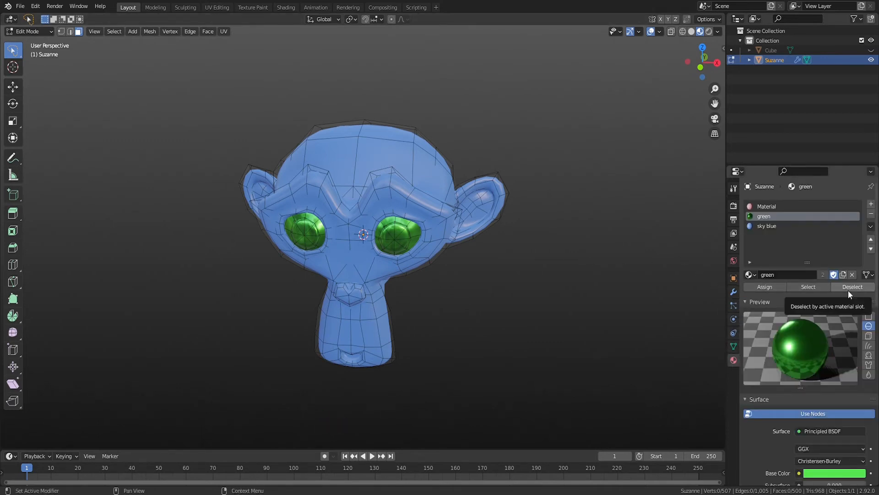
{"action": "left_click", "coordinate": [774, 232]}
{"action": "left_click", "coordinate": [767, 230]}
{"action": "left_click", "coordinate": [766, 229]}
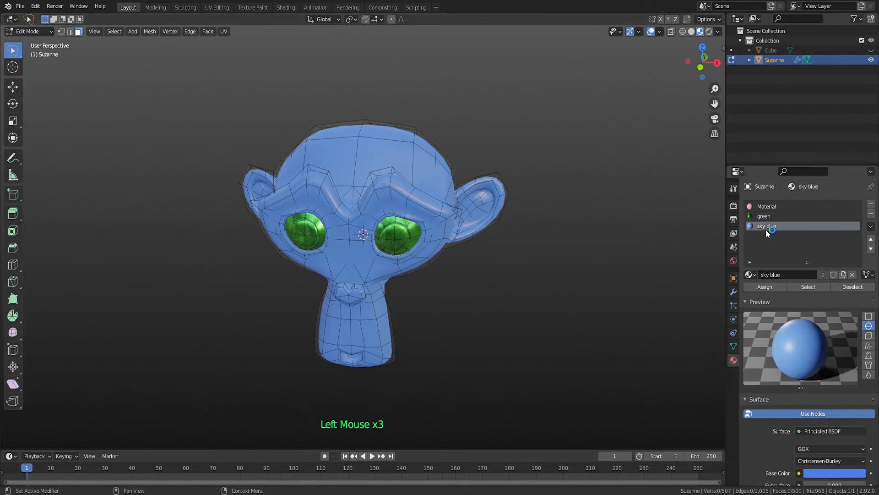
{"action": "left_click", "coordinate": [797, 289]}
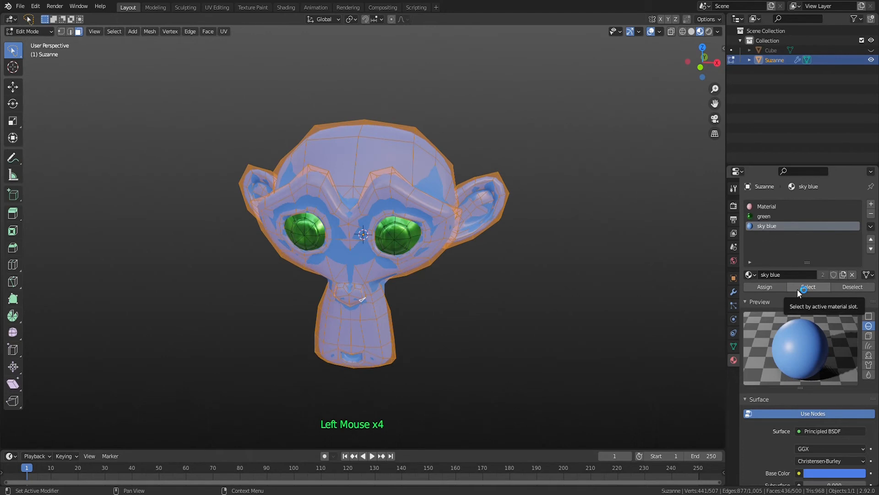
{"action": "left_click", "coordinate": [852, 288]}
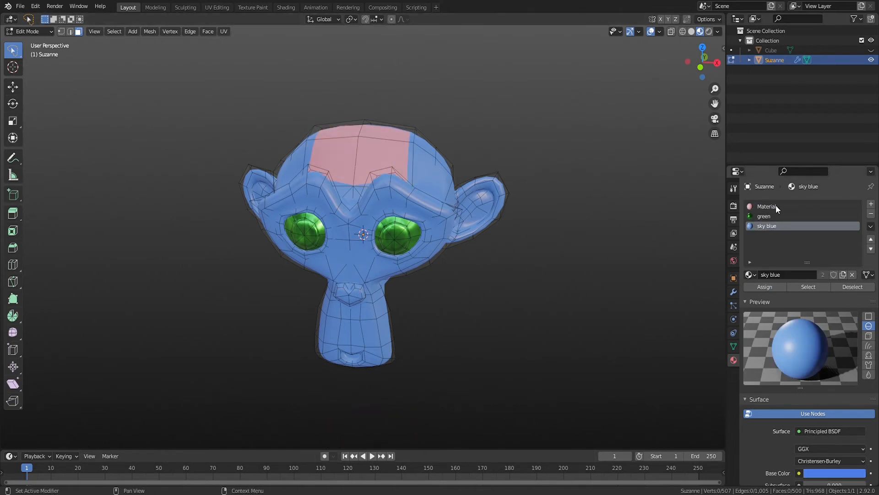
- Select the pink forehead faces by their material slot, assign them the green material, and return to Object Mode
{"action": "left_click", "coordinate": [775, 206]}
{"action": "left_click", "coordinate": [809, 286]}
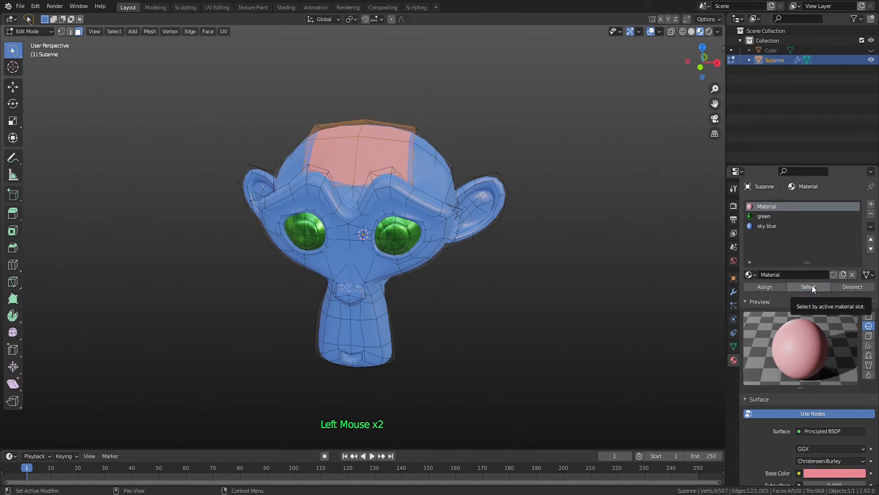
{"action": "left_click", "coordinate": [764, 217]}
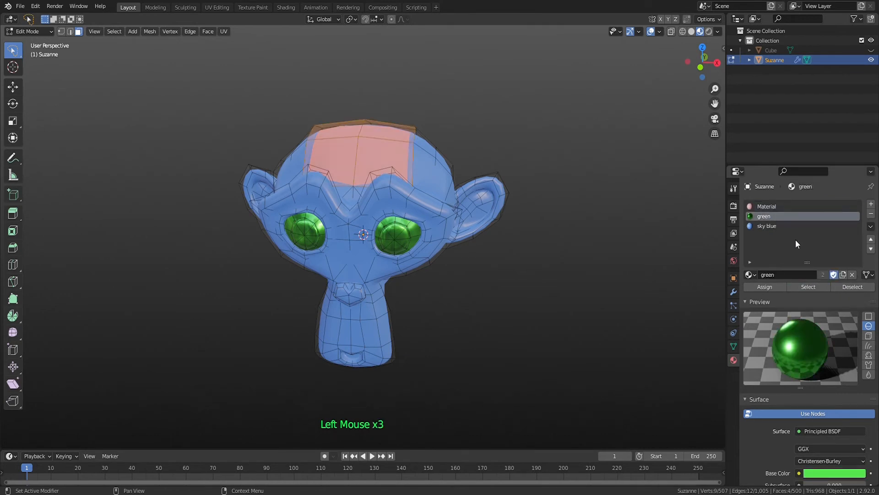
{"action": "left_click", "coordinate": [770, 287]}
{"action": "double_click", "coordinate": [604, 314]}
{"action": "middle_click_drag", "start_coordinate": [604, 314], "coordinate": [659, 308]}
{"action": "key", "text": "Tab"}
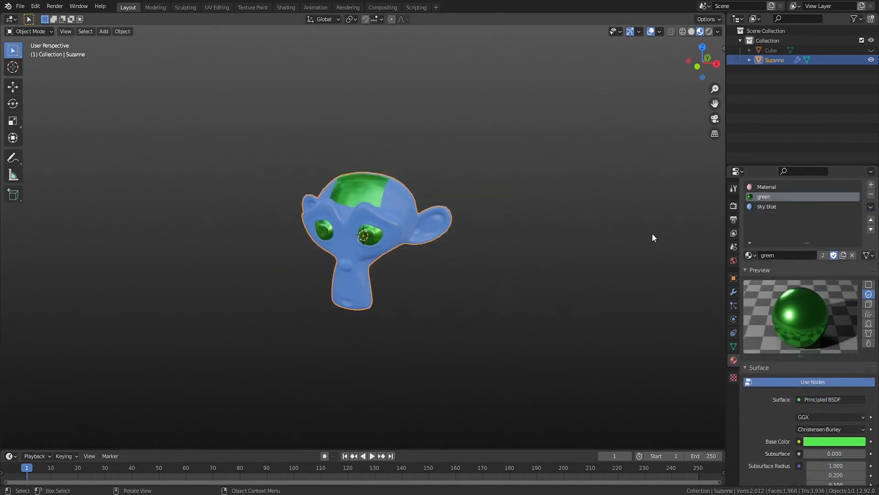
- Toggle the cube's visibility and reveal all hidden objects
{"action": "left_click", "coordinate": [872, 51]}
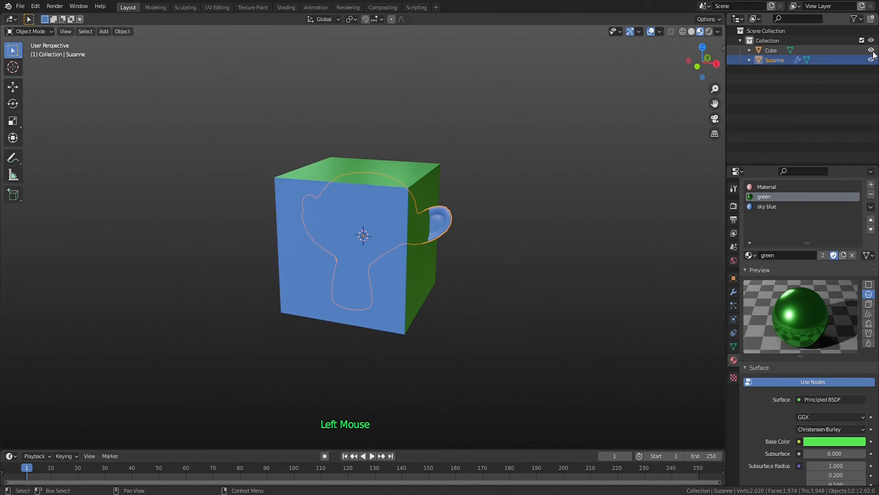
{"action": "left_click", "coordinate": [872, 50]}
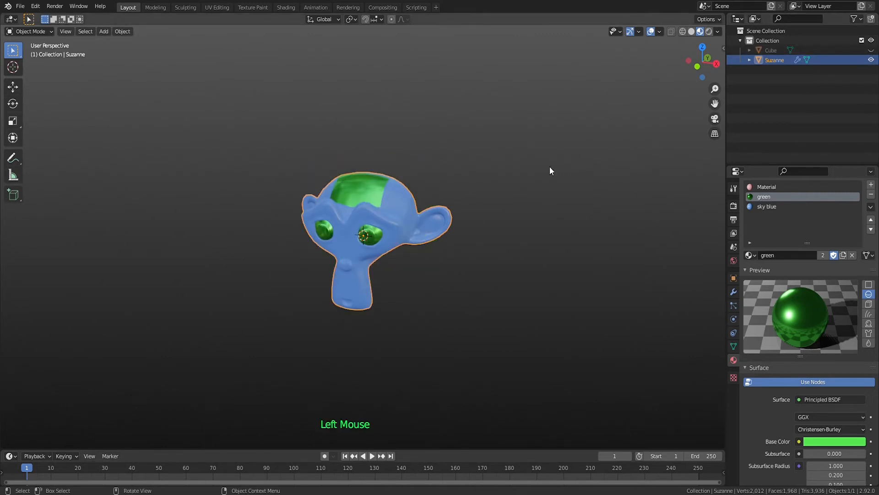
{"action": "key", "text": "alt+h"}
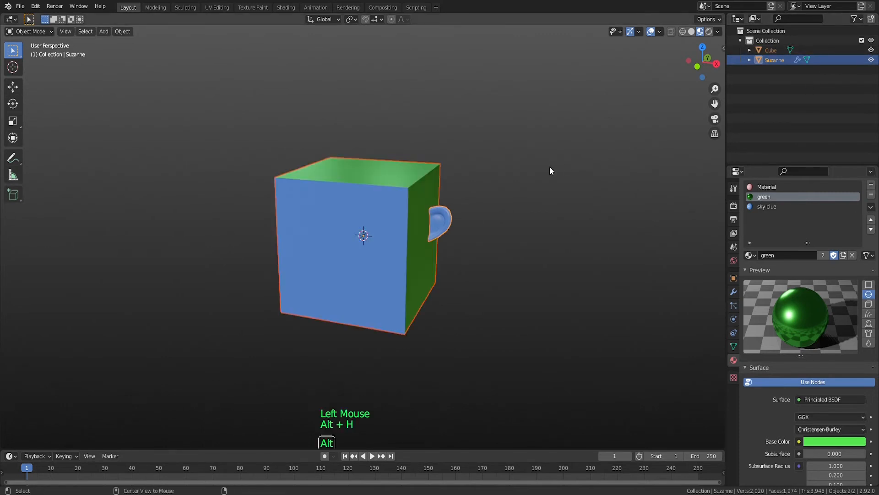
- Select only the cube and remove its unused material slots
{"action": "left_click", "coordinate": [422, 233]}
{"action": "left_click", "coordinate": [418, 237]}
{"action": "left_click", "coordinate": [416, 240]}
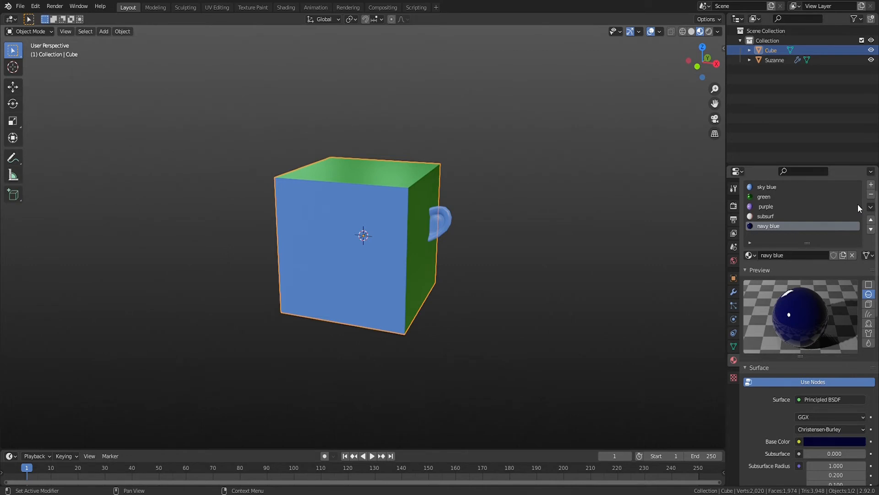
{"action": "left_click", "coordinate": [870, 207]}
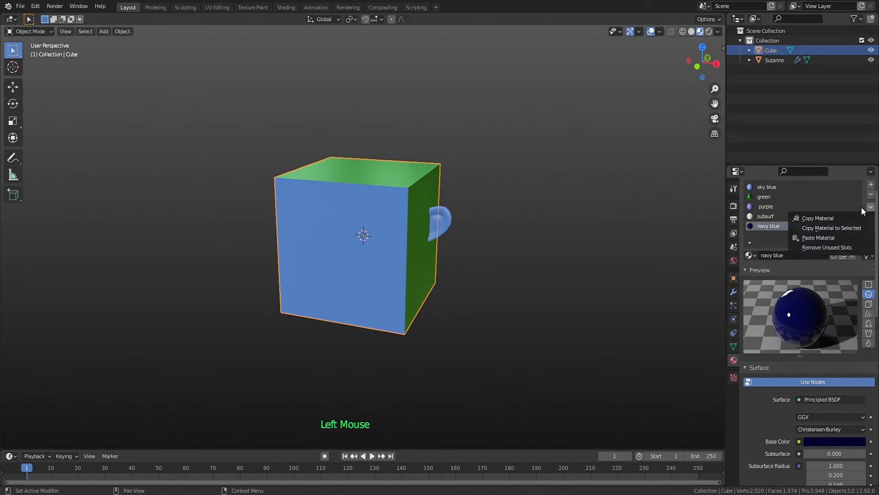
{"action": "left_click", "coordinate": [841, 248]}
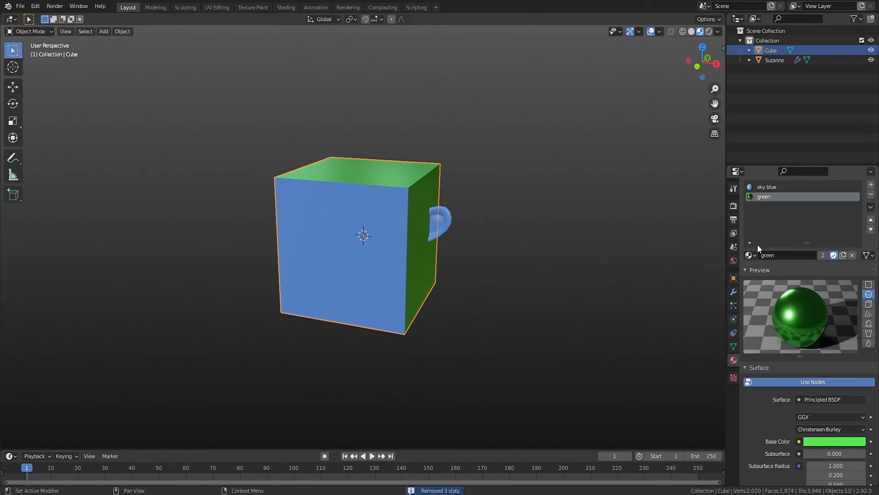
{"action": "left_click", "coordinate": [434, 273]}
{"action": "middle_click_drag", "start_coordinate": [434, 273], "coordinate": [482, 262]}
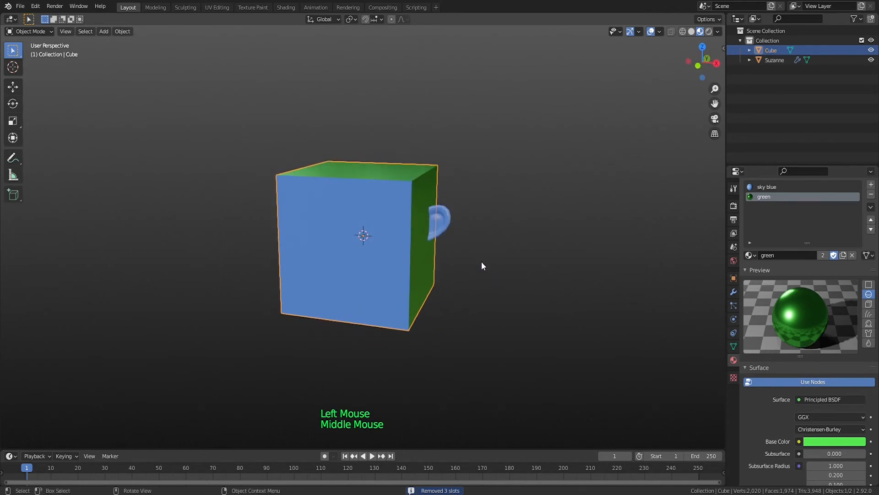
- Move the cube about 2.8 m along negative X so it sits beside the monkey head
{"action": "left_click", "coordinate": [410, 275]}
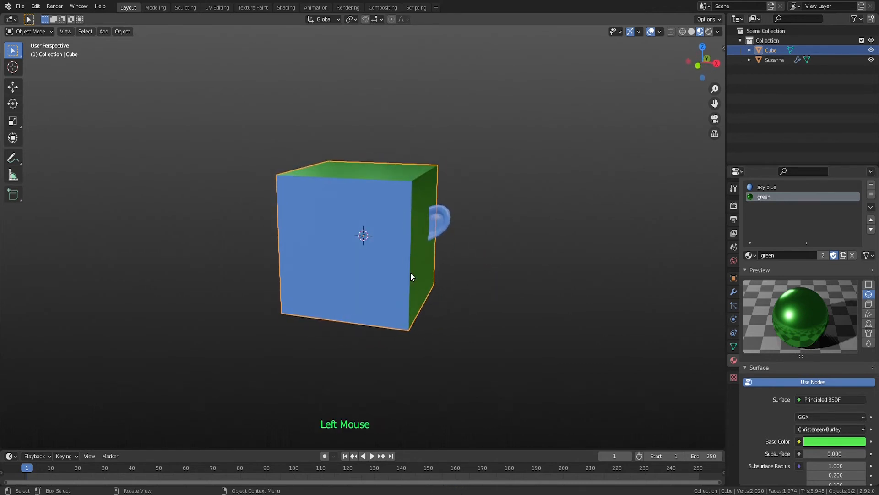
{"action": "key", "text": "g"}
{"action": "left_click", "coordinate": [272, 243]}
{"action": "middle_click_drag", "start_coordinate": [272, 243], "coordinate": [415, 247], "text": "shift"}
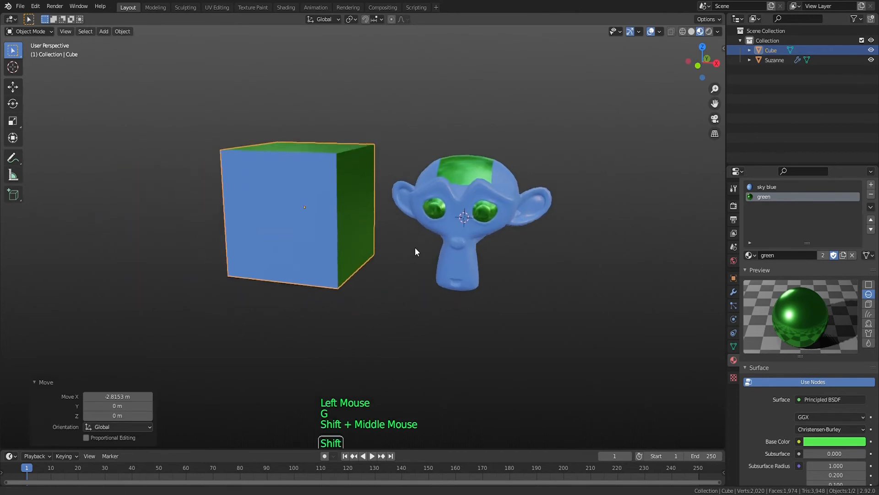
{"action": "scroll", "coordinate": [410, 249], "scroll_direction": "up", "scroll_amount": 2}
{"action": "middle_click_drag", "start_coordinate": [478, 220], "coordinate": [457, 226], "text": "shift"}
{"action": "middle_click_drag", "start_coordinate": [364, 243], "coordinate": [360, 252]}
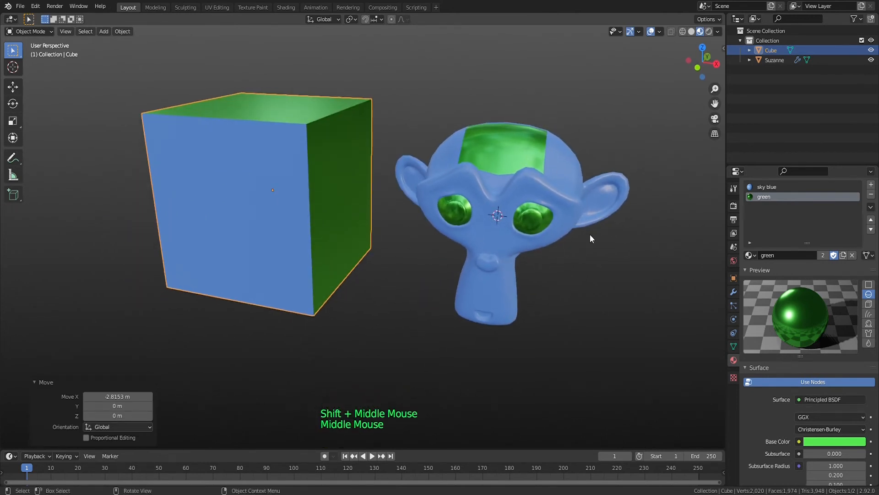
- Copy the cube's green material and paste it onto the sky blue material
{"action": "left_click", "coordinate": [870, 209]}
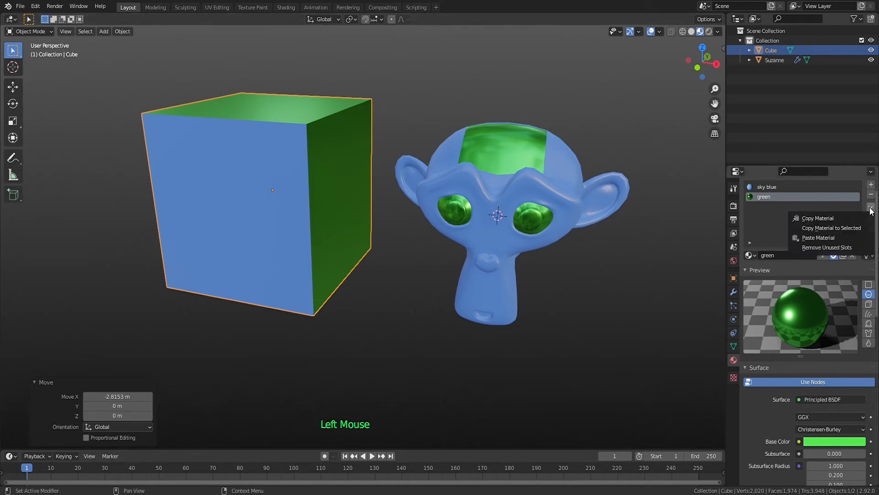
{"action": "left_click", "coordinate": [839, 218]}
{"action": "left_click", "coordinate": [762, 185]}
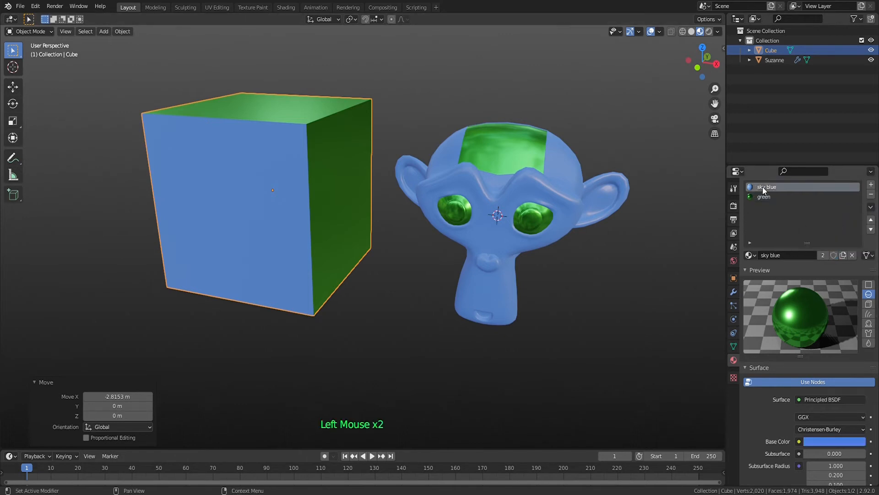
{"action": "left_click", "coordinate": [871, 207]}
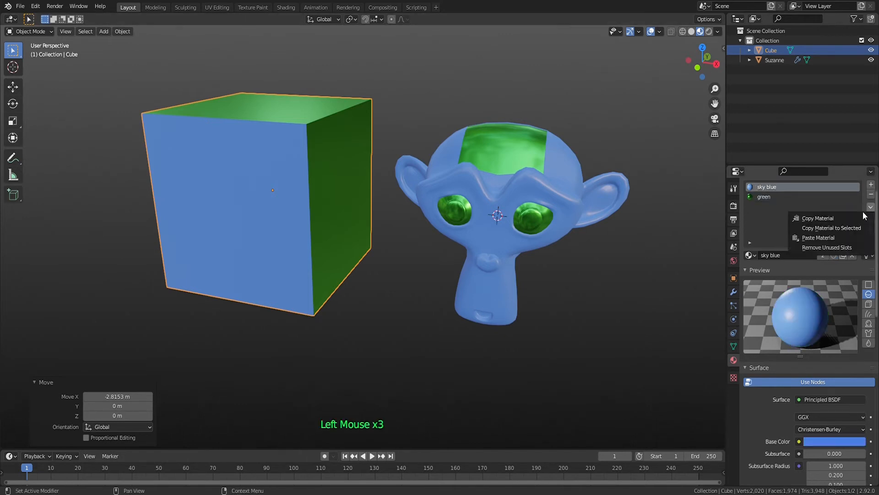
{"action": "left_click", "coordinate": [827, 237]}
- Change the sky blue material's base color to light blue
{"action": "scroll", "coordinate": [826, 274], "scroll_direction": "down", "scroll_amount": 4}
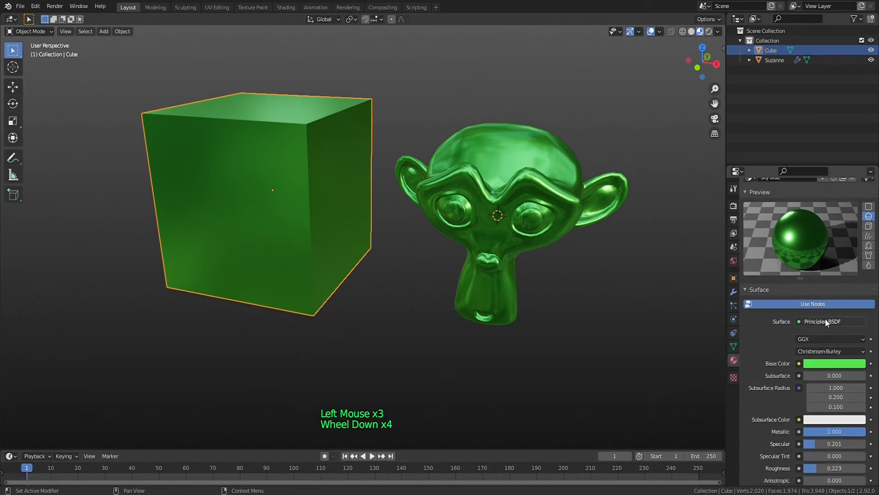
{"action": "scroll", "coordinate": [827, 329], "scroll_direction": "down", "scroll_amount": 1}
{"action": "left_click", "coordinate": [827, 344]}
{"action": "left_click_drag", "start_coordinate": [830, 221], "coordinate": [827, 217]}
{"action": "mouse_move", "coordinate": [536, 274]}
{"action": "middle_mouse_down"}
{"action": "mouse_move", "coordinate": [567, 265]}
{"action": "mouse_move", "coordinate": [521, 270]}
{"action": "middle_mouse_up"}
{"action": "scroll", "coordinate": [782, 237], "scroll_direction": "up", "scroll_amount": 8}
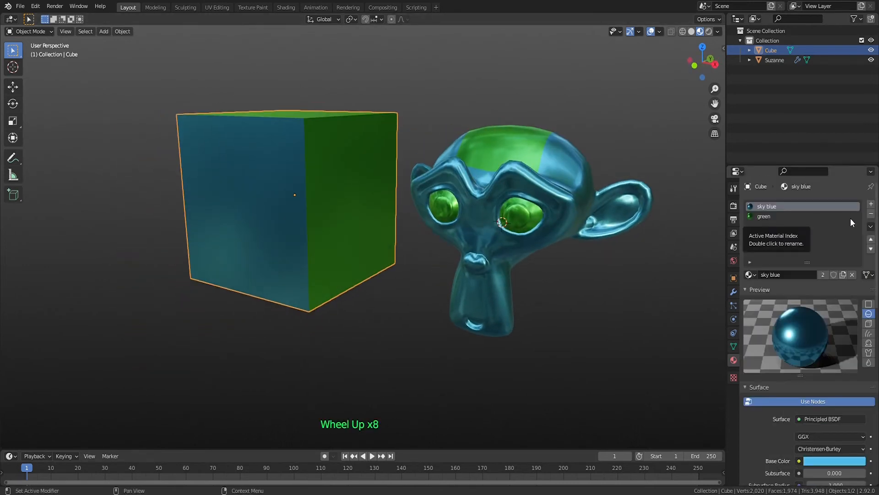
- Add an empty material slot to the cube and try to paste the copied sky blue material into it
{"action": "left_click", "coordinate": [871, 204]}
{"action": "left_click", "coordinate": [769, 207]}
{"action": "left_click", "coordinate": [871, 226]}
{"action": "left_click", "coordinate": [827, 226]}
{"action": "left_click", "coordinate": [871, 226]}
{"action": "left_click", "coordinate": [842, 257]}
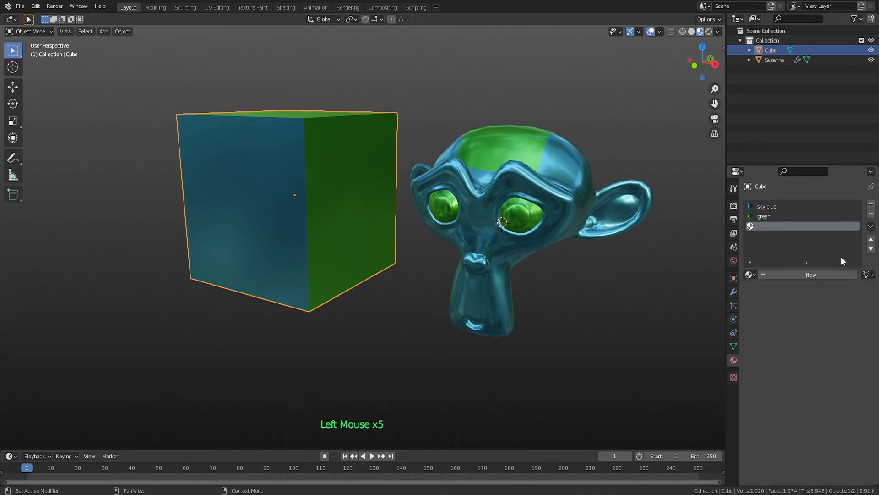
- Create a new material in the cube's empty slot and paste the copied sky blue material onto it
{"action": "left_click", "coordinate": [808, 275]}
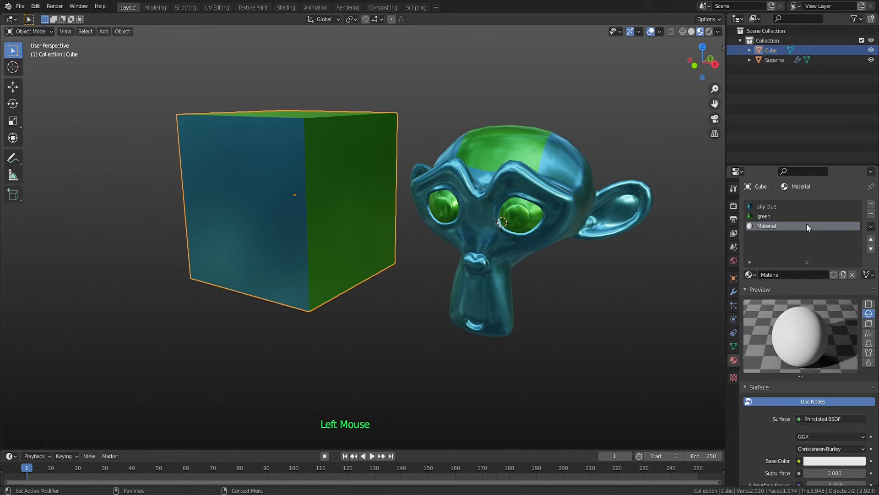
{"action": "left_click", "coordinate": [773, 206]}
{"action": "left_click", "coordinate": [871, 226]}
{"action": "left_click", "coordinate": [802, 225]}
{"action": "left_click", "coordinate": [871, 226]}
{"action": "left_click", "coordinate": [844, 256]}
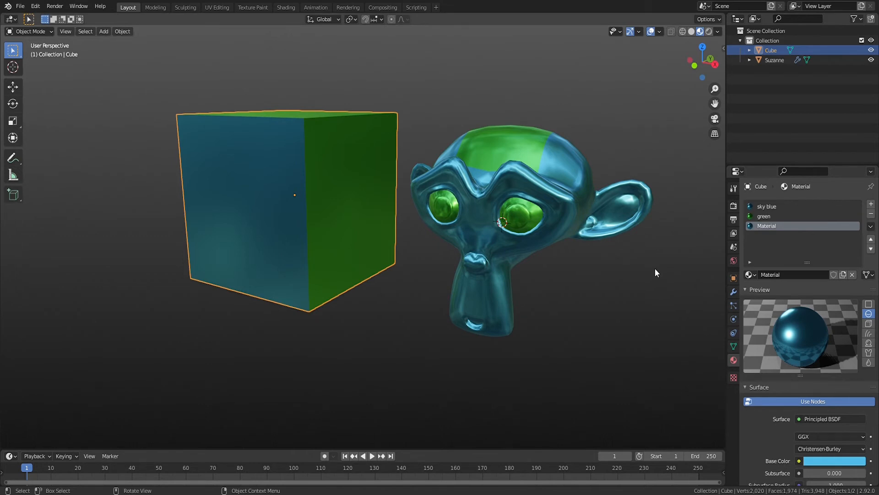
- Copy the front goblet's black, metallic material to the green goblet and the purple and blue ringed goblet
{"action": "left_click", "coordinate": [871, 226]}
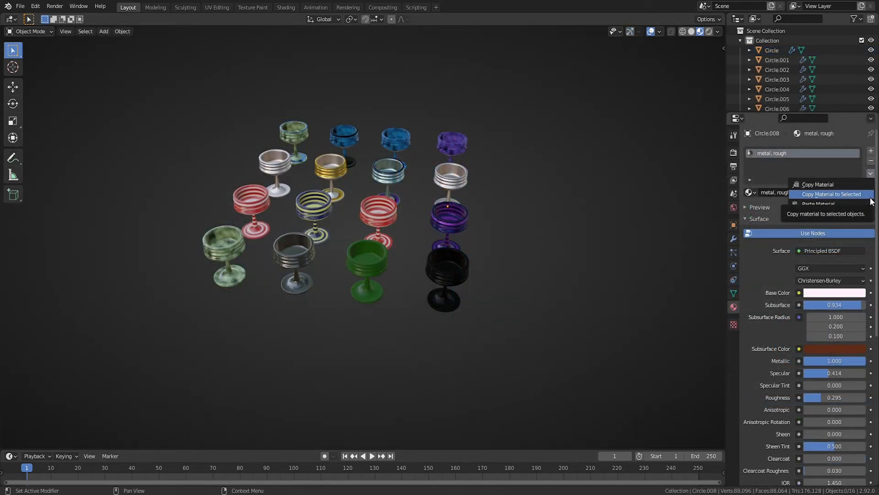
{"action": "left_click", "coordinate": [871, 196]}
{"action": "left_click", "coordinate": [459, 270]}
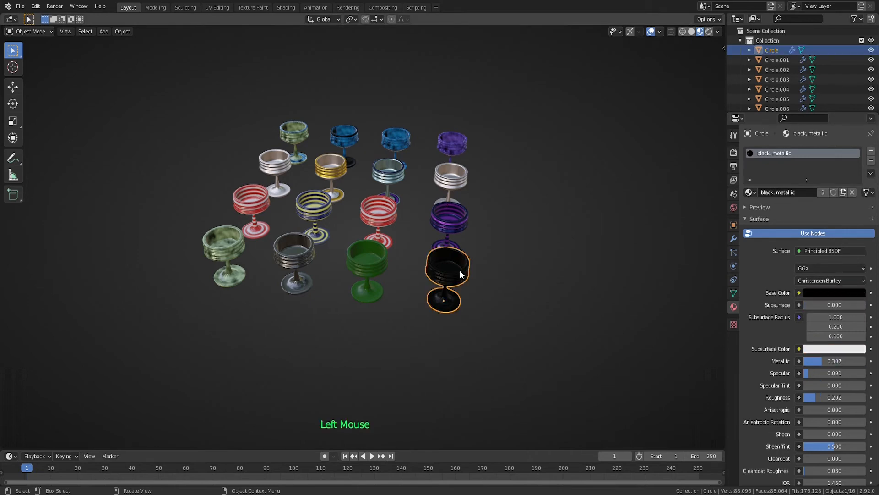
{"action": "middle_click_drag", "start_coordinate": [460, 287], "coordinate": [437, 234], "text": "shift"}
{"action": "scroll", "coordinate": [393, 264], "scroll_direction": "up", "scroll_amount": 4}
{"action": "scroll", "coordinate": [443, 275], "scroll_direction": "down", "scroll_amount": 1}
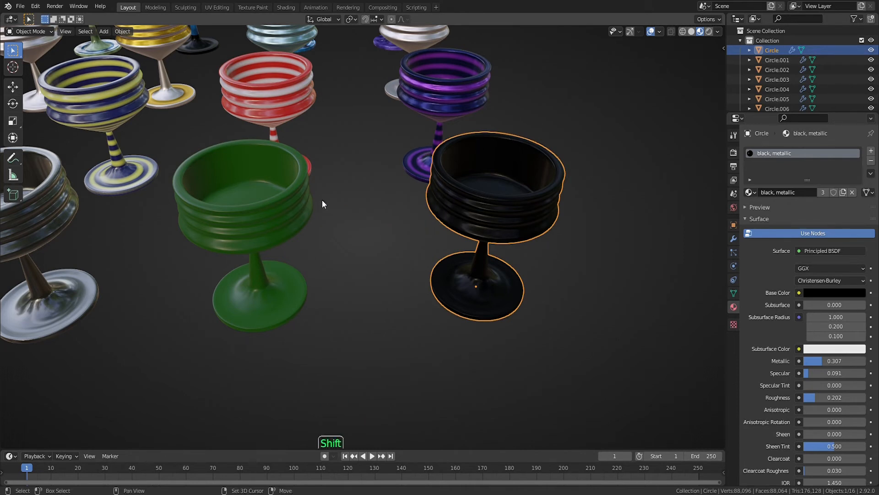
{"action": "left_click", "coordinate": [274, 208], "text": "shift"}
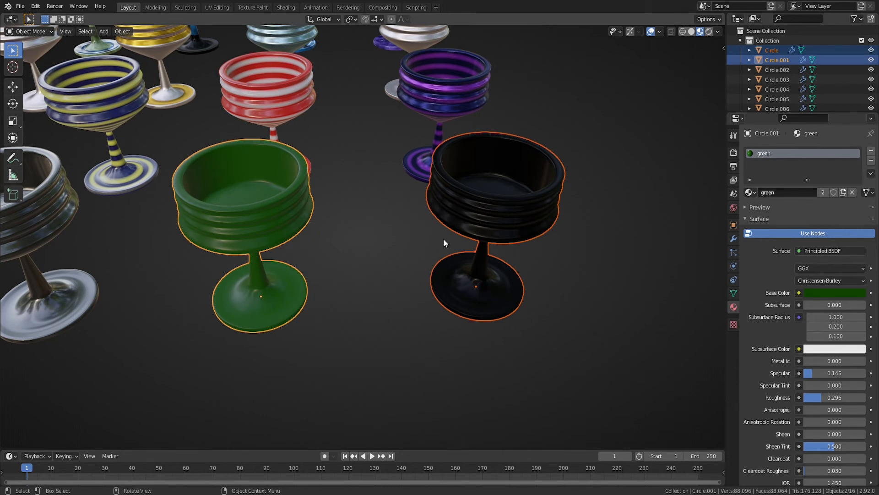
{"action": "left_click", "coordinate": [429, 139], "text": "shift"}
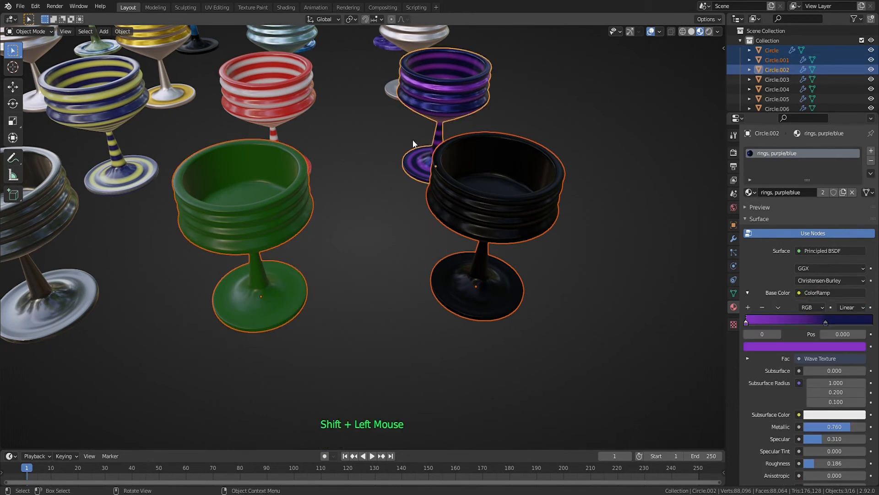
{"action": "left_click", "coordinate": [448, 213], "text": "shift"}
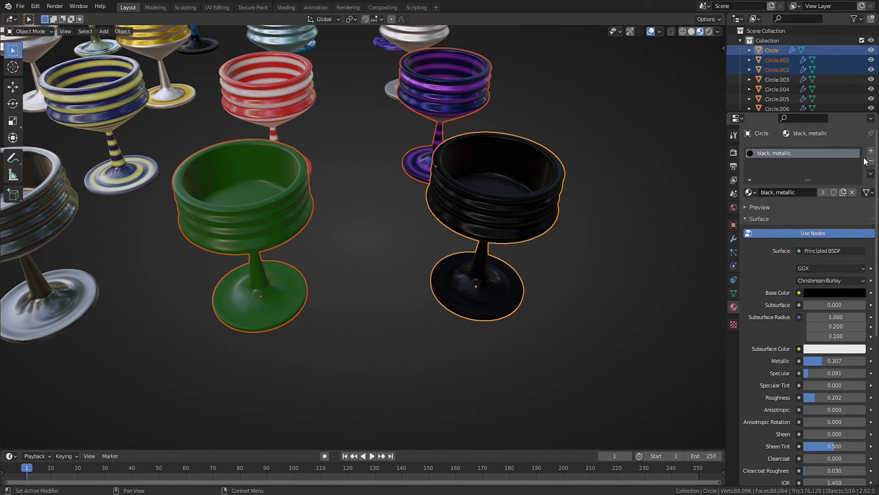
{"action": "key", "text": "ctrl+z"}
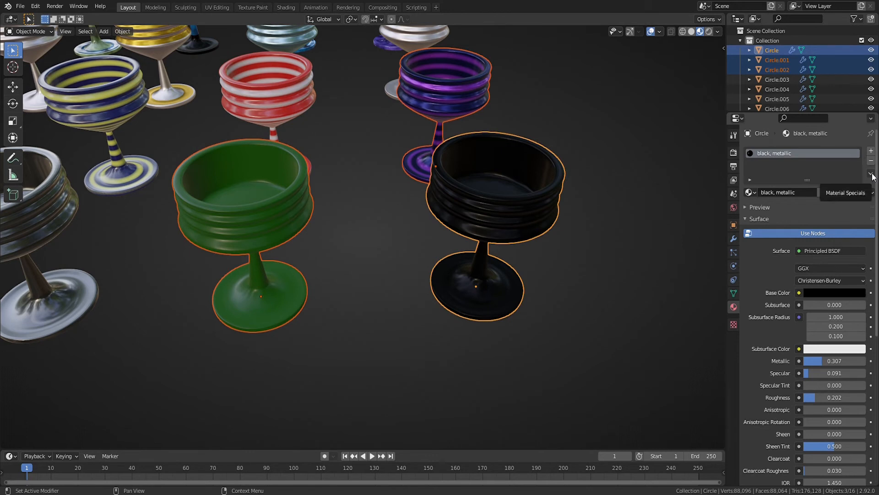
{"action": "left_click", "coordinate": [871, 175]}
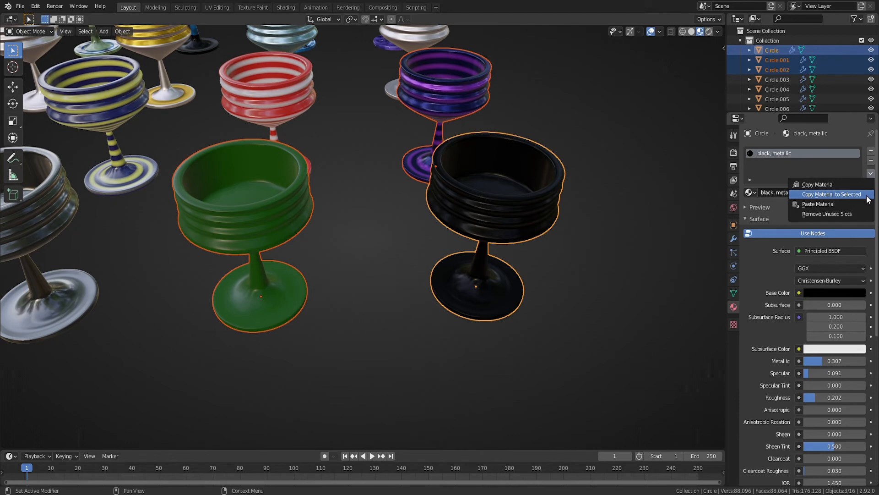
{"action": "left_click", "coordinate": [831, 194]}
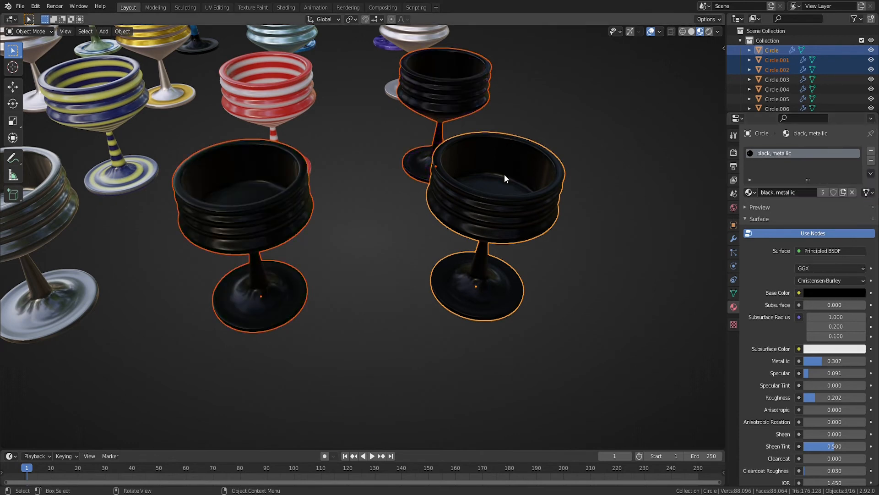
- Select the silver goblet with the purple marble goblet as active object and copy the latter's materials to it with black, metallic in the first slot
{"action": "scroll", "coordinate": [444, 188], "scroll_direction": "down", "scroll_amount": 3}
{"action": "middle_click_drag", "start_coordinate": [531, 128], "coordinate": [462, 137]}
{"action": "middle_click_drag", "start_coordinate": [463, 137], "coordinate": [417, 212], "text": "shift"}
{"action": "scroll", "coordinate": [479, 170], "scroll_direction": "up", "scroll_amount": 7}
{"action": "scroll", "coordinate": [416, 213], "scroll_direction": "down", "scroll_amount": 1}
{"action": "left_click", "coordinate": [573, 183]}
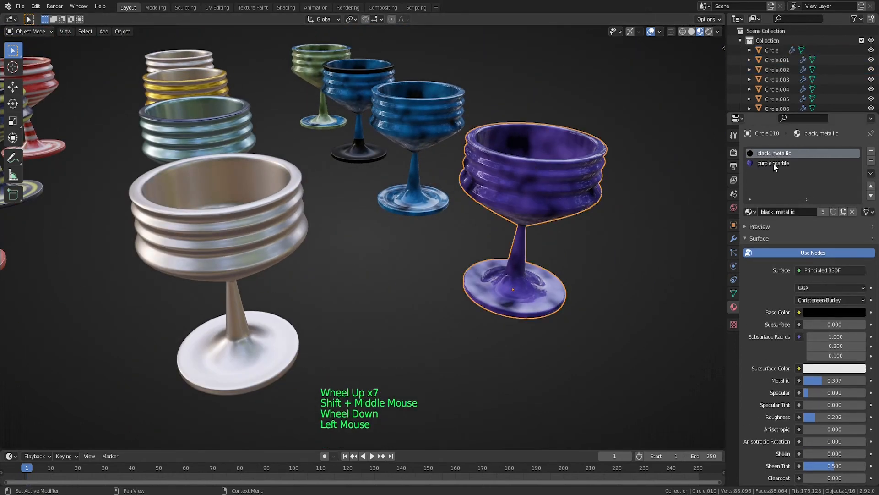
{"action": "left_click", "coordinate": [247, 204], "text": "shift"}
{"action": "left_click", "coordinate": [502, 190], "text": "shift"}
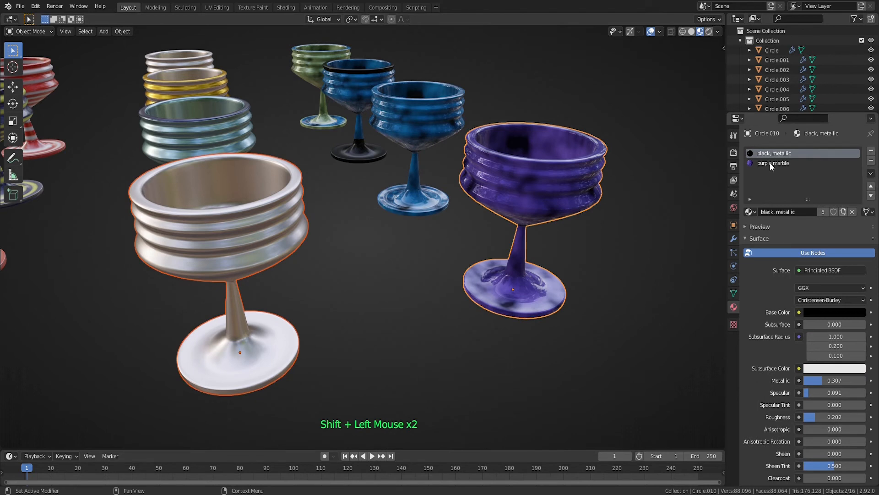
{"action": "left_click", "coordinate": [261, 223], "text": "shift"}
{"action": "left_click", "coordinate": [507, 201], "text": "shift"}
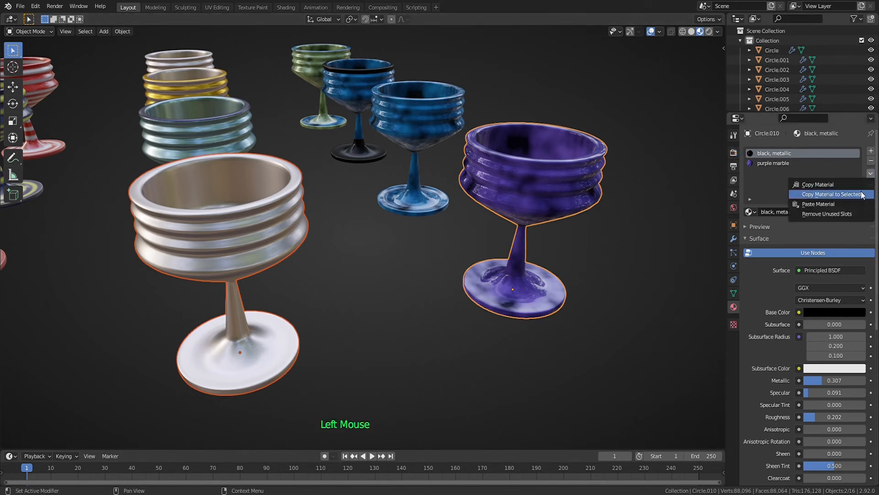
{"action": "left_click", "coordinate": [861, 194]}
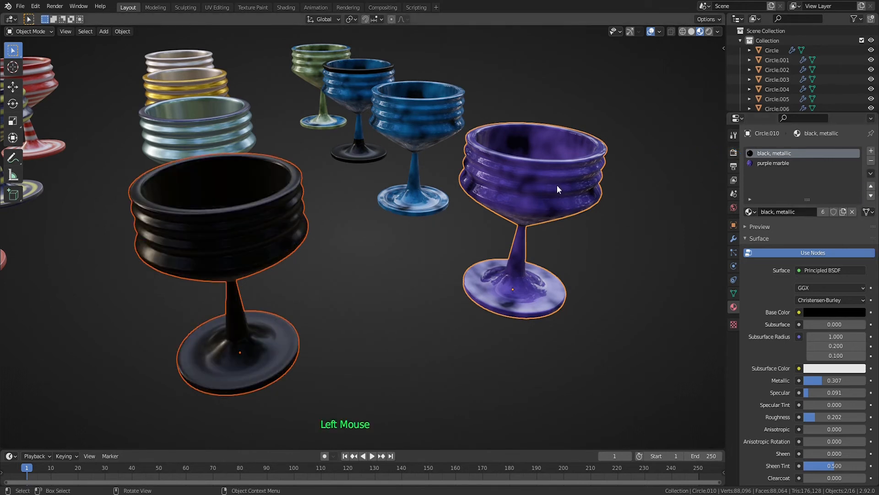
- Move purple marble to the first slot of the active goblet and copy its materials to the selected goblet
{"action": "left_click", "coordinate": [759, 163]}
{"action": "left_click", "coordinate": [871, 185]}
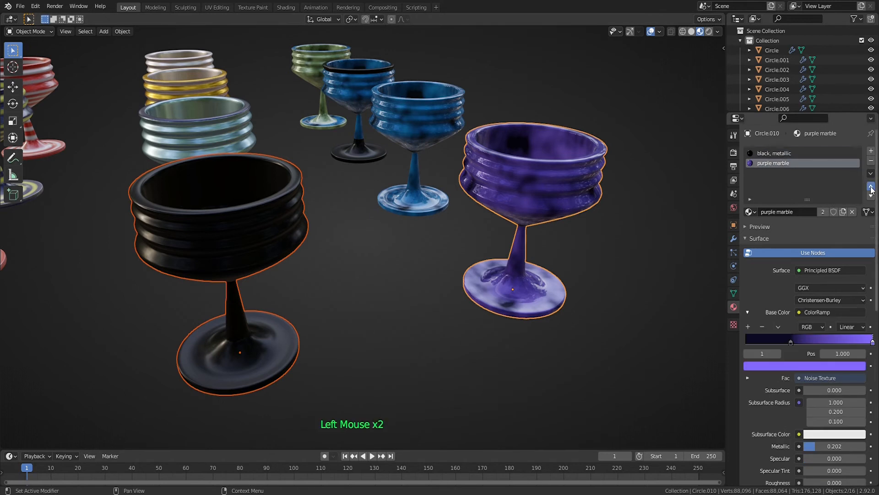
{"action": "left_click", "coordinate": [871, 173]}
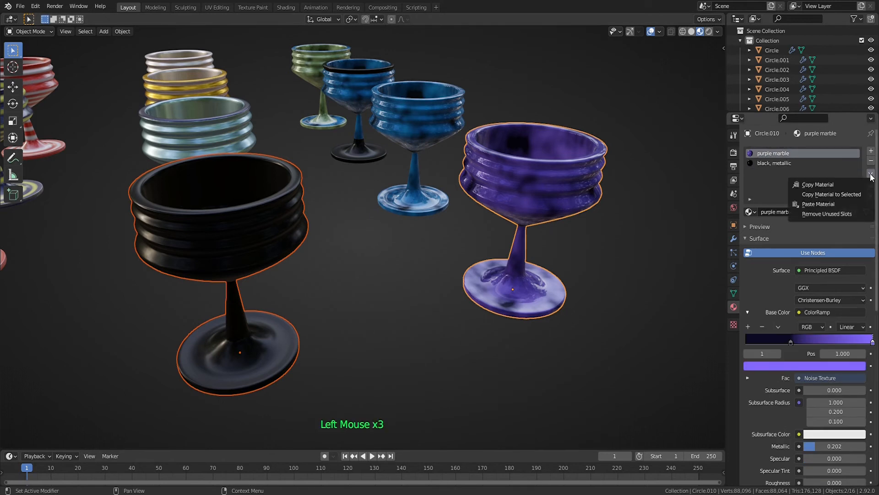
{"action": "left_click", "coordinate": [851, 194]}
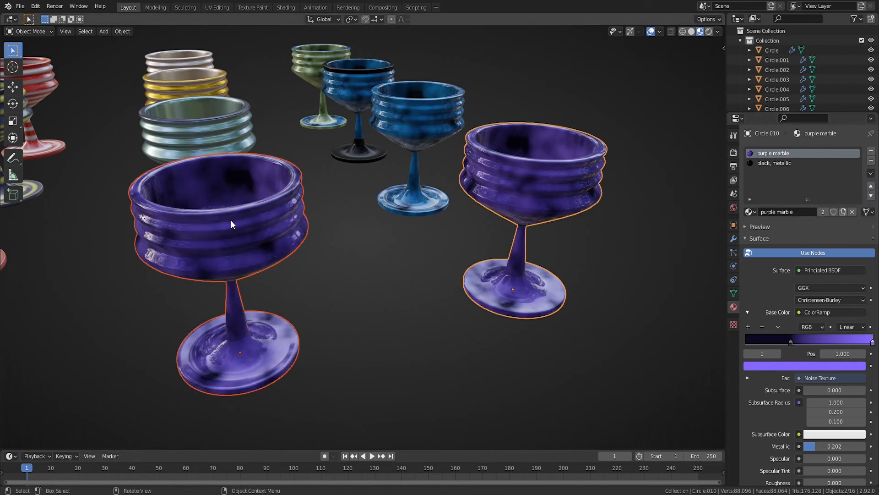
- Copy the materials of the blue marble goblet with the rose metal slot to the purple marble goblet behind the front one
{"action": "scroll", "coordinate": [342, 235], "scroll_direction": "down", "scroll_amount": 2}
{"action": "middle_click_drag", "start_coordinate": [342, 235], "coordinate": [315, 234]}
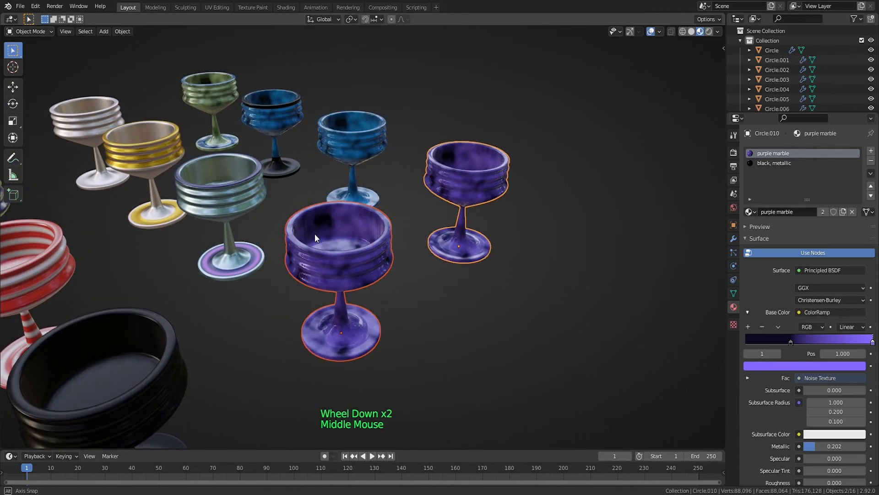
{"action": "left_click", "coordinate": [350, 146]}
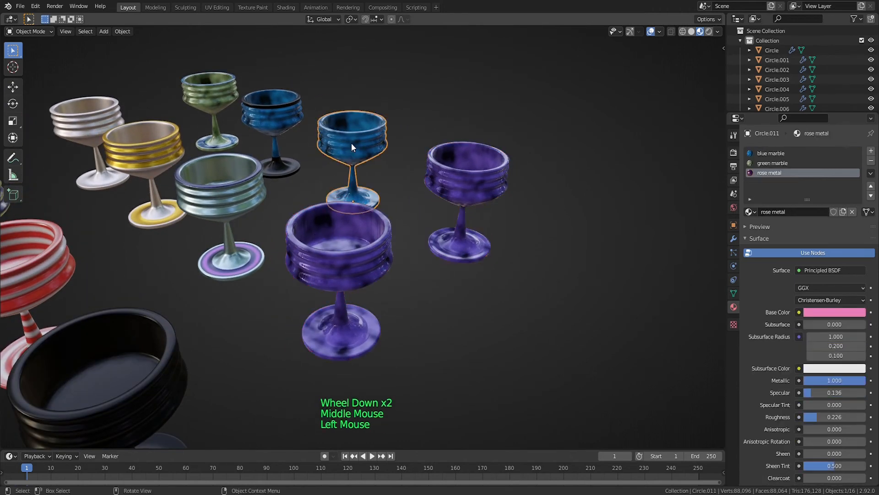
{"action": "key", "text": "shift"}
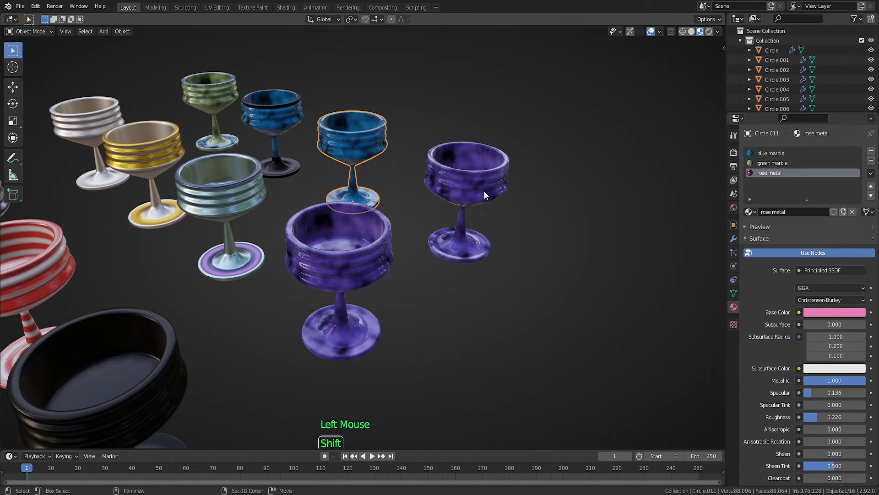
{"action": "left_click", "coordinate": [476, 183], "text": "shift"}
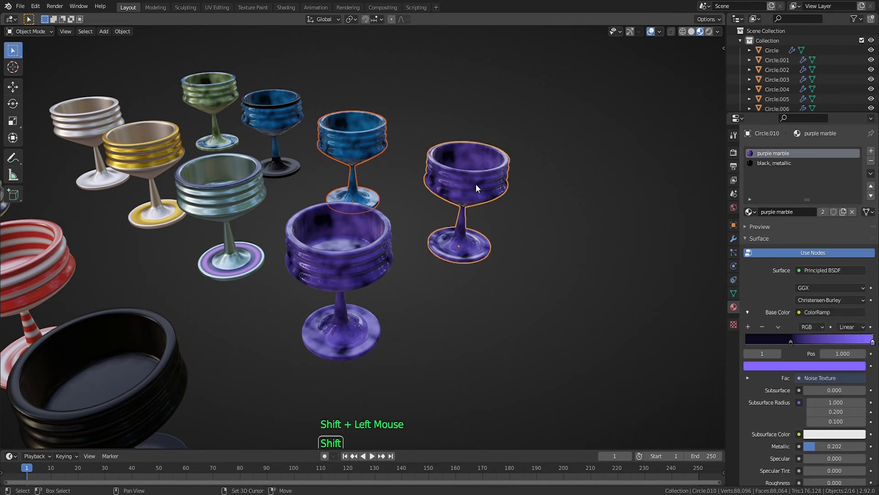
{"action": "left_click", "coordinate": [345, 141], "text": "shift"}
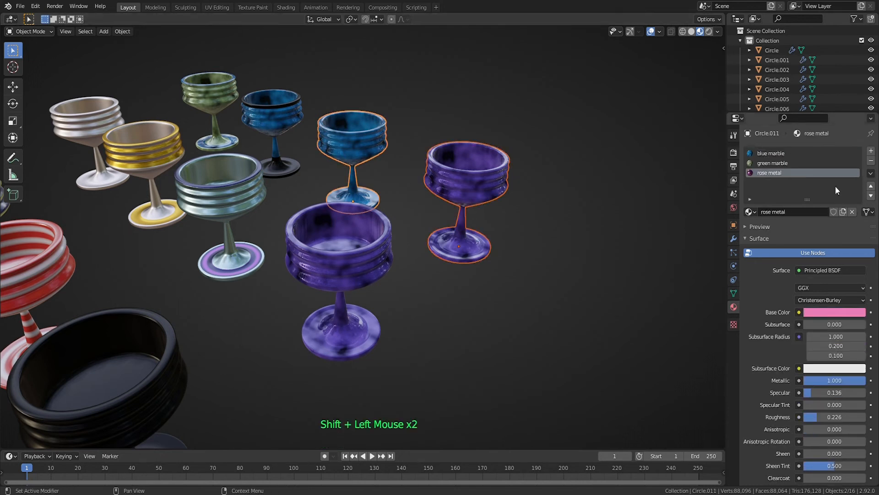
{"action": "left_click", "coordinate": [871, 173]}
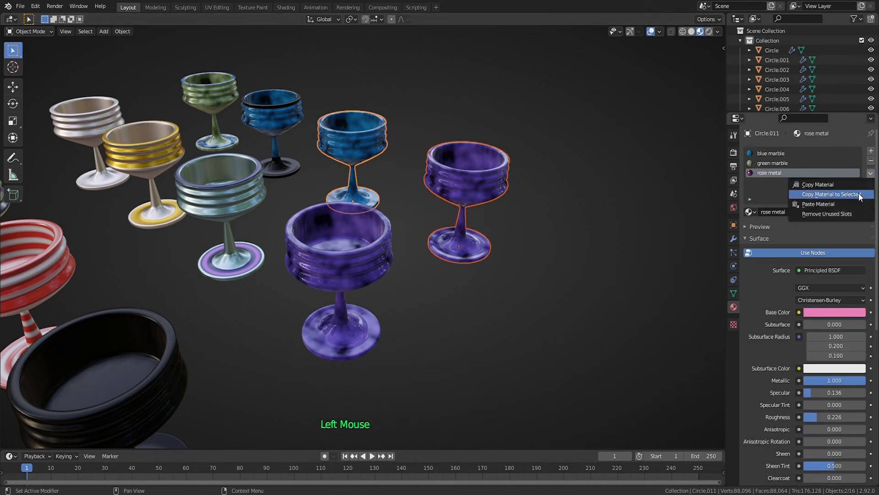
{"action": "left_click", "coordinate": [860, 194]}
- Assign the rose metal slot to all faces of the goblet that received the copied materials
{"action": "left_click", "coordinate": [472, 191]}
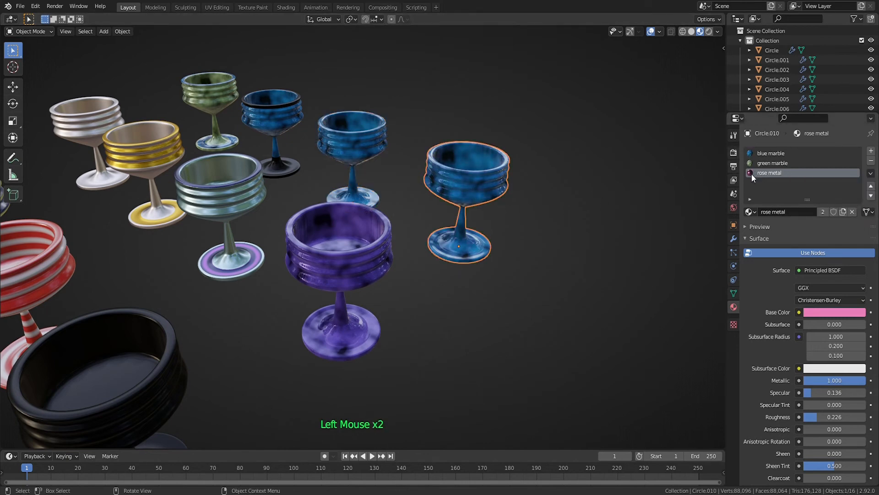
{"action": "key", "text": "Tab"}
{"action": "left_click", "coordinate": [757, 227]}
{"action": "key", "text": "Tab"}
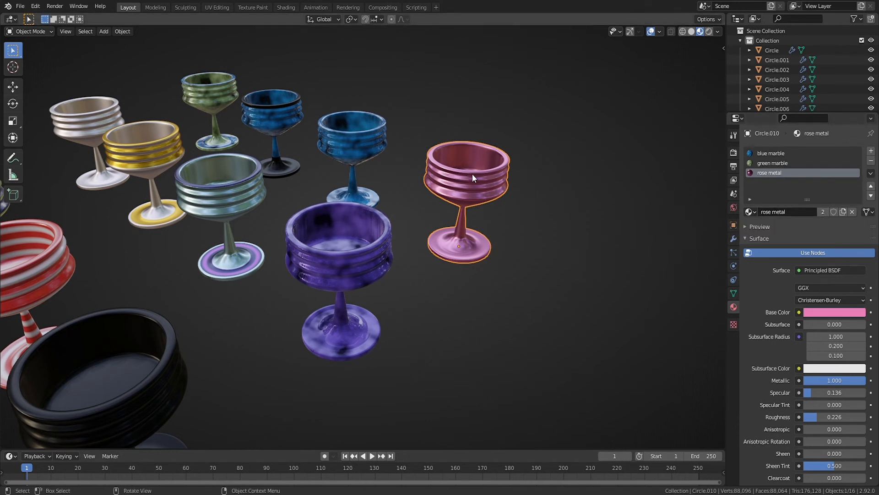
- Add a material slot to the remaining purple marble goblet, fill it with rose metal and make that material a single-user copy
{"action": "left_click", "coordinate": [343, 142]}
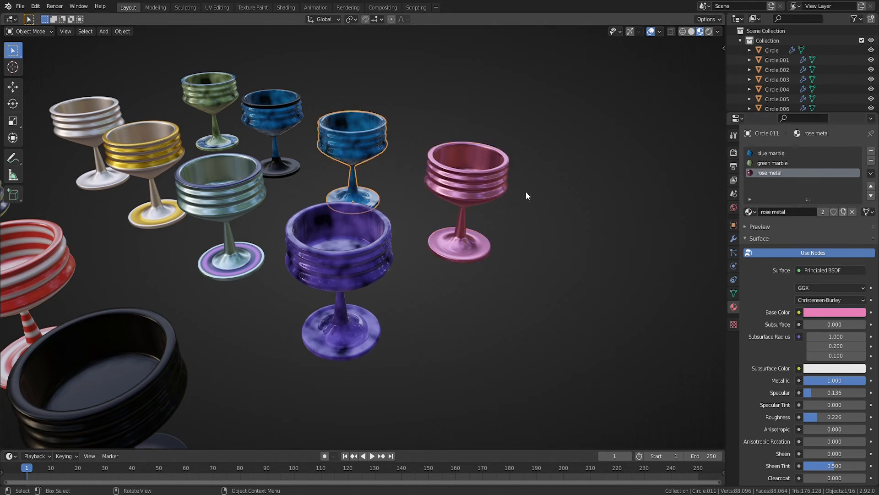
{"action": "left_click", "coordinate": [391, 251]}
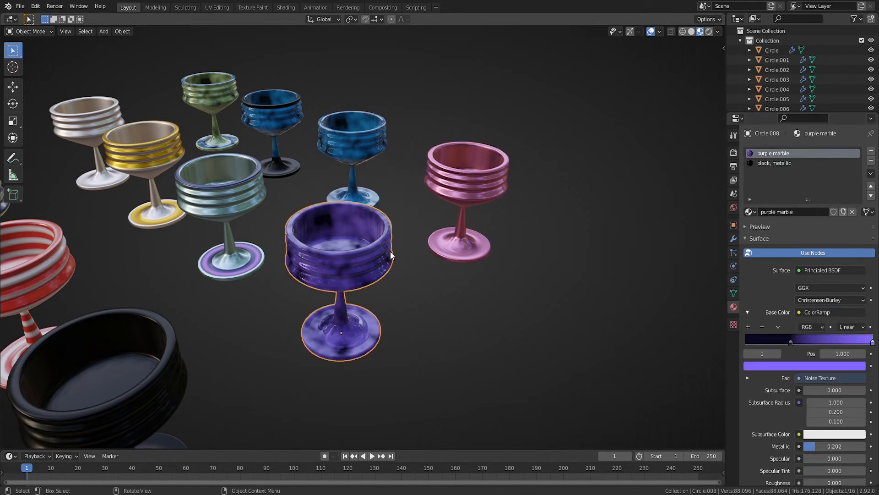
{"action": "left_click", "coordinate": [871, 151]}
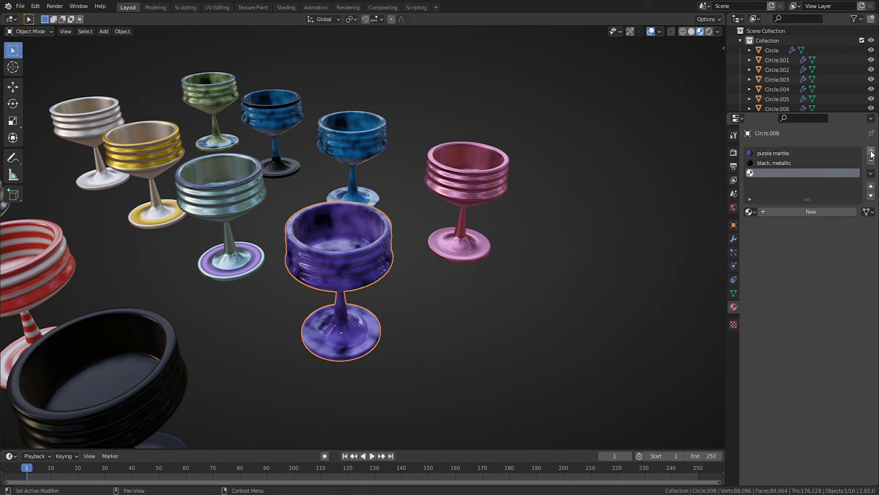
{"action": "left_click", "coordinate": [751, 211]}
{"action": "scroll", "coordinate": [766, 265], "scroll_direction": "down", "scroll_amount": 5}
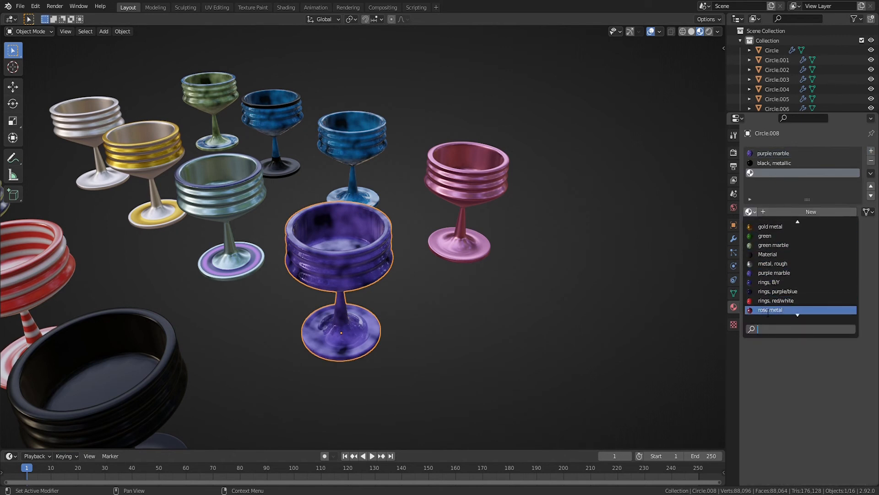
{"action": "left_click", "coordinate": [763, 310]}
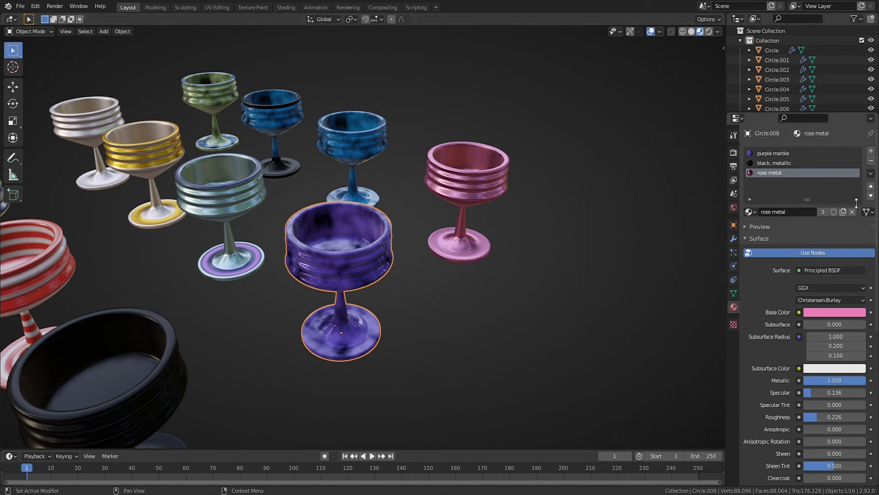
{"action": "left_click", "coordinate": [823, 212]}
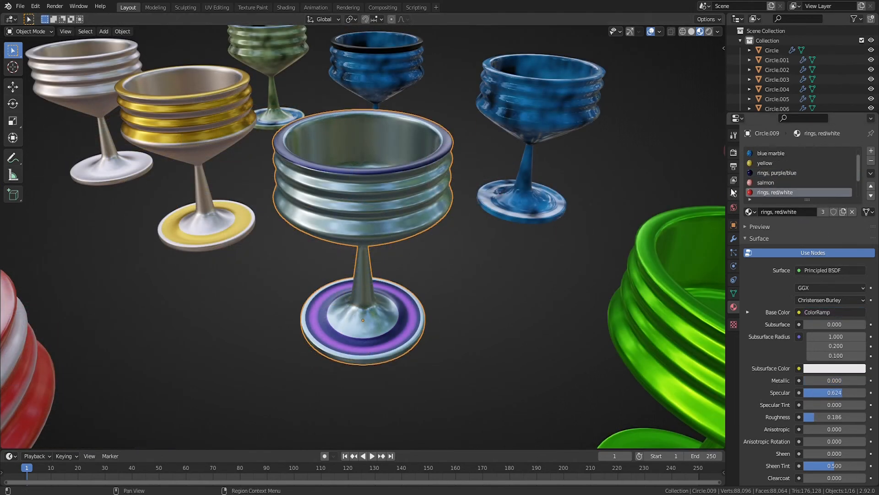
- Enlarge the blue metal goblet's material slot list and move the green slot up to directly below blue marble
{"action": "left_click_drag", "start_coordinate": [730, 193], "coordinate": [698, 193]}
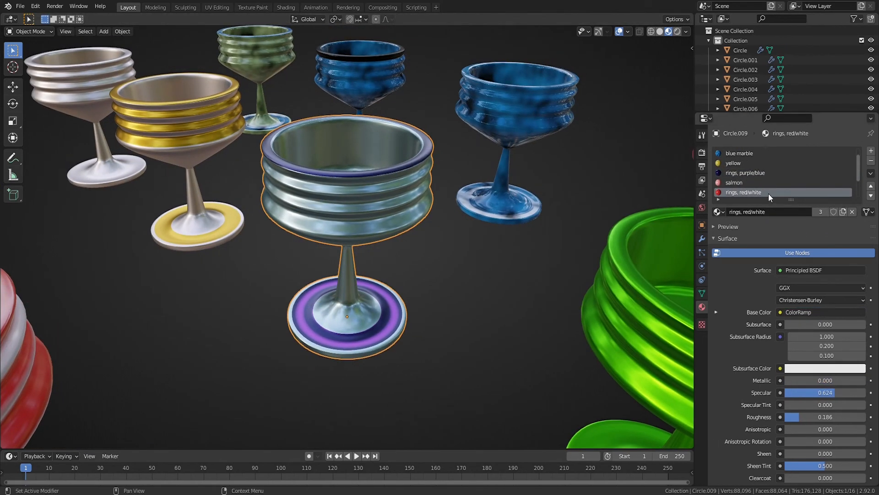
{"action": "left_click_drag", "start_coordinate": [791, 201], "coordinate": [790, 268]}
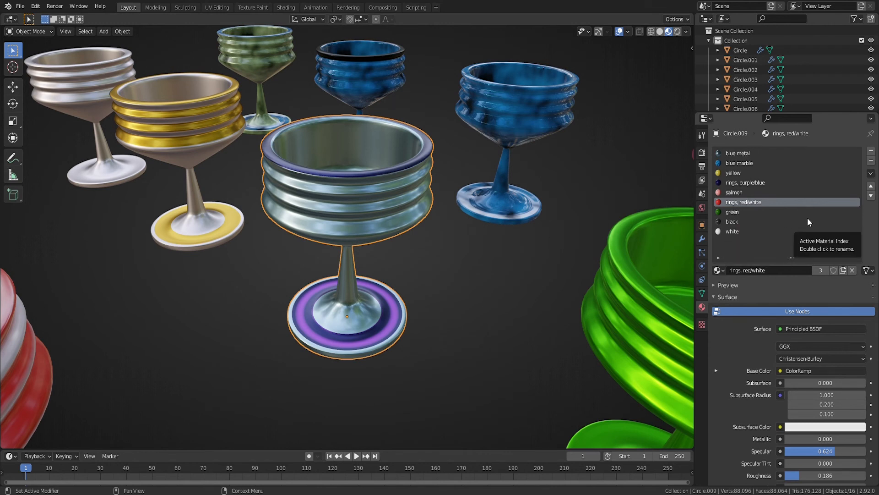
{"action": "left_click", "coordinate": [746, 211]}
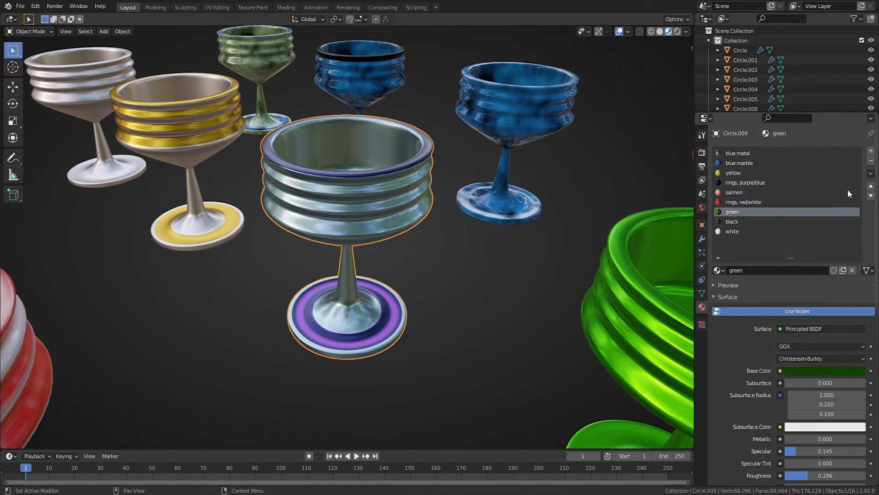
{"action": "left_click", "coordinate": [871, 186]}
{"action": "left_click", "coordinate": [872, 186]}
{"action": "left_click", "coordinate": [872, 187]}
{"action": "left_click", "coordinate": [871, 186]}
- Move the rings, purple/blue slot down to the end of the goblet's material list
{"action": "left_click", "coordinate": [748, 192]}
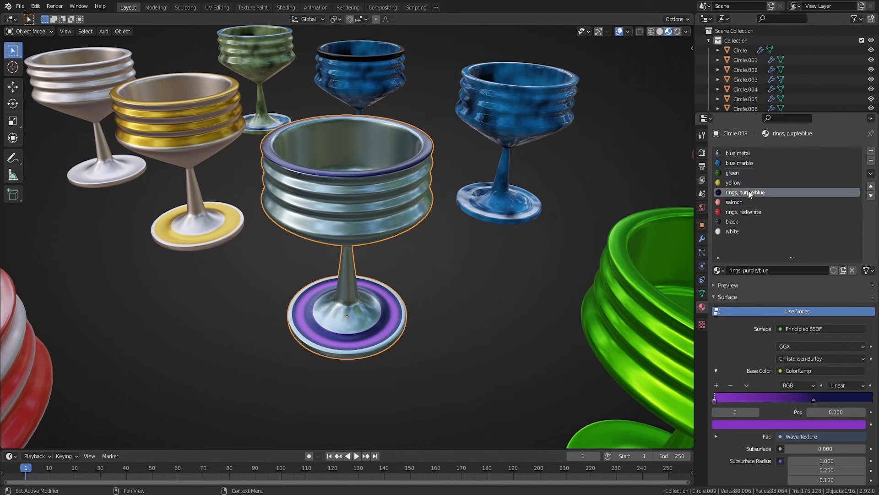
{"action": "left_click", "coordinate": [871, 195]}
{"action": "left_click", "coordinate": [870, 196]}
{"action": "left_click", "coordinate": [871, 195]}
{"action": "left_click", "coordinate": [870, 195]}
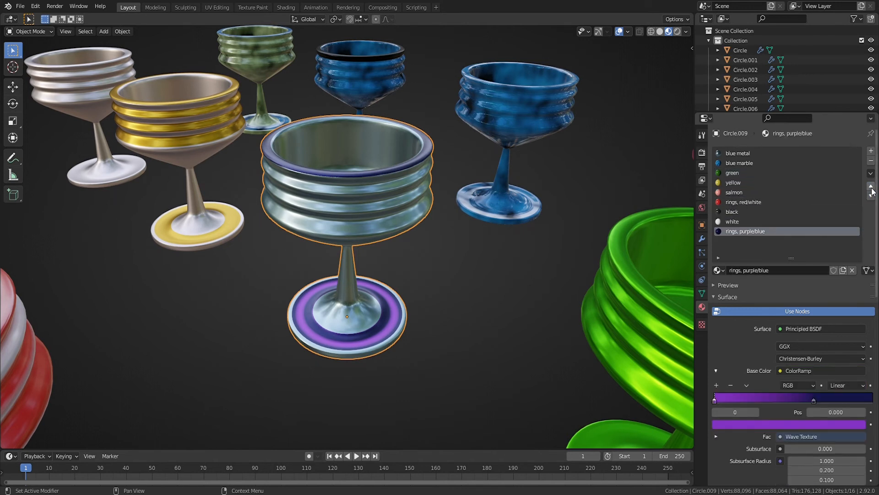
- Show the material slot filter options and filter the goblet's slots by "blue", shortening the filter text to "bl"
{"action": "left_click", "coordinate": [718, 258]}
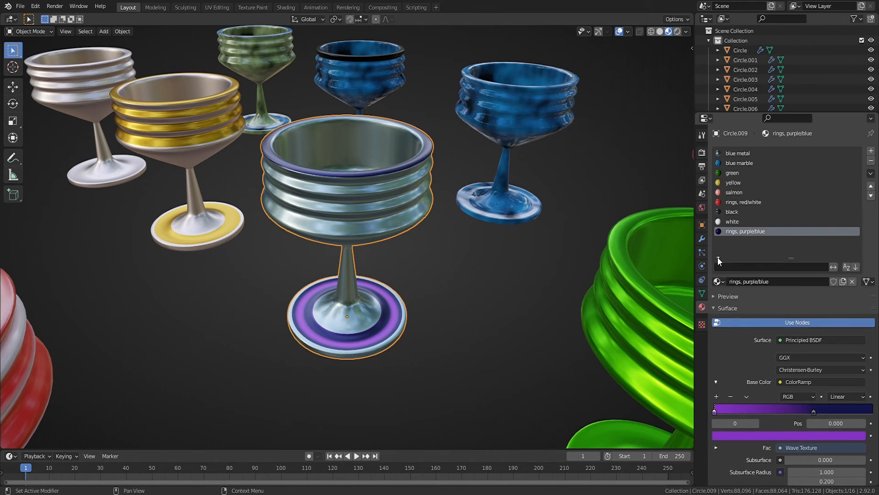
{"action": "left_click", "coordinate": [802, 267]}
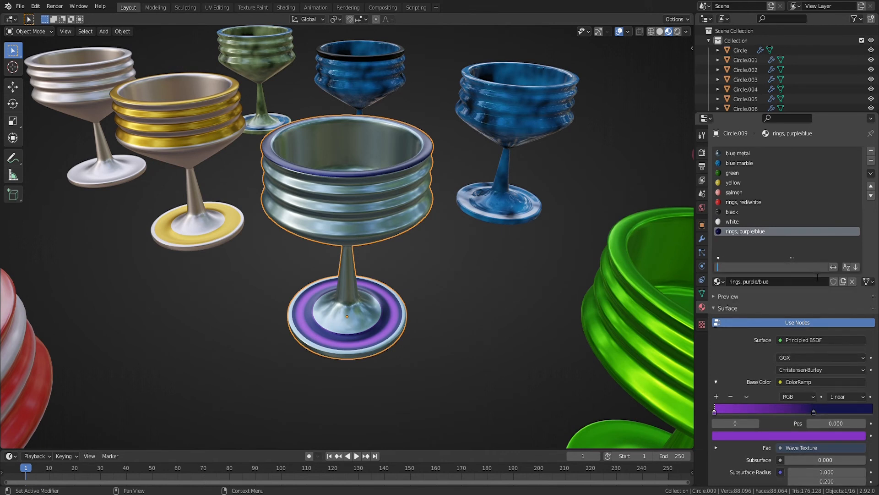
{"action": "type", "text": "blue"}
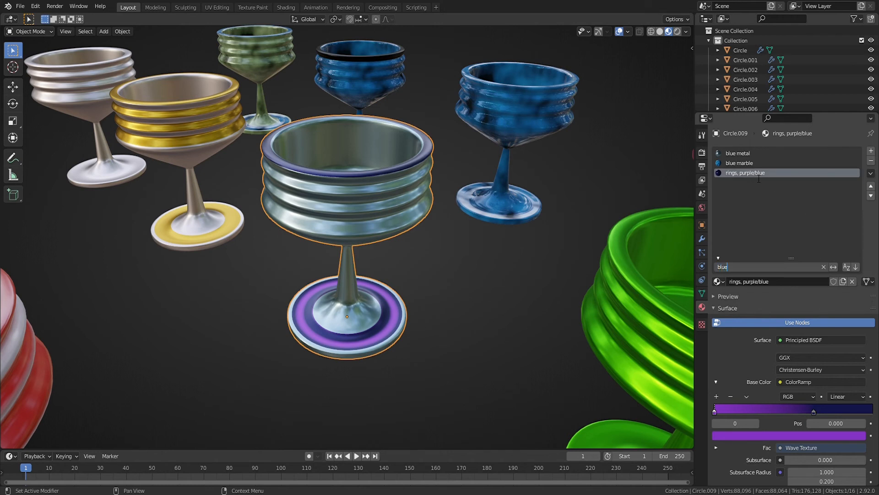
{"action": "key", "text": "BackSpace"}
{"action": "key", "text": "BackSpace"}
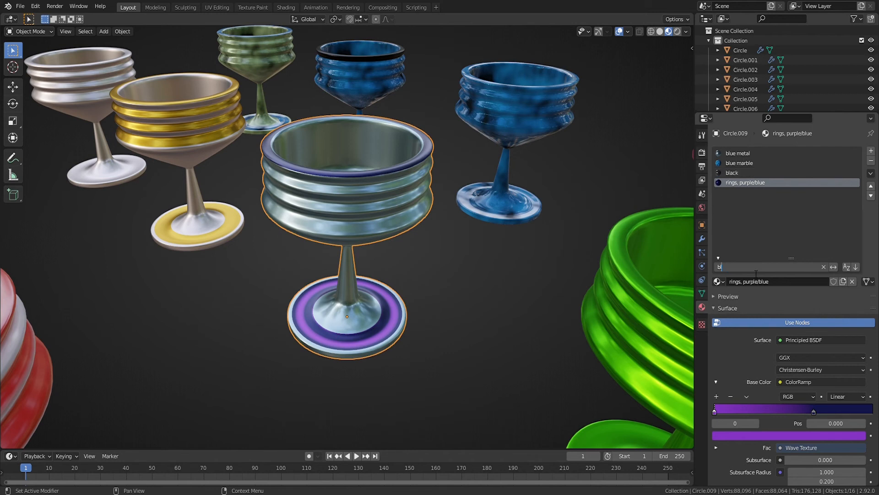
{"action": "key", "text": "Return"}
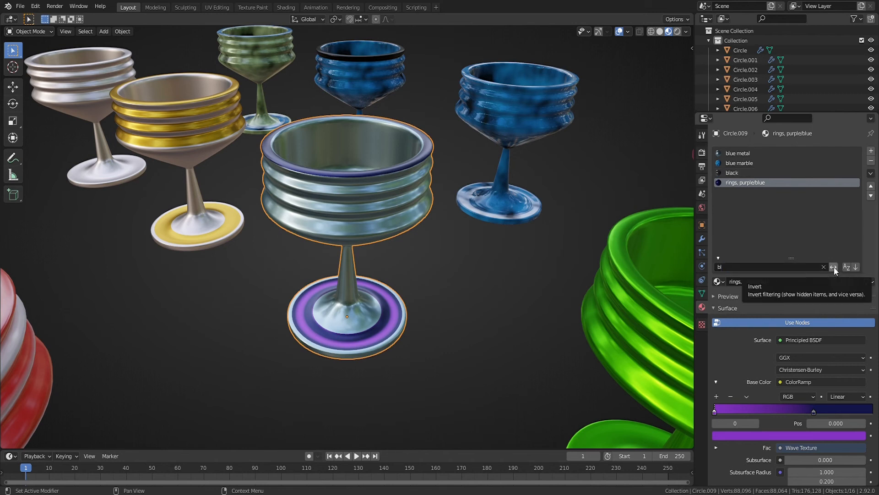
- Invert the slot name filter, clear its text and turn the inversion off again
{"action": "left_click", "coordinate": [834, 267]}
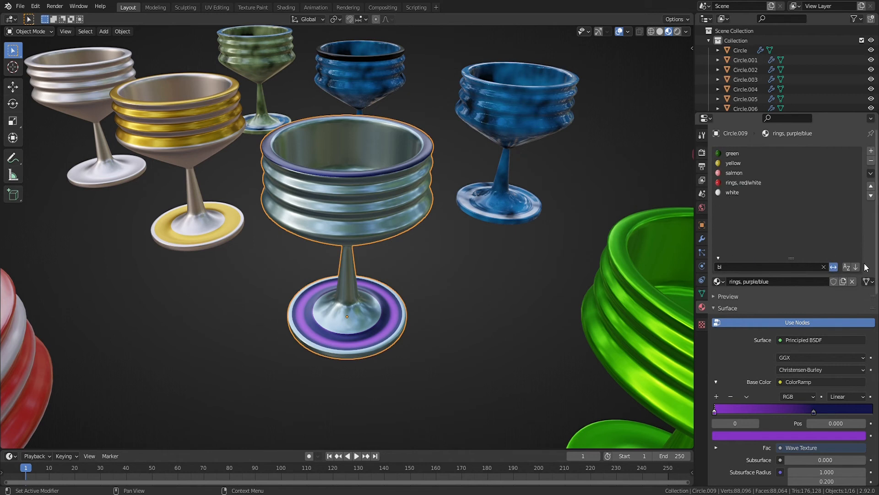
{"action": "left_click", "coordinate": [823, 268]}
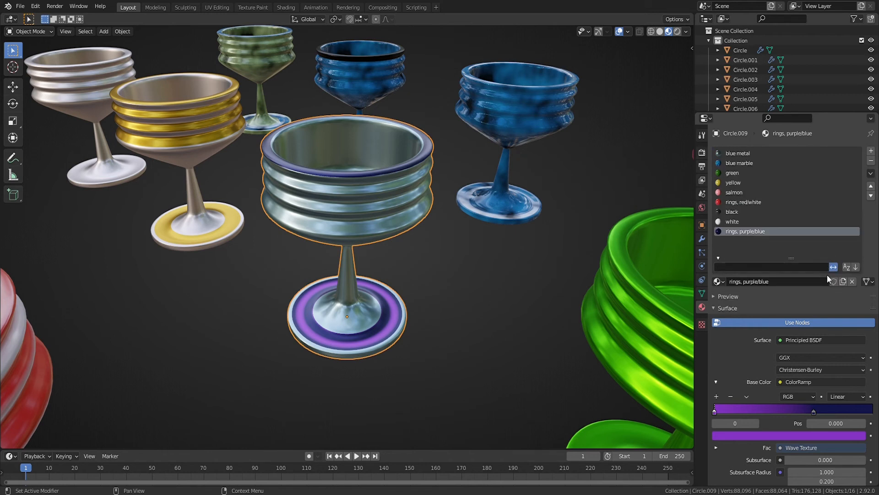
{"action": "left_click", "coordinate": [834, 267]}
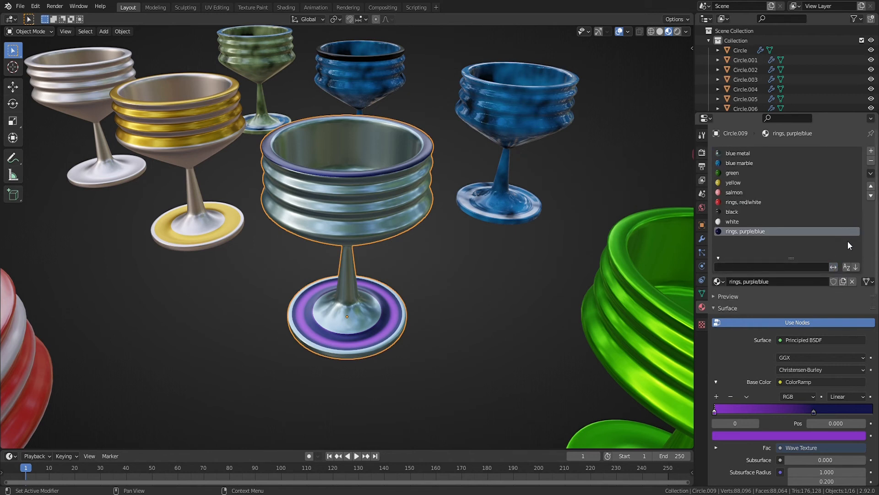
- Display the goblet's material slots in reverse order, restore the order, and switch alphabetical sorting by name on and off
{"action": "left_click", "coordinate": [855, 267]}
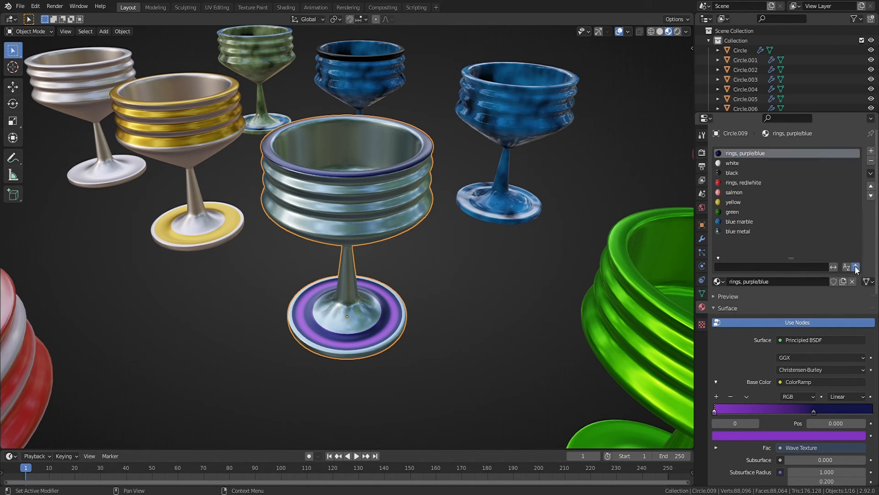
{"action": "left_click", "coordinate": [855, 267]}
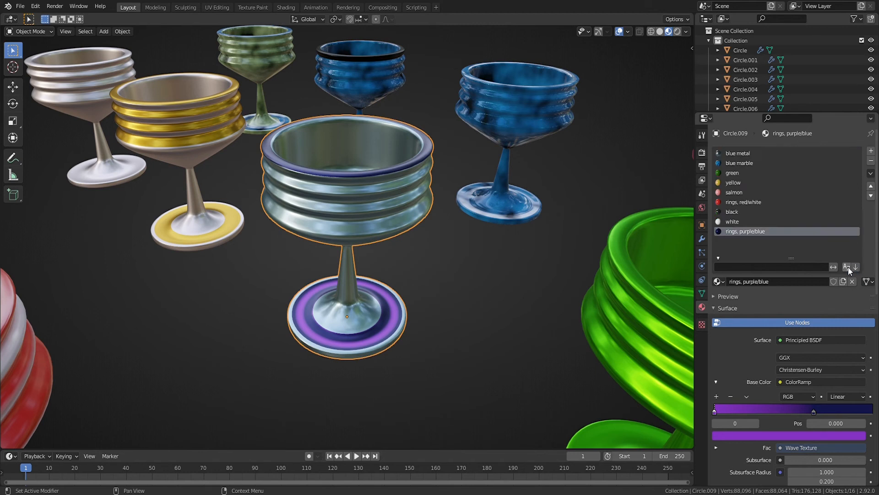
{"action": "left_click", "coordinate": [847, 267]}
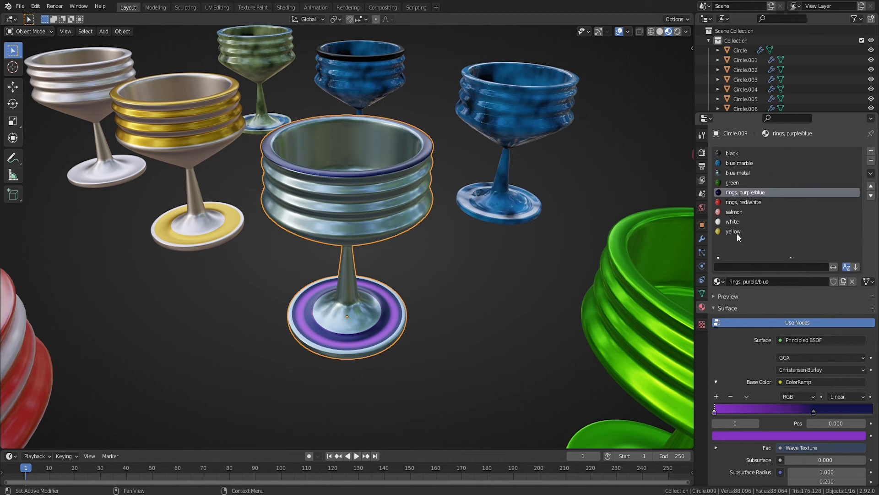
{"action": "left_click", "coordinate": [847, 267]}
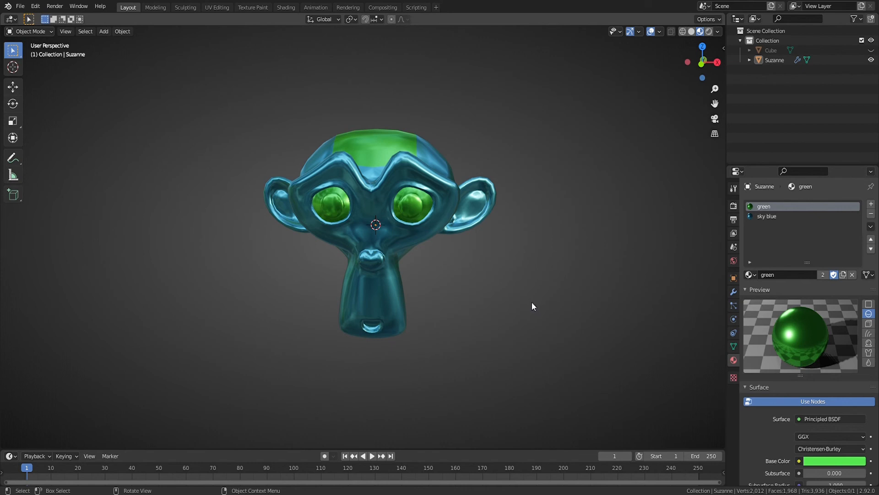
- Open the Object/Data link choices for the green material slot on the Suzanne monkey head
{"action": "left_click", "coordinate": [869, 275]}
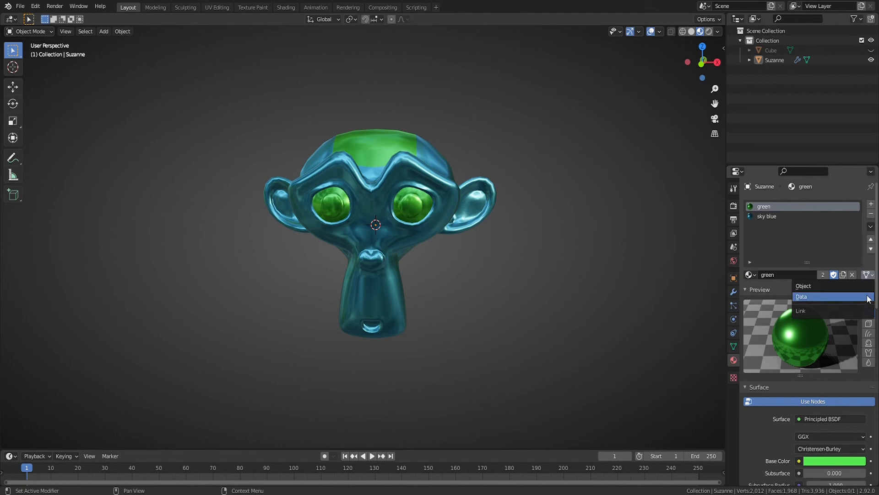